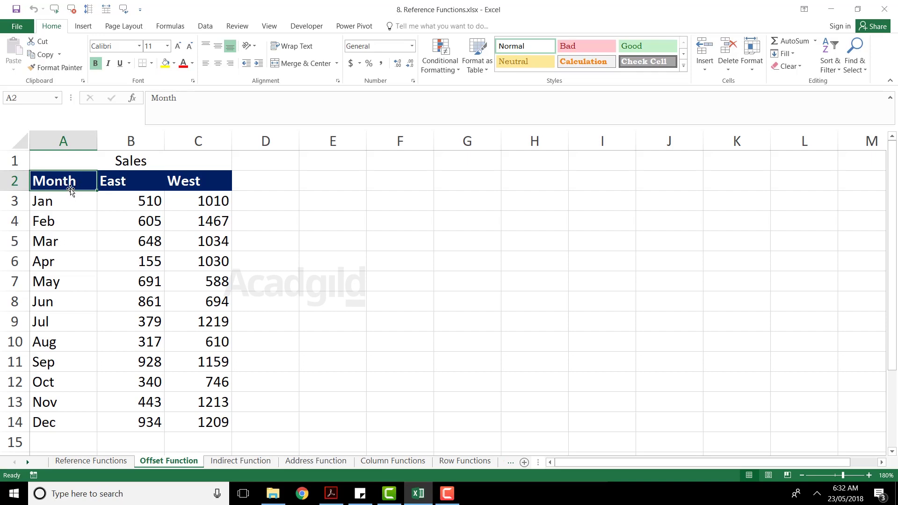
Step: Trace the path from the Month header down three rows and across two columns to the West value for Mar
{"action": "left_click", "coordinate": [69, 204]}
{"action": "left_click", "coordinate": [65, 222]}
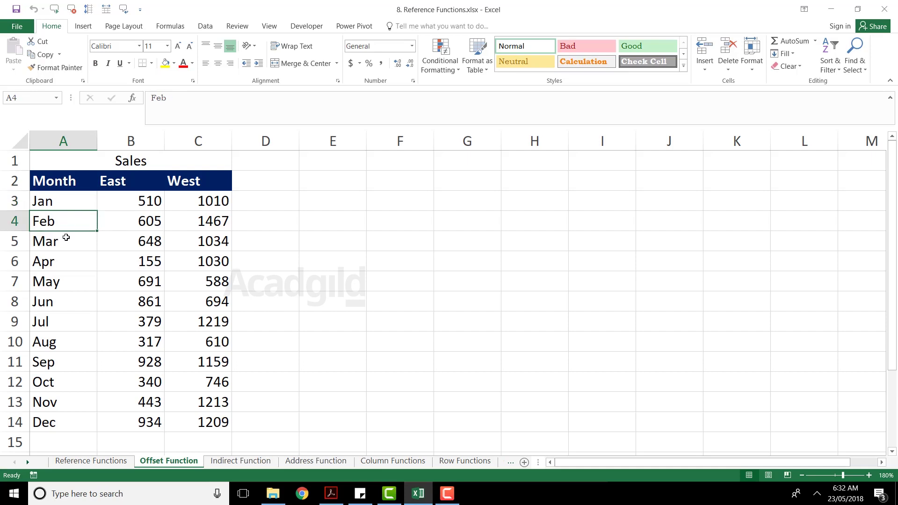
{"action": "left_click", "coordinate": [66, 239]}
{"action": "left_click", "coordinate": [115, 235]}
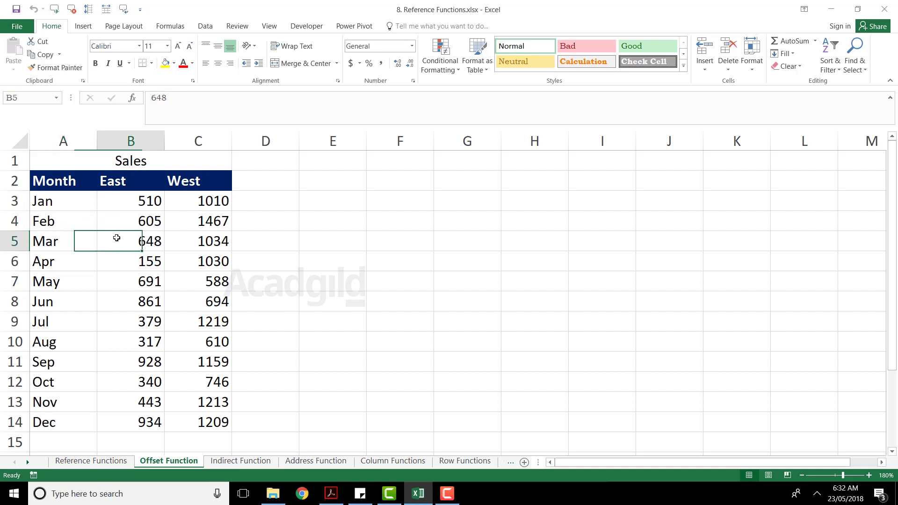
{"action": "left_click", "coordinate": [196, 237]}
{"action": "left_click", "coordinate": [70, 201]}
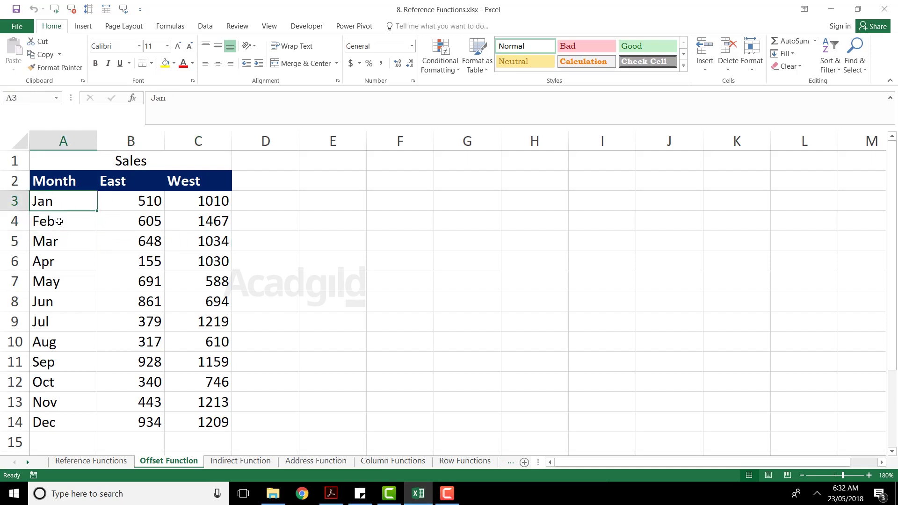
{"action": "left_click", "coordinate": [65, 220]}
{"action": "left_click", "coordinate": [60, 234]}
{"action": "left_click", "coordinate": [148, 244]}
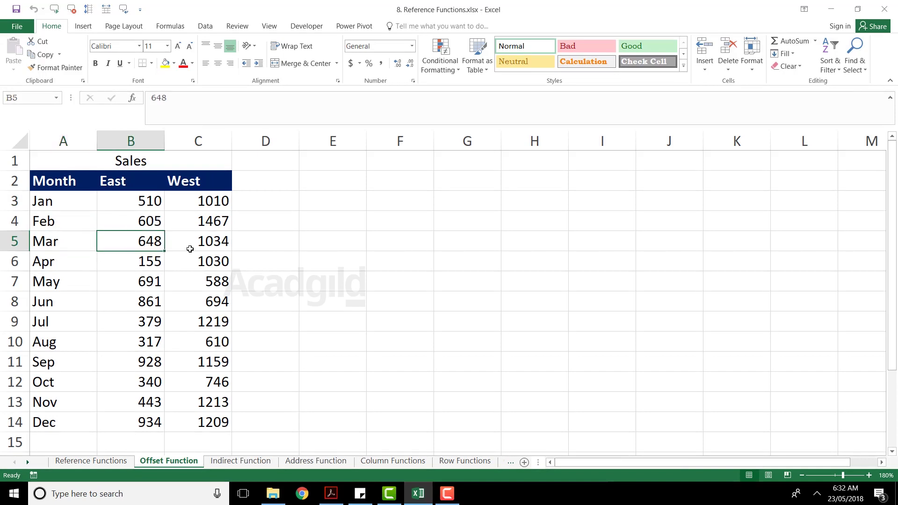
{"action": "left_click", "coordinate": [189, 247]}
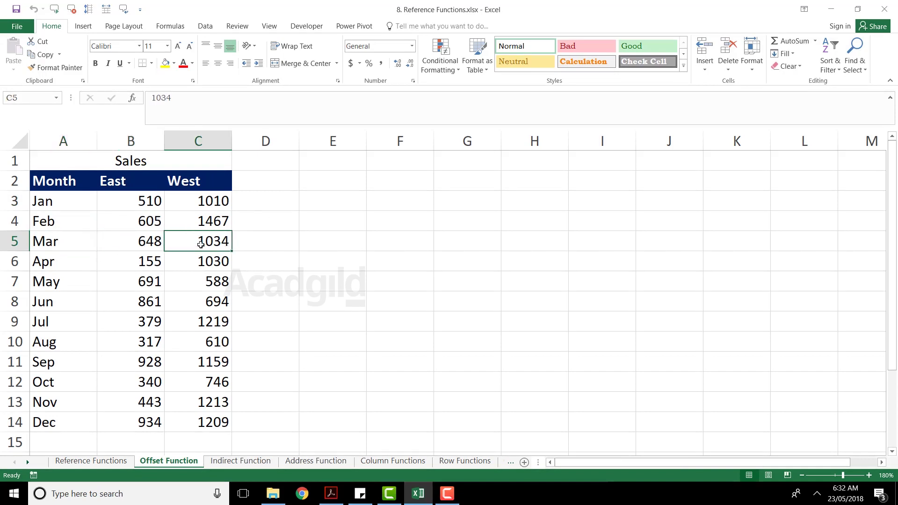
Step: Enter the note "3 rows down" in cell E3 and "2 columns right" in cell E4
{"action": "left_click", "coordinate": [364, 204]}
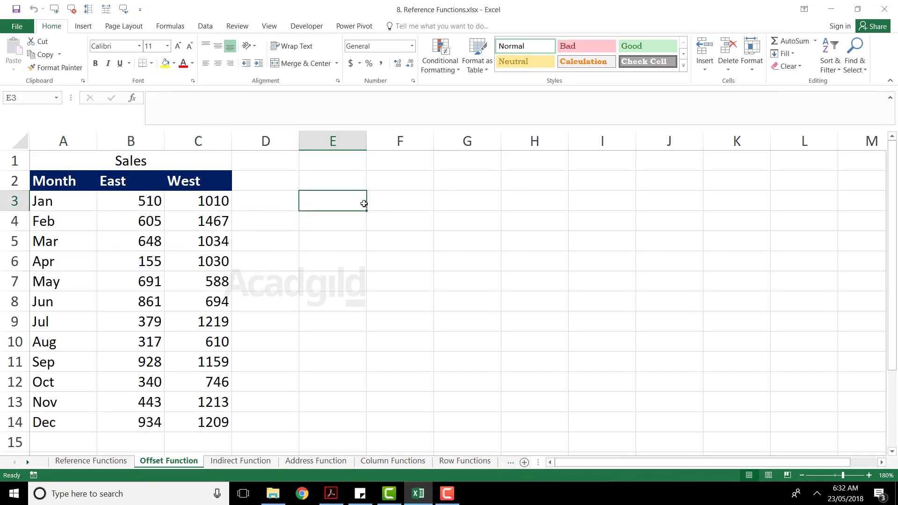
{"action": "type", "text": "3 rows down"}
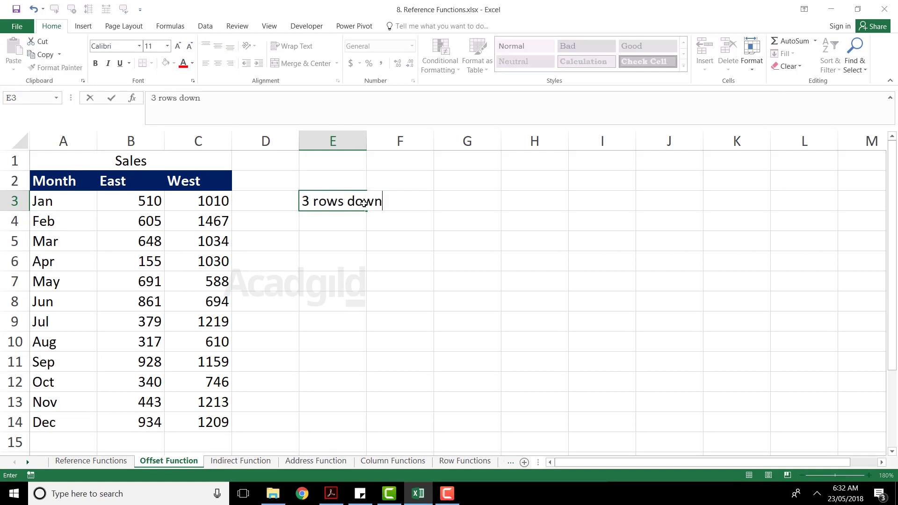
{"action": "key", "text": "Tab"}
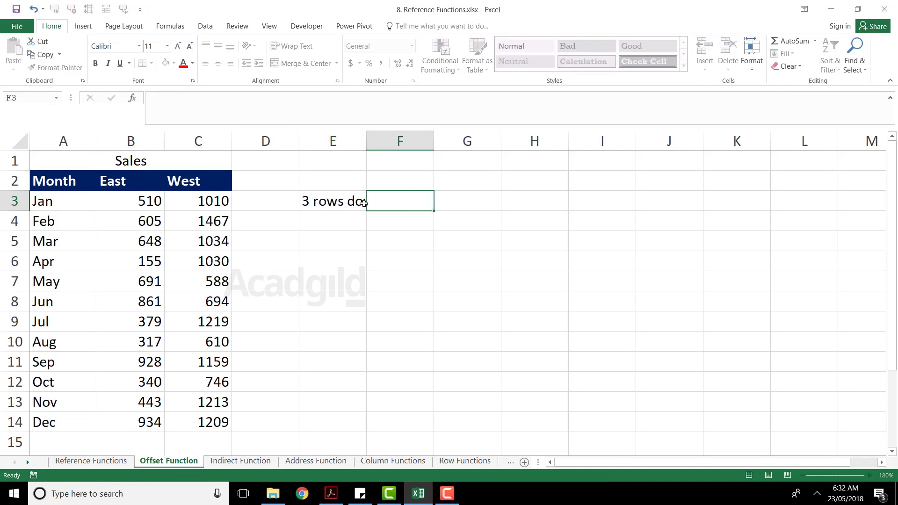
{"action": "key", "text": "Return"}
{"action": "type", "text": "2 columns right"}
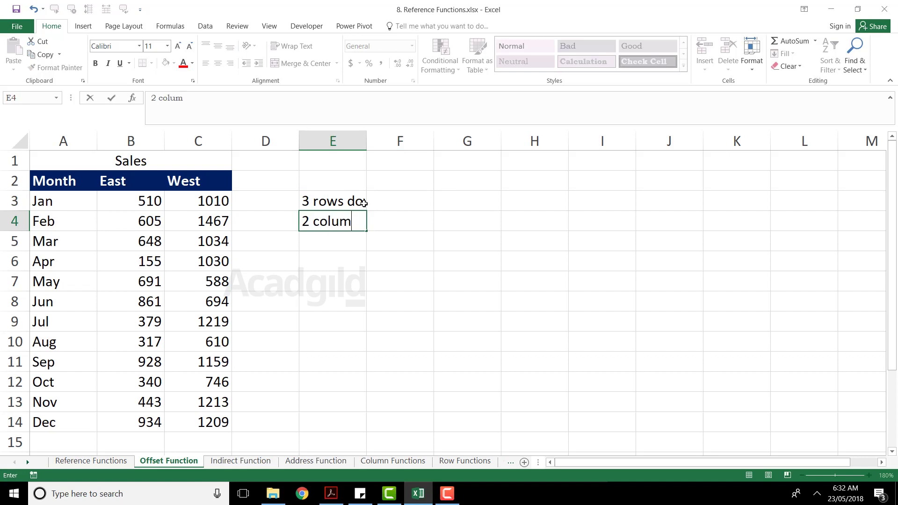
{"action": "key", "text": "Return"}
{"action": "key", "text": "Return"}
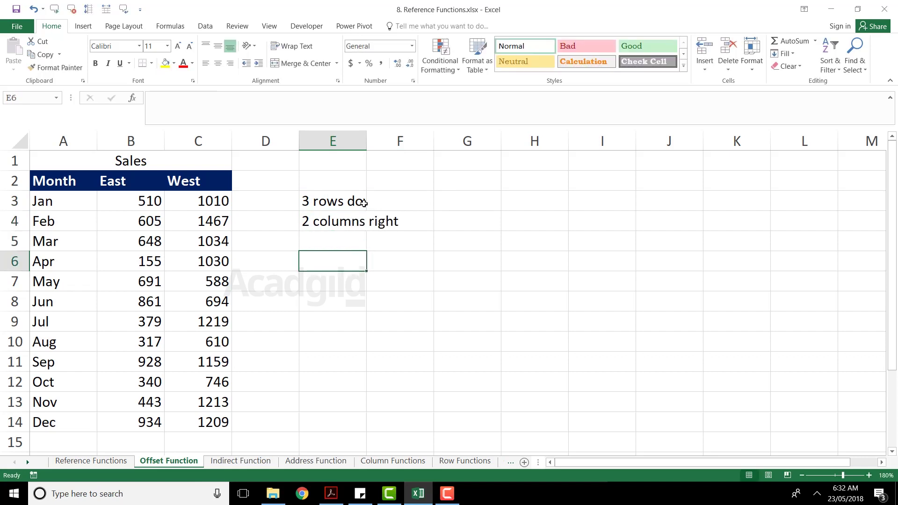
Step: Enter the formula =OFFSET(A2,3,2) in cell E6, using the Month header as the reference
{"action": "type", "text": "=offset"}
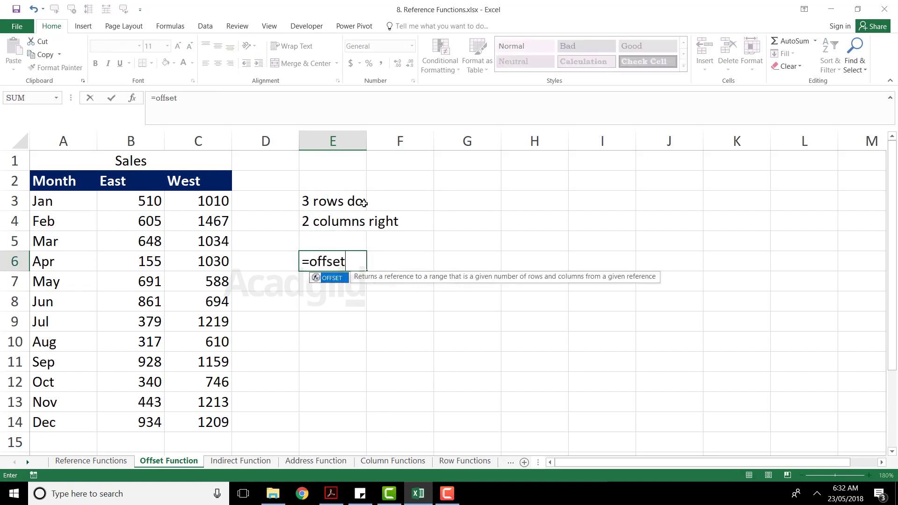
{"action": "key", "text": "Tab"}
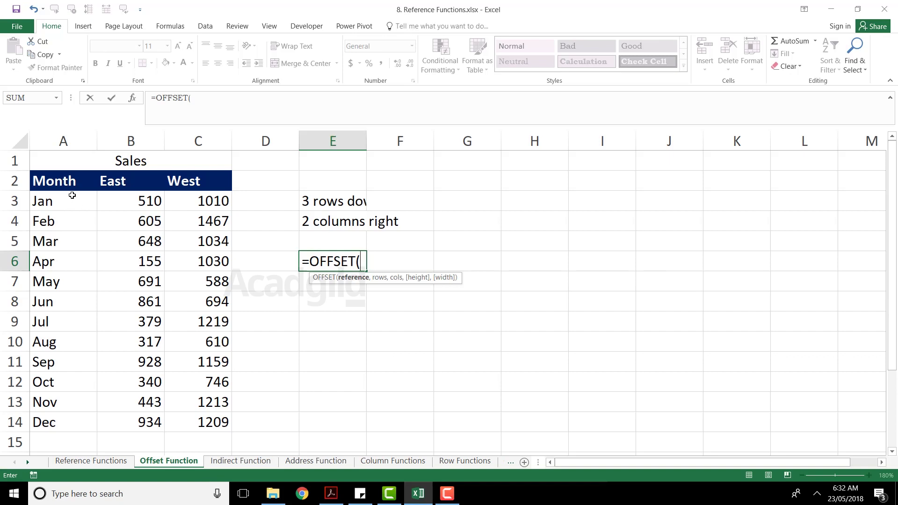
{"action": "left_click", "coordinate": [80, 182]}
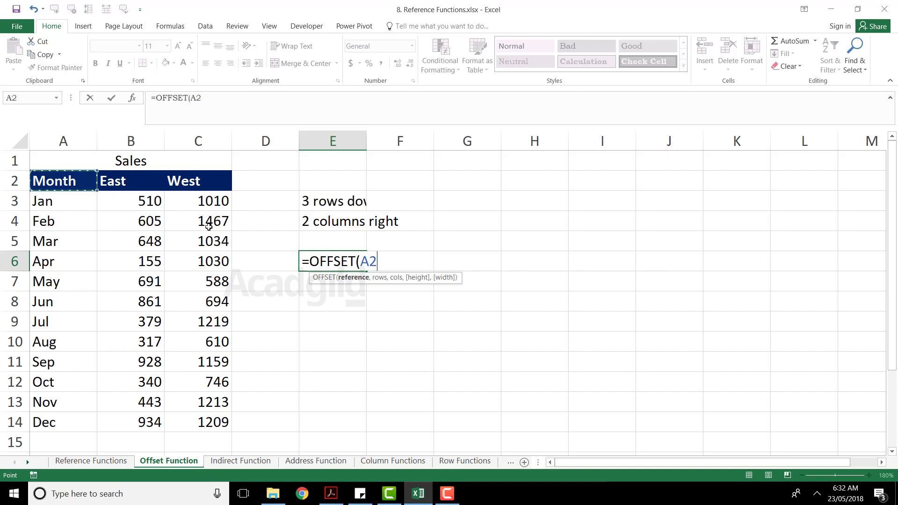
{"action": "type", "text": ","}
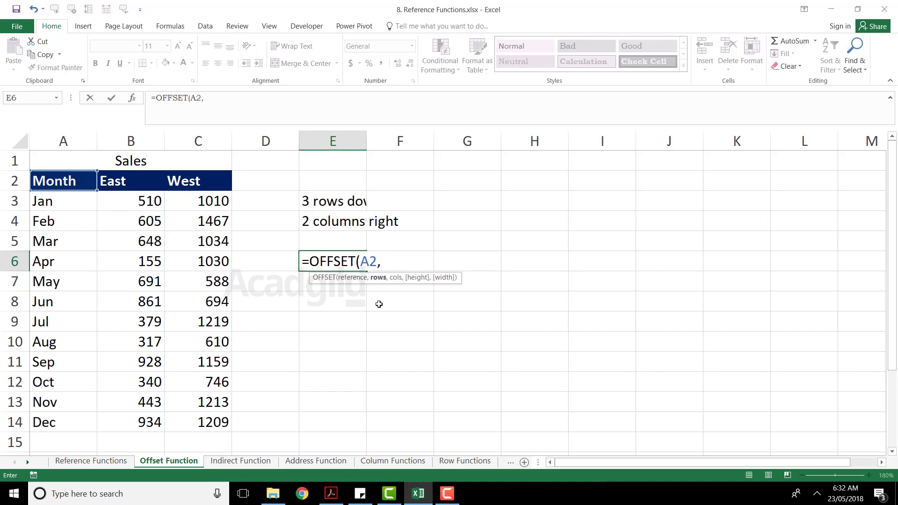
{"action": "type", "text": "3,2"}
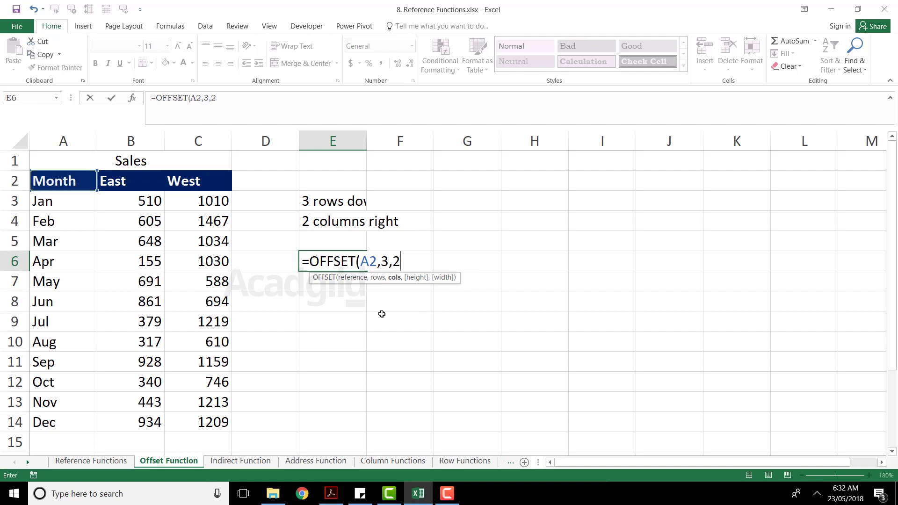
{"action": "type", "text": ")"}
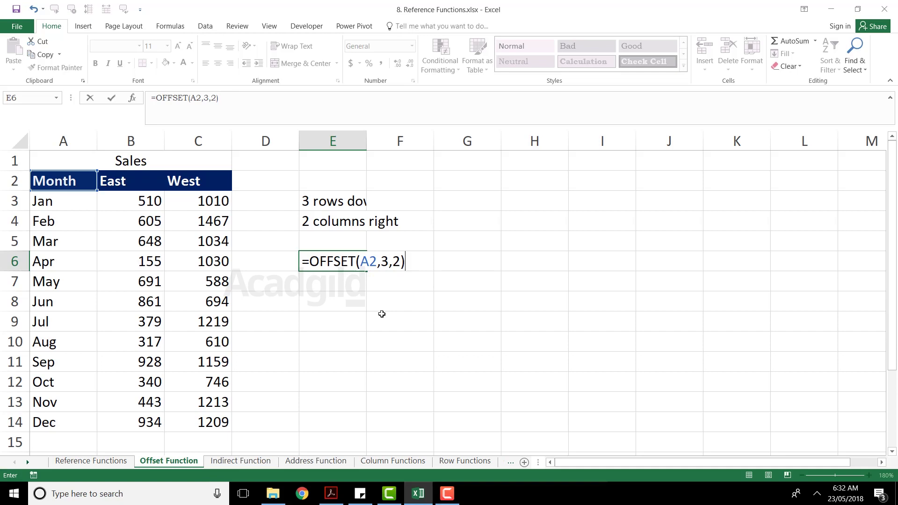
{"action": "key", "text": "Return"}
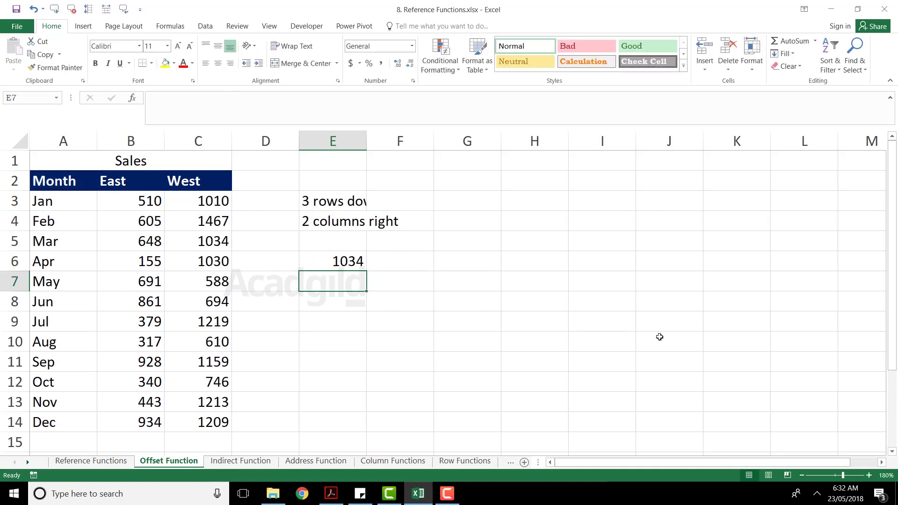
{"action": "left_click", "coordinate": [337, 262]}
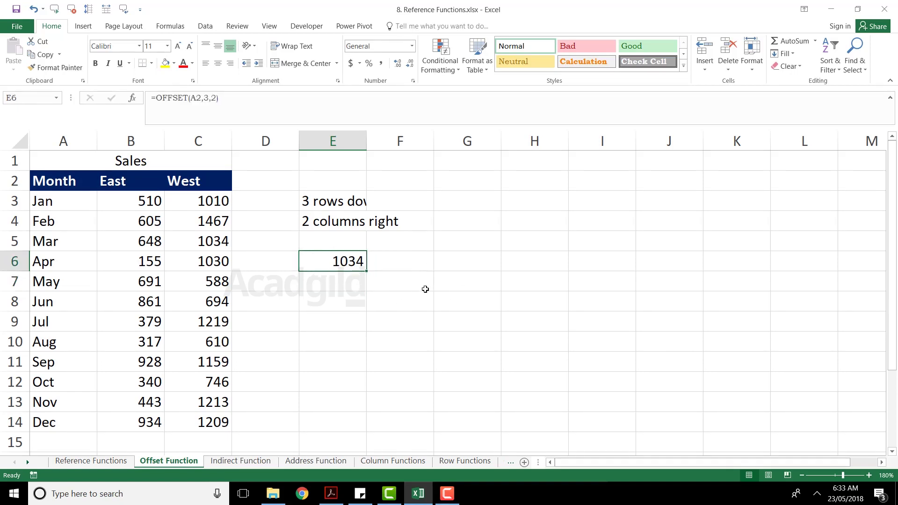
{"action": "key", "text": "Delete"}
{"action": "key", "text": "ctrl+z"}
{"action": "key", "text": "Down"}
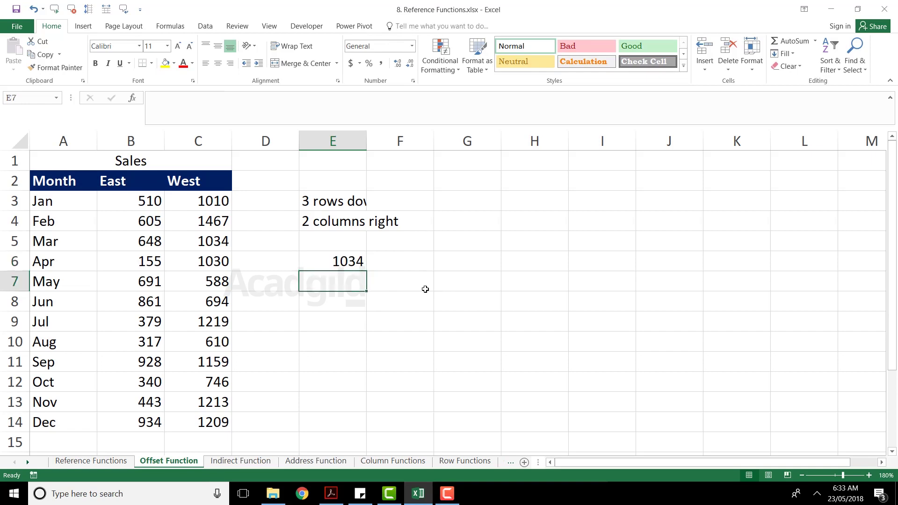
{"action": "key", "text": "Down"}
{"action": "key", "text": "Right"}
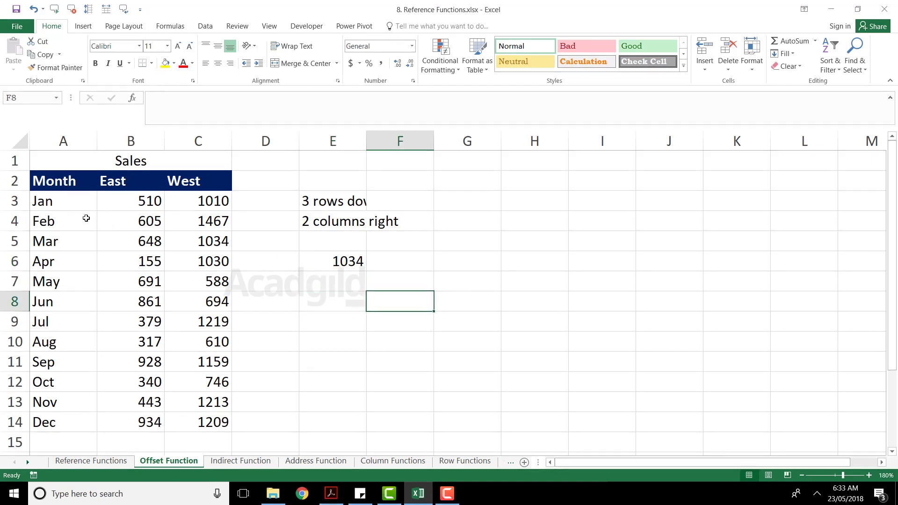
Step: Trace the path from the Feb cell A4 down three rows and one column right to the East value for May
{"action": "left_click", "coordinate": [53, 222]}
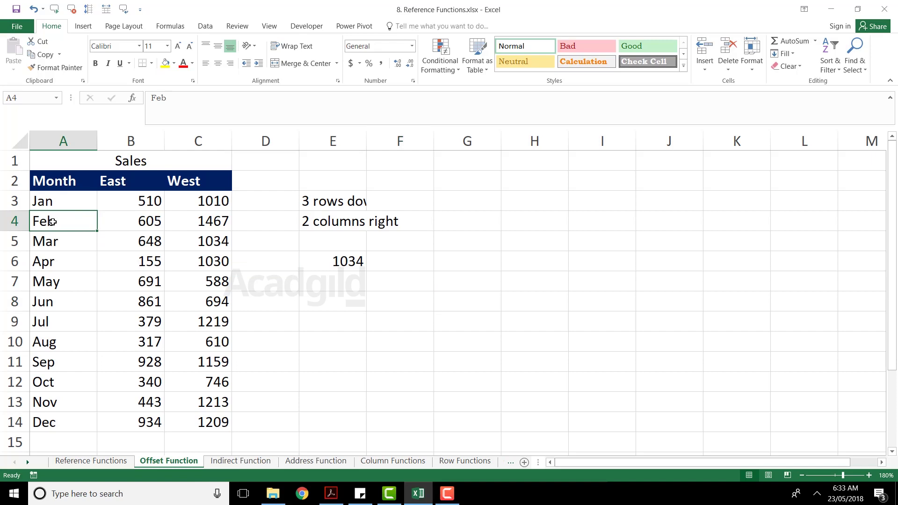
{"action": "left_click", "coordinate": [52, 240]}
{"action": "left_click", "coordinate": [53, 262]}
{"action": "left_click", "coordinate": [54, 280]}
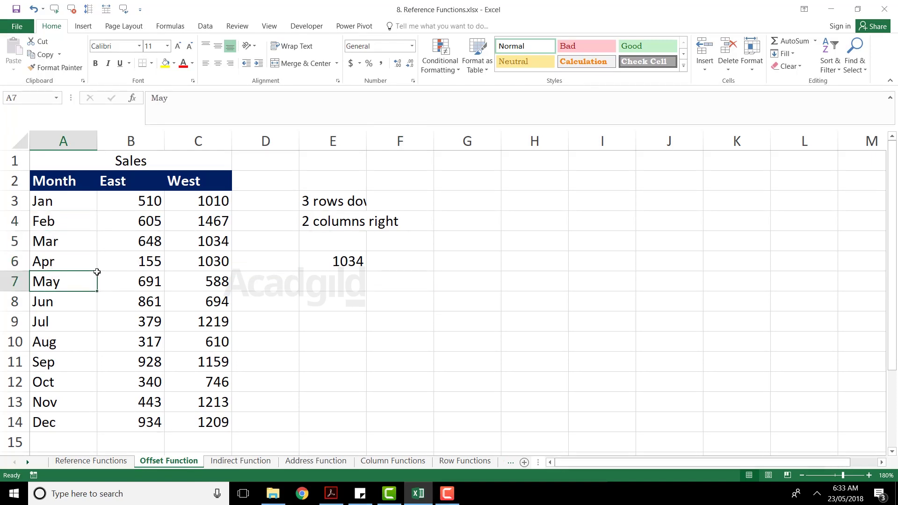
{"action": "left_click", "coordinate": [136, 276]}
{"action": "left_click_drag", "start_coordinate": [56, 223], "coordinate": [62, 277]}
{"action": "left_click", "coordinate": [134, 278]}
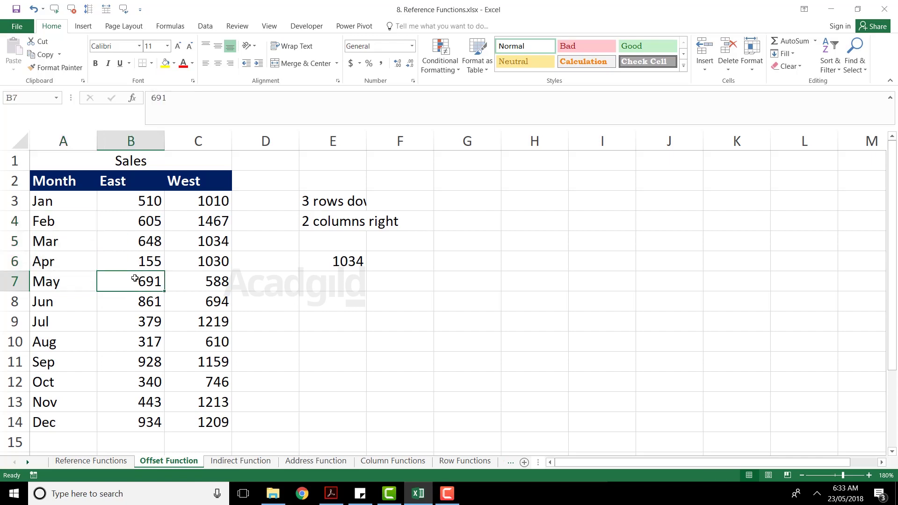
{"action": "left_click", "coordinate": [410, 301]}
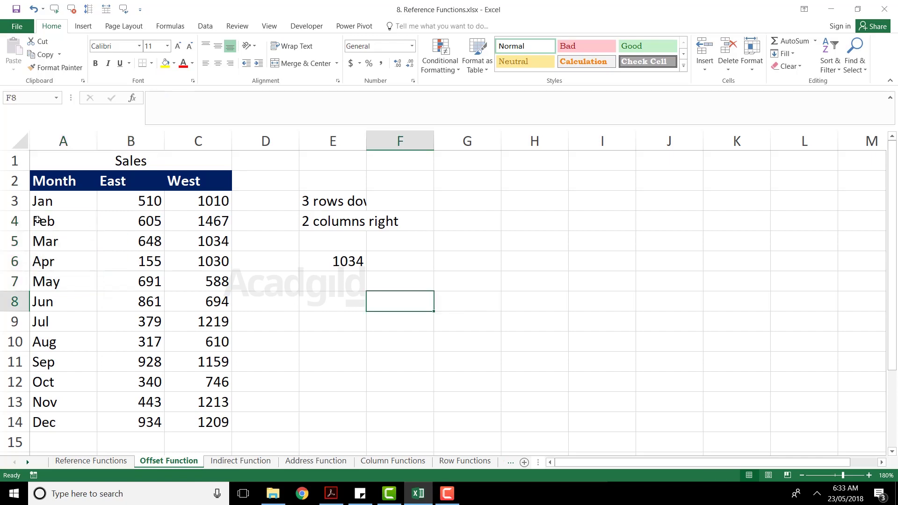
{"action": "left_click", "coordinate": [46, 223]}
Step: Enter the formula =OFFSET(A4,3,1) in cell F8, using the Feb cell as the reference
{"action": "left_click", "coordinate": [383, 296]}
{"action": "type", "text": "="}
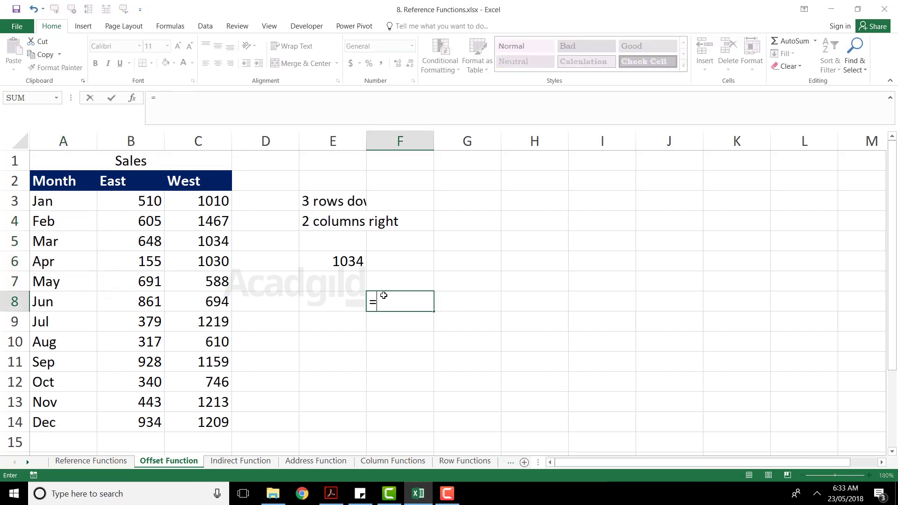
{"action": "type", "text": "offset"}
{"action": "key", "text": "Tab"}
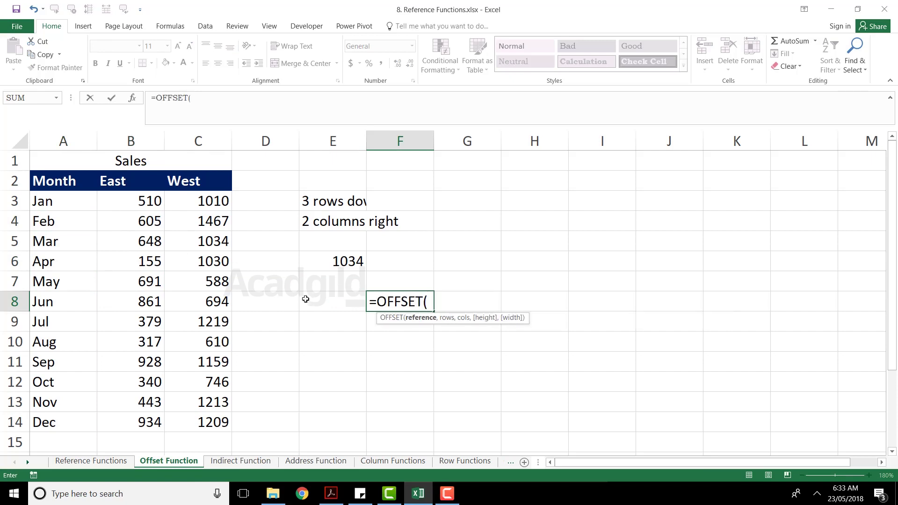
{"action": "left_click", "coordinate": [56, 220]}
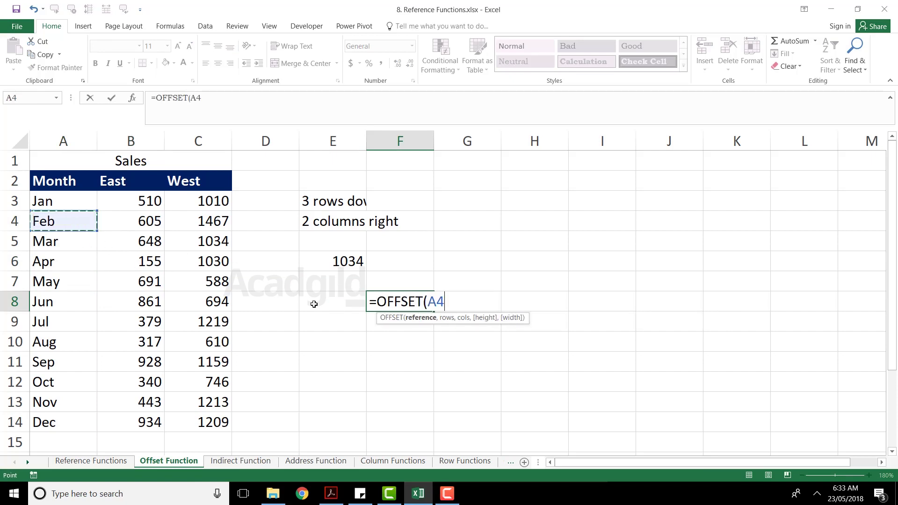
{"action": "type", "text": ",3,"}
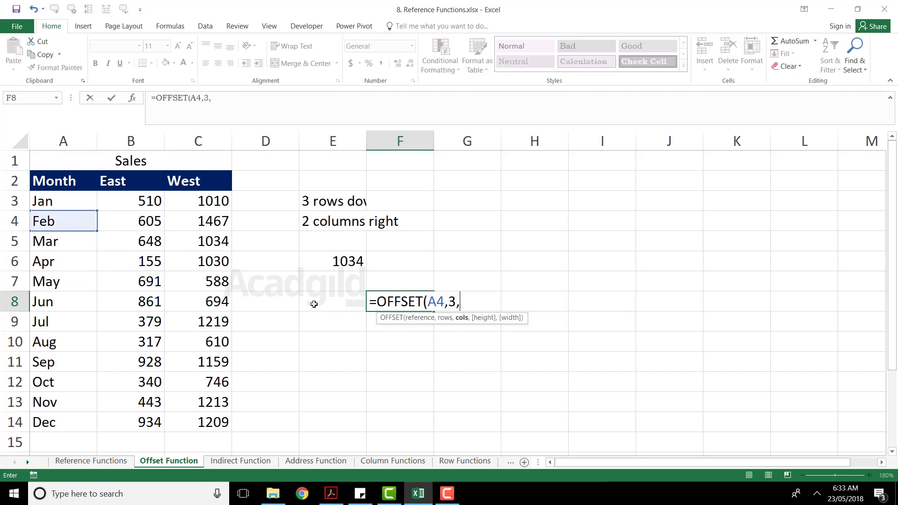
{"action": "type", "text": "1)"}
{"action": "key", "text": "Return"}
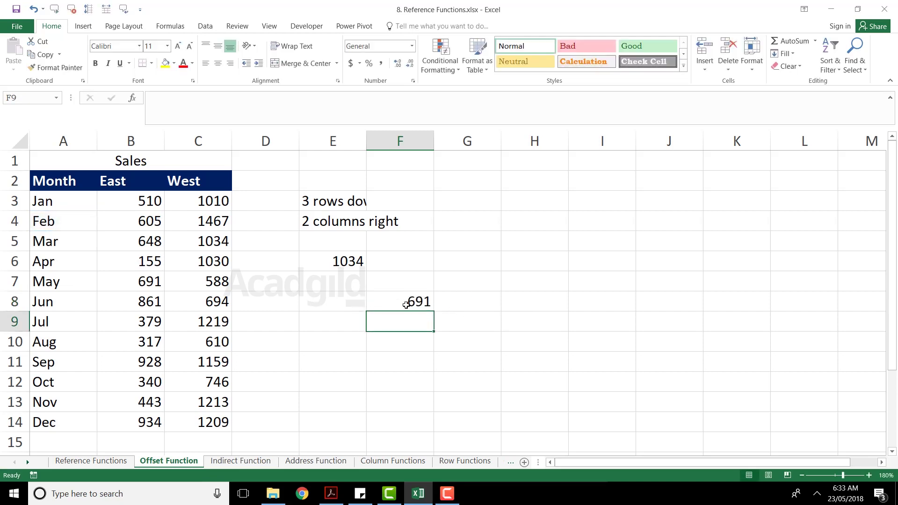
Step: Extend the F8 formula to =OFFSET(A4,3,1,2,2), adding height 2 and width 2 for the block B7:C8
{"action": "left_click", "coordinate": [406, 304]}
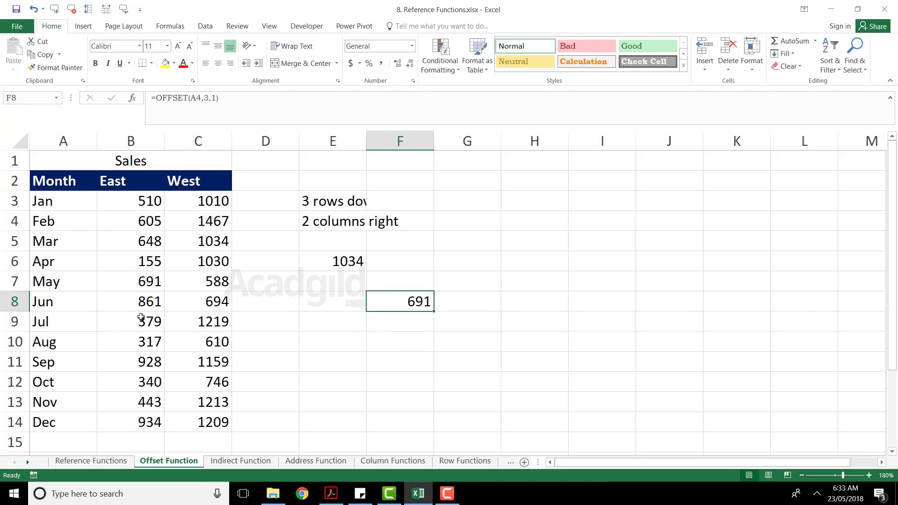
{"action": "left_click_drag", "start_coordinate": [146, 284], "coordinate": [219, 308]}
{"action": "left_click_drag", "start_coordinate": [157, 283], "coordinate": [209, 299]}
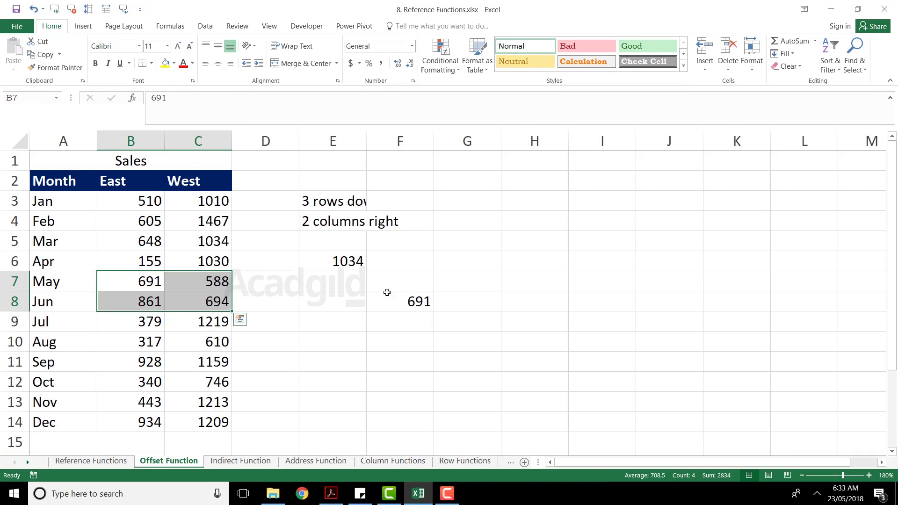
{"action": "double_click", "coordinate": [412, 306]}
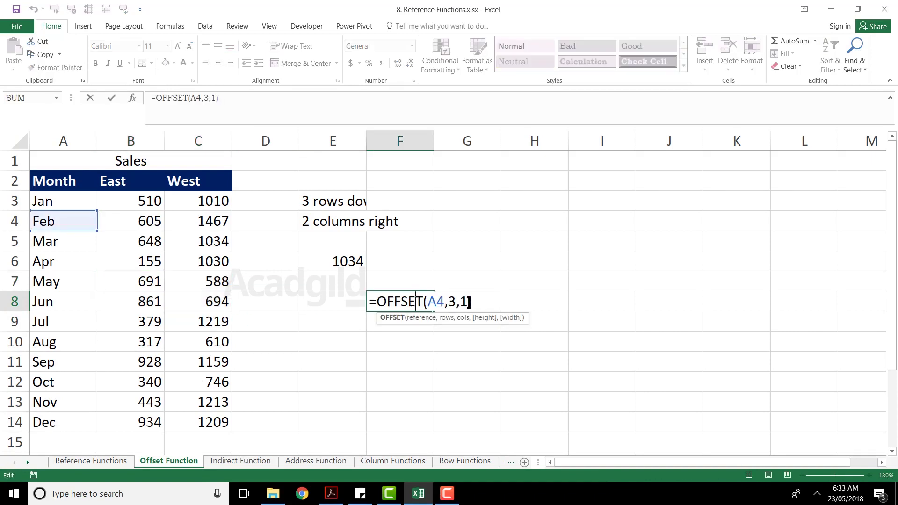
{"action": "left_click", "coordinate": [469, 302]}
{"action": "key", "text": "BackSpace"}
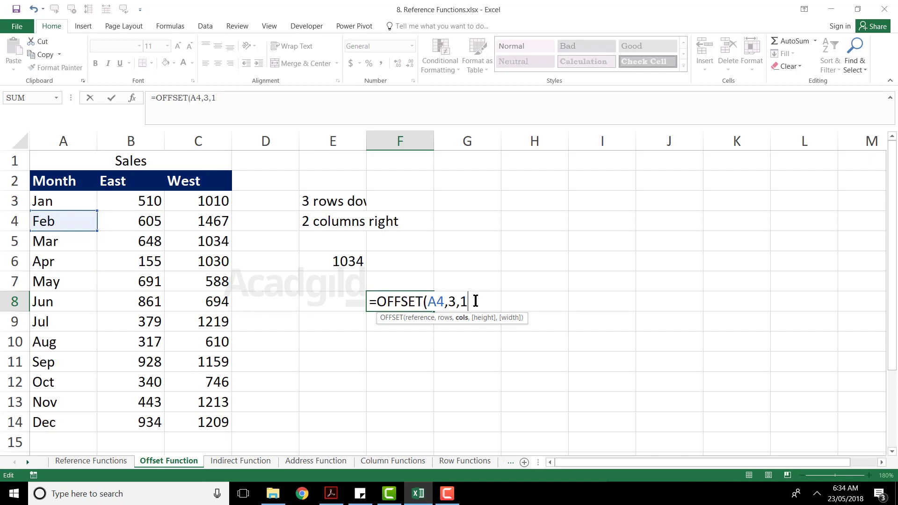
{"action": "type", "text": ",2,"}
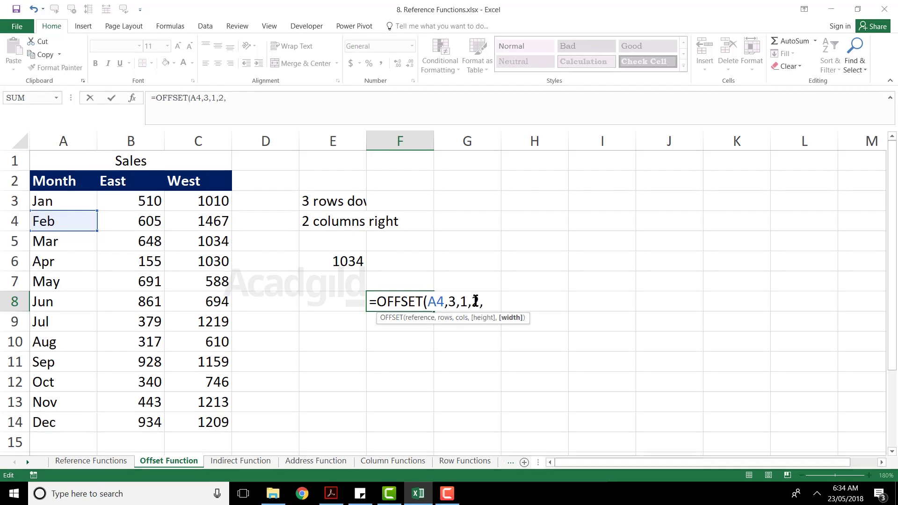
{"action": "type", "text": "2)"}
{"action": "key", "text": "Return"}
{"action": "left_click", "coordinate": [385, 301]}
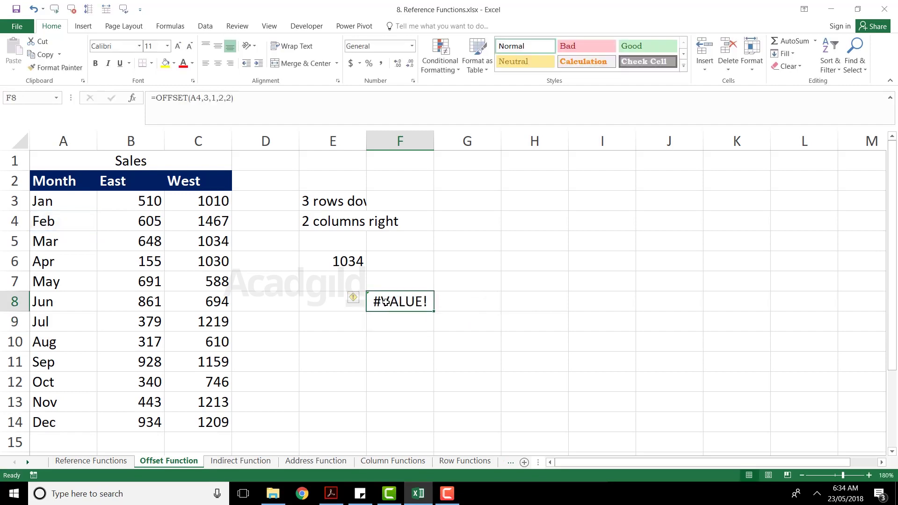
Step: Remove the height and width arguments from the F8 formula, leaving =OFFSET(A4,3,1)
{"action": "double_click", "coordinate": [385, 302]}
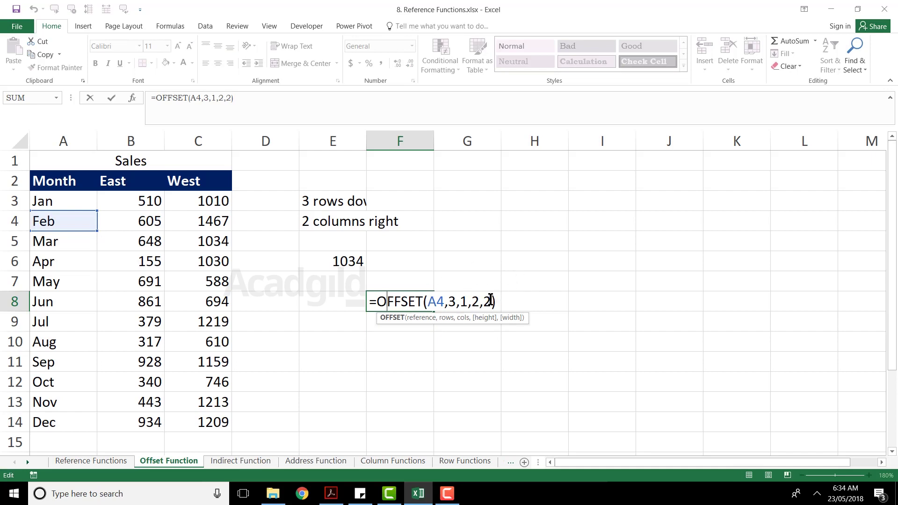
{"action": "left_click_drag", "start_coordinate": [492, 301], "coordinate": [470, 301]}
{"action": "key", "text": "BackSpace"}
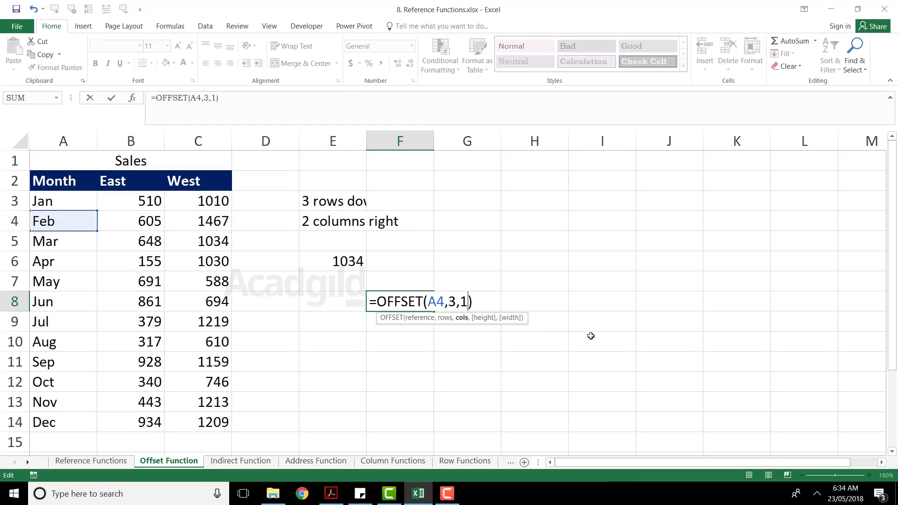
{"action": "key", "text": "Return"}
{"action": "key", "text": "Up"}
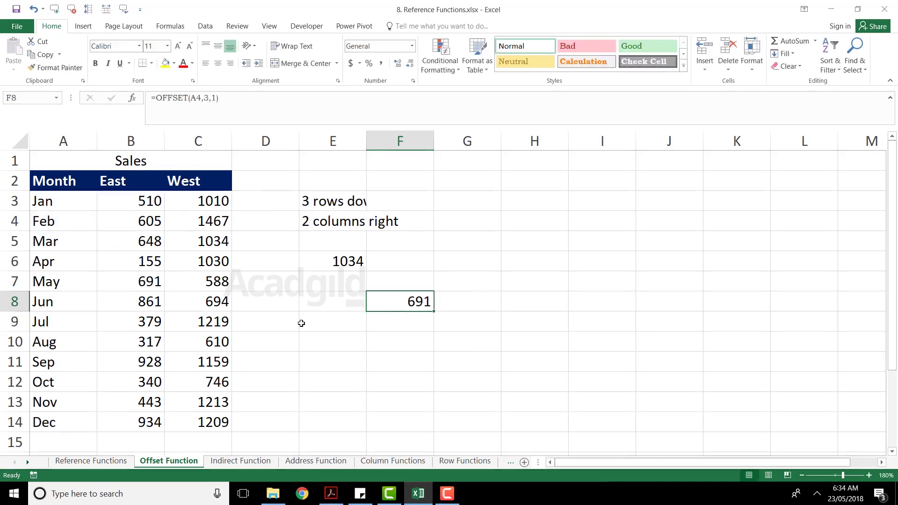
{"action": "left_click_drag", "start_coordinate": [67, 183], "coordinate": [181, 422]}
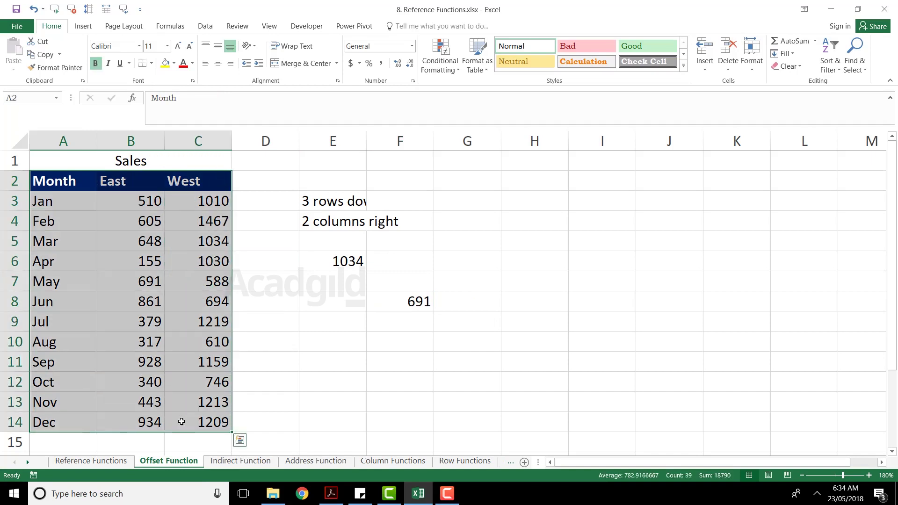
Step: Switch to the Indirect Function sheet and examine the cell address text in B1 and the entry in C2
{"action": "left_click", "coordinate": [251, 464]}
{"action": "left_click", "coordinate": [232, 247]}
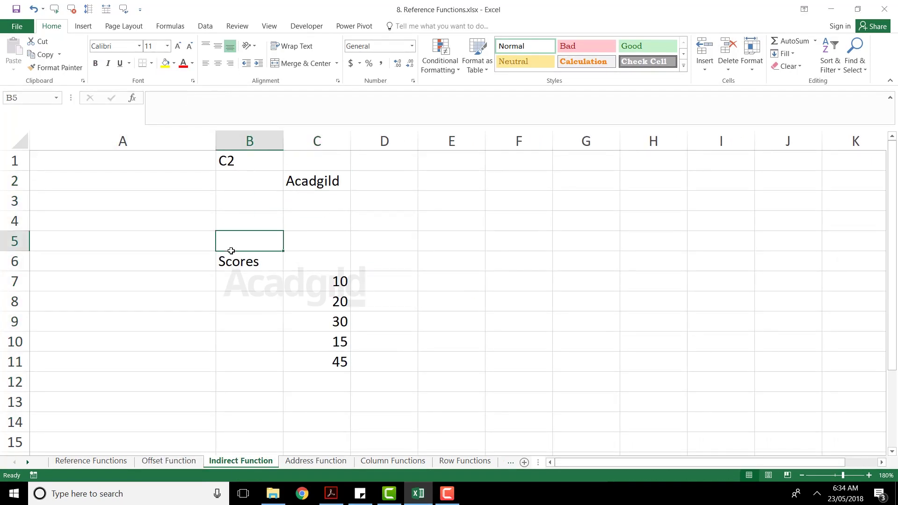
{"action": "left_click", "coordinate": [246, 267]}
{"action": "left_click", "coordinate": [233, 158]}
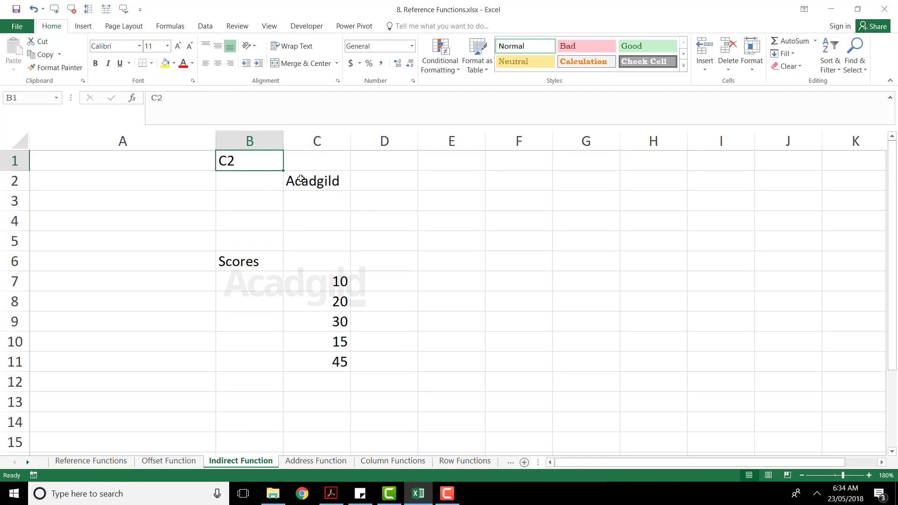
{"action": "left_click", "coordinate": [315, 184]}
{"action": "left_click_drag", "start_coordinate": [315, 184], "coordinate": [244, 161]}
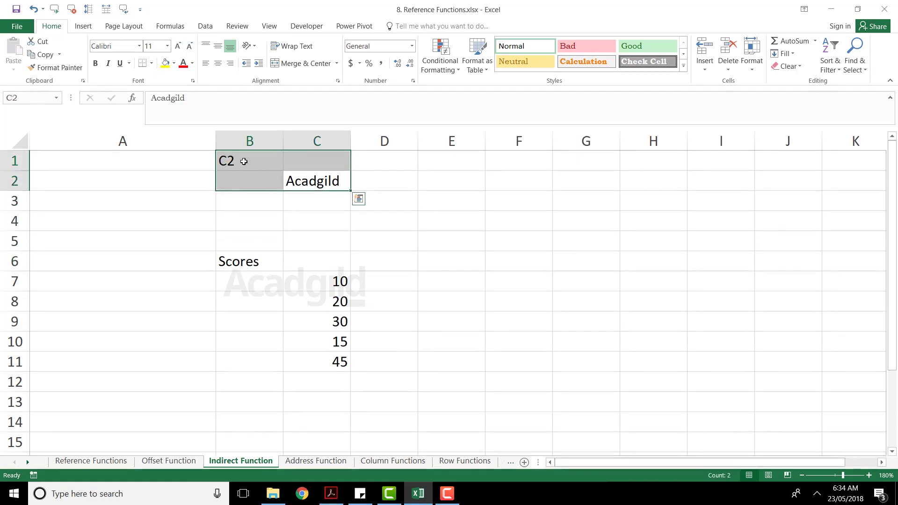
{"action": "left_click", "coordinate": [244, 161]}
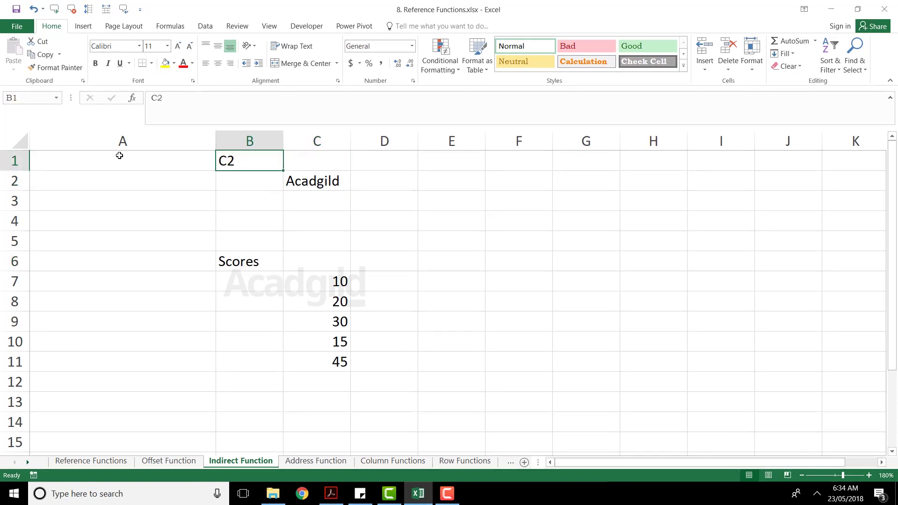
Step: Examine the named range Scores in C7:C11 and the label in B6, and compare B1 with C2 again
{"action": "left_click_drag", "start_coordinate": [120, 155], "coordinate": [383, 381]}
{"action": "left_click", "coordinate": [231, 279]}
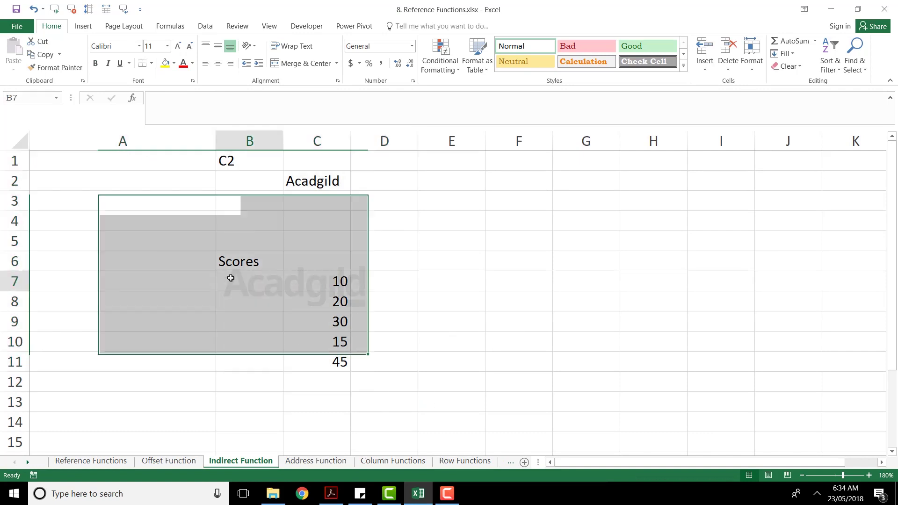
{"action": "left_click_drag", "start_coordinate": [321, 282], "coordinate": [323, 359]}
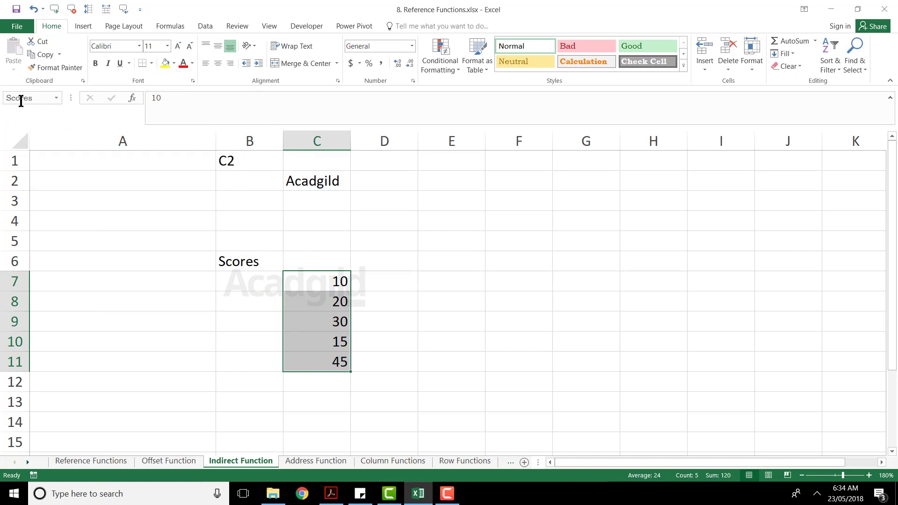
{"action": "left_click", "coordinate": [249, 263]}
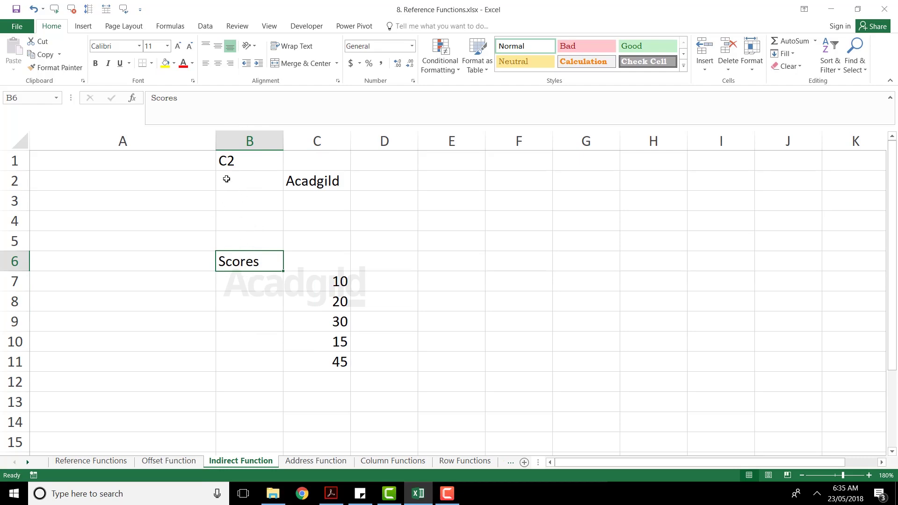
{"action": "left_click", "coordinate": [256, 157]}
{"action": "left_click", "coordinate": [301, 174]}
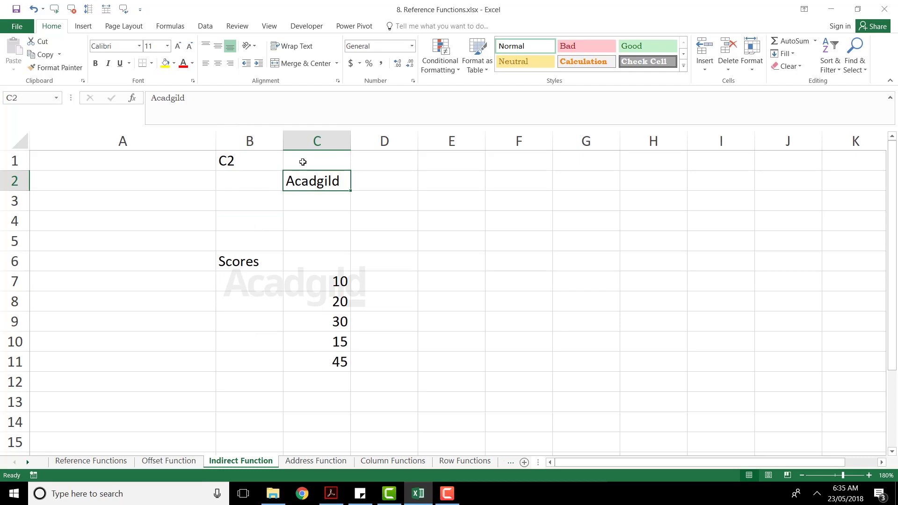
{"action": "left_click", "coordinate": [243, 157]}
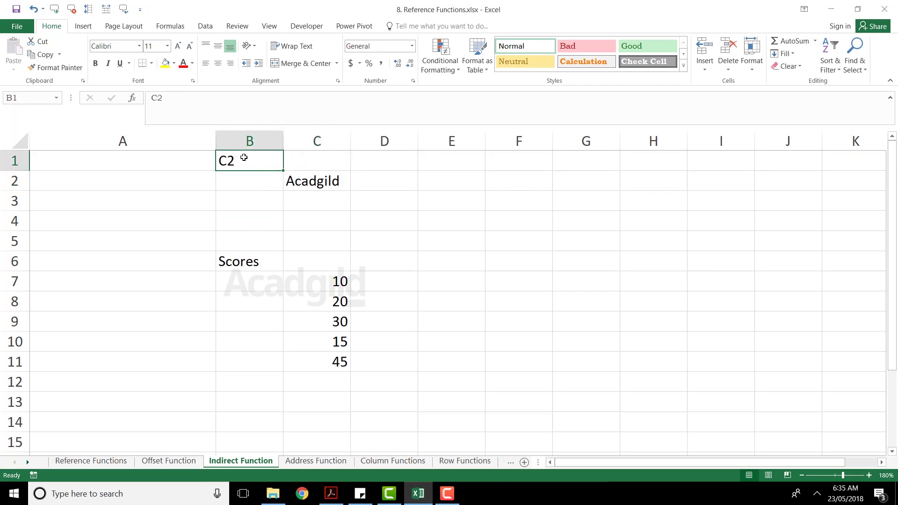
Step: Enter the direct reference =B1 in cell A2 and compare the result with cell B1
{"action": "left_click", "coordinate": [97, 184]}
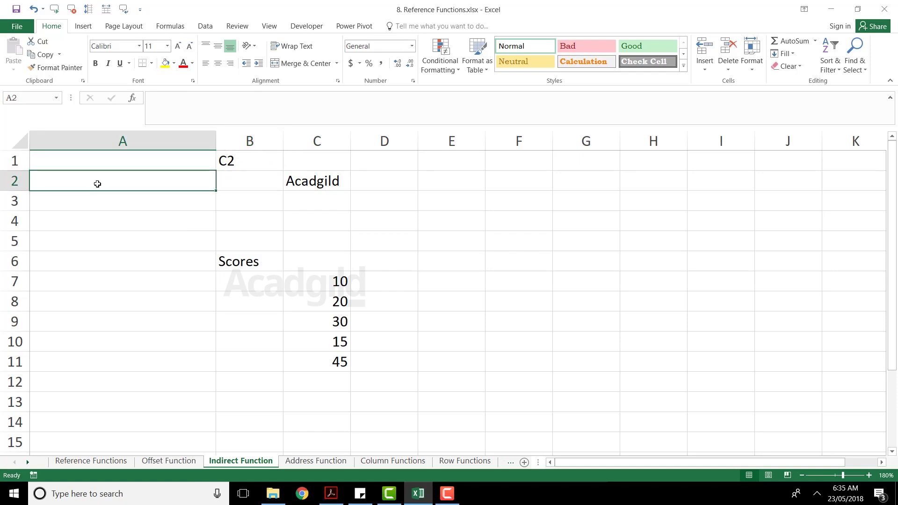
{"action": "type", "text": "="}
{"action": "key", "text": "Up"}
{"action": "key", "text": "Right"}
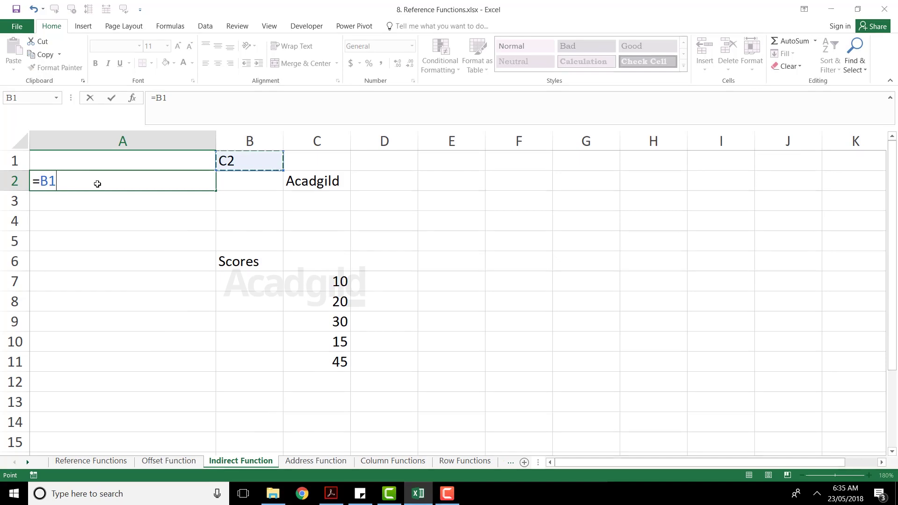
{"action": "key", "text": "Return"}
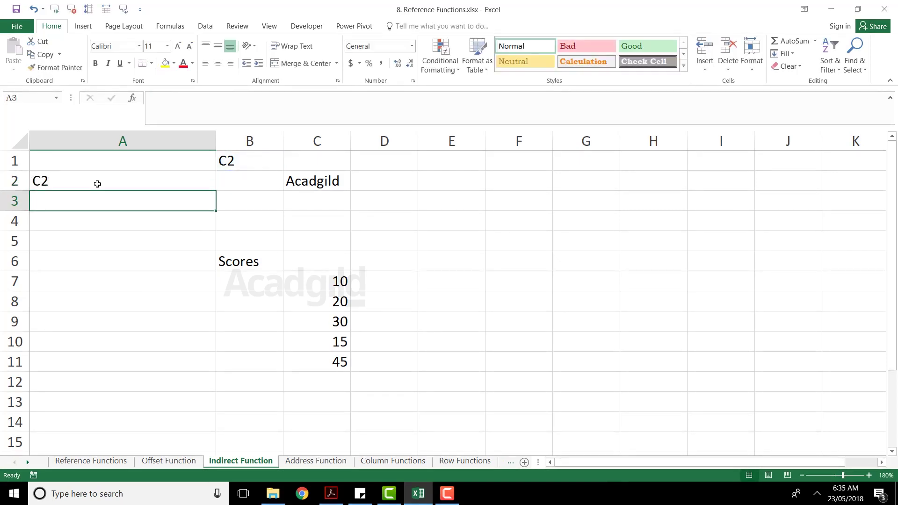
{"action": "left_click", "coordinate": [74, 181]}
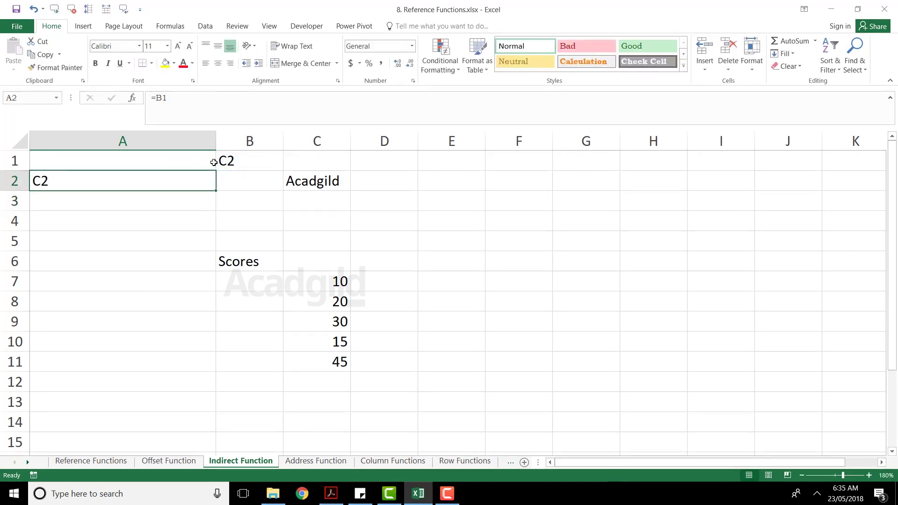
{"action": "left_click", "coordinate": [259, 159]}
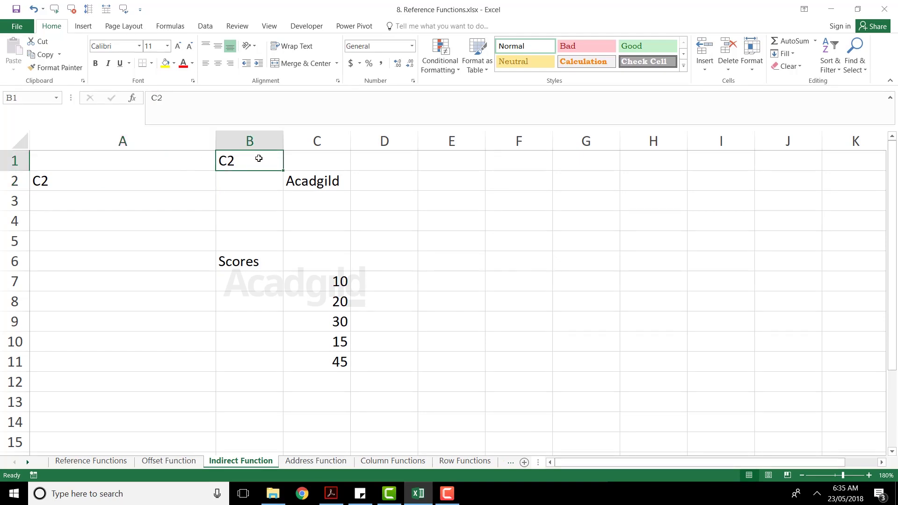
{"action": "left_click", "coordinate": [60, 184]}
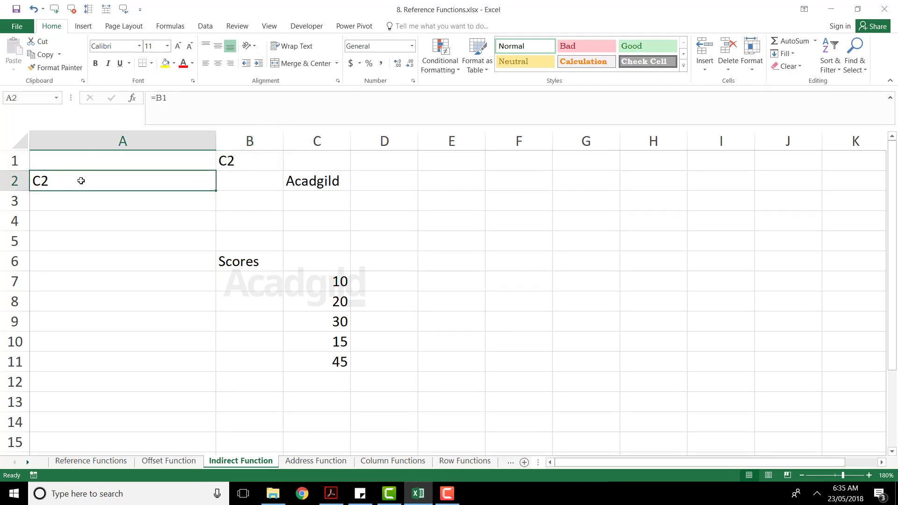
Step: Replace the formula in A2 with =INDIRECT(B1), using the address text in B1 as the reference
{"action": "double_click", "coordinate": [81, 180]}
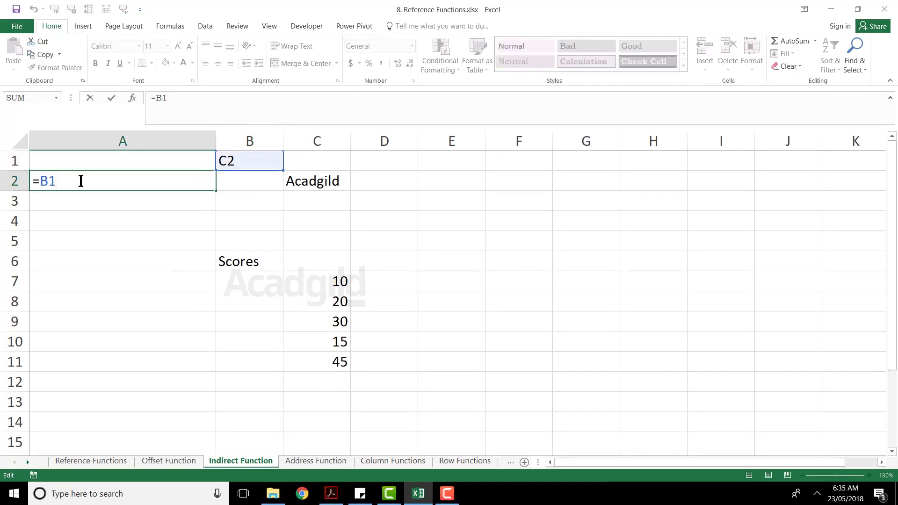
{"action": "key", "text": "BackSpace"}
{"action": "key", "text": "BackSpace"}
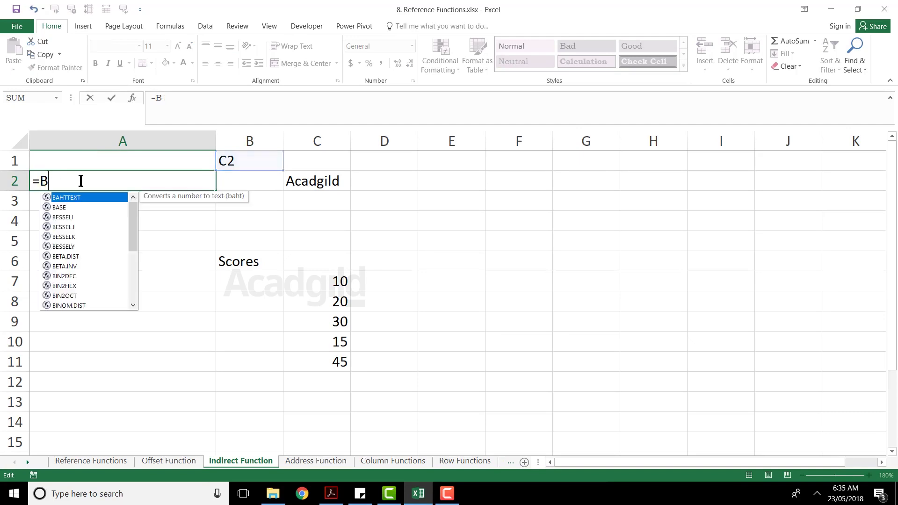
{"action": "type", "text": "indir"}
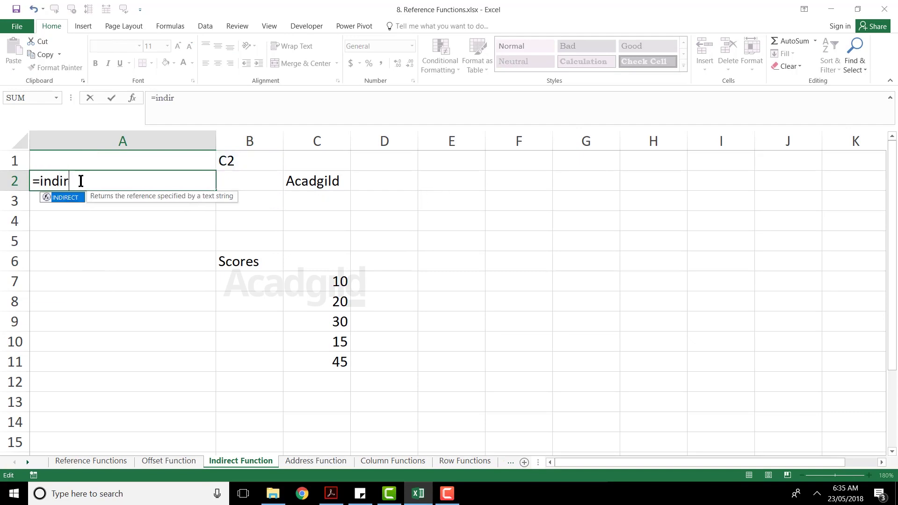
{"action": "key", "text": "Tab"}
{"action": "left_click", "coordinate": [253, 156]}
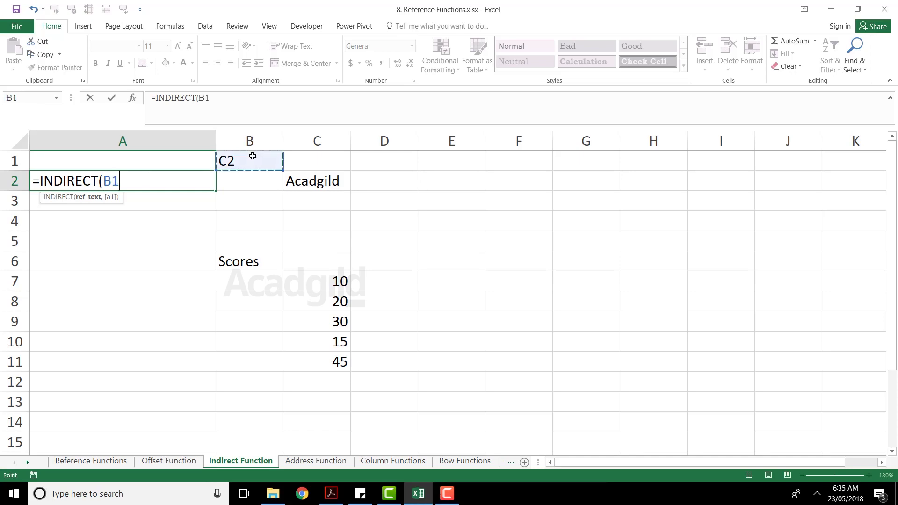
{"action": "type", "text": ")"}
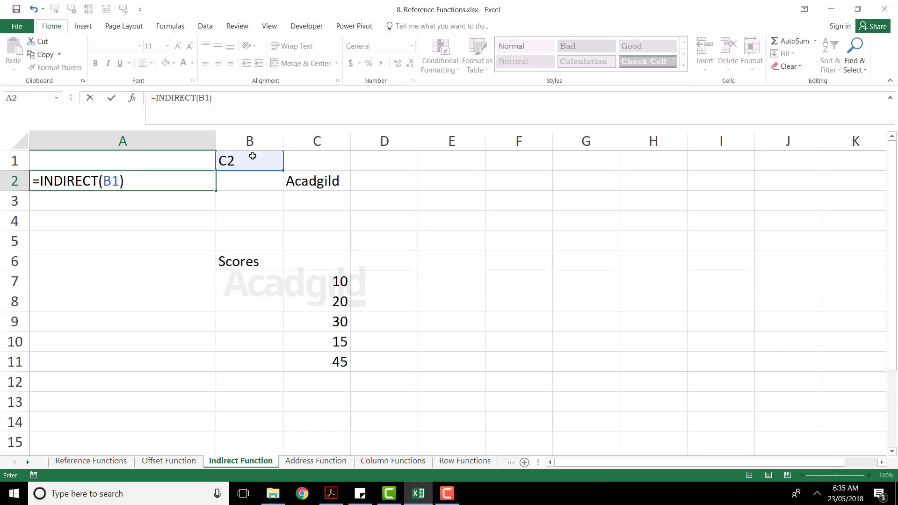
{"action": "key", "text": "Return"}
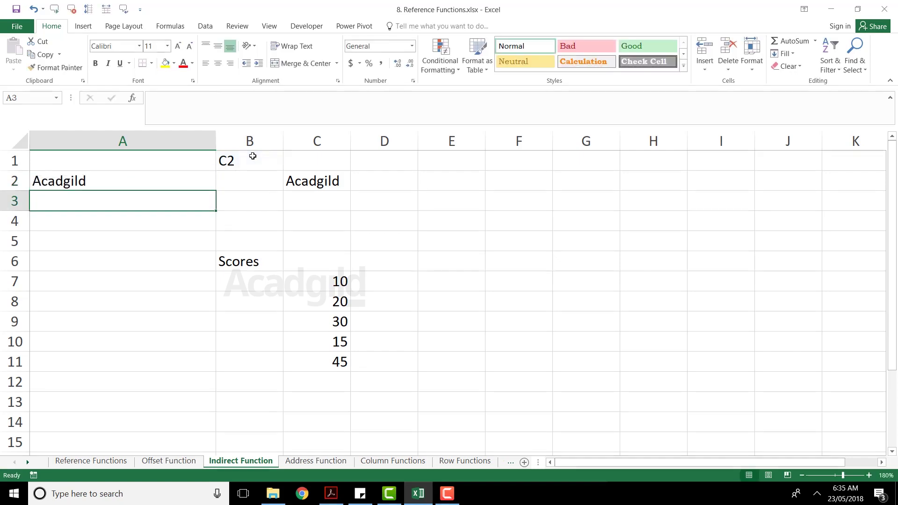
{"action": "key", "text": "Up"}
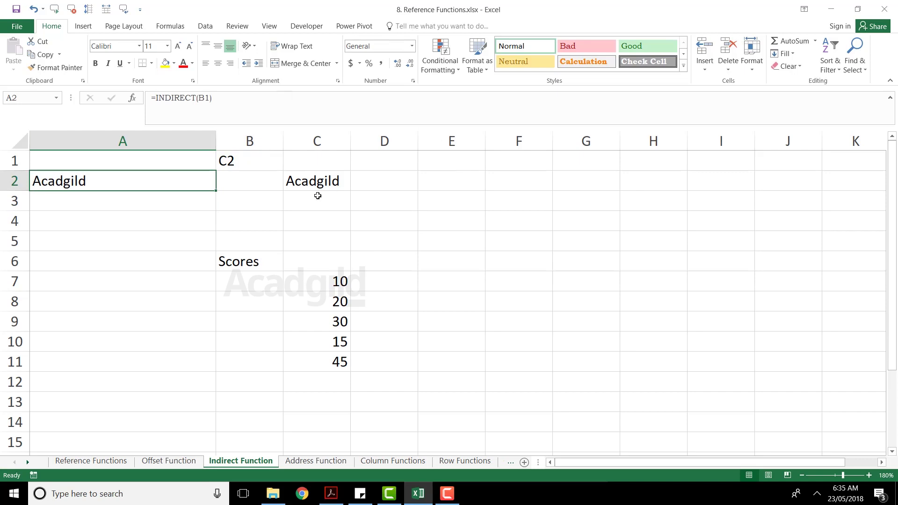
Step: Review the B1 argument inside the INDIRECT formula in A2, leaving the formula as it is
{"action": "left_click", "coordinate": [232, 161]}
{"action": "double_click", "coordinate": [124, 182]}
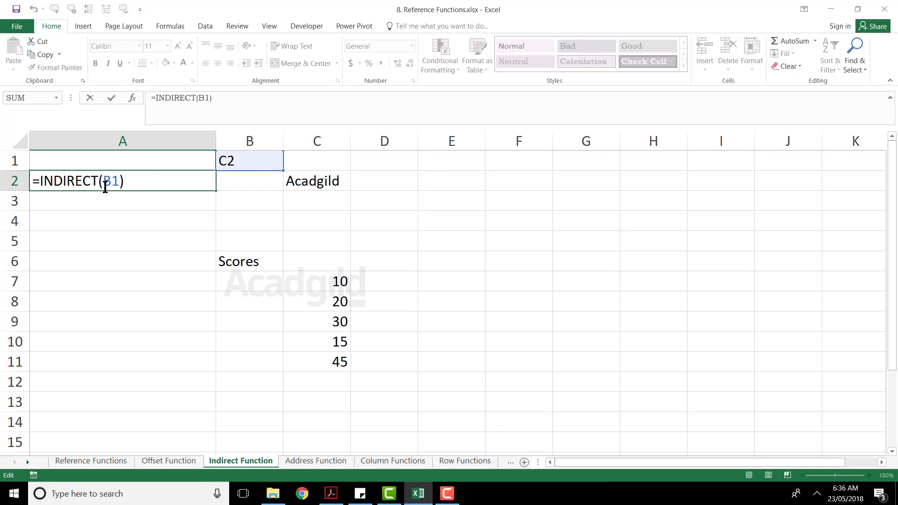
{"action": "left_click_drag", "start_coordinate": [105, 182], "coordinate": [121, 183]}
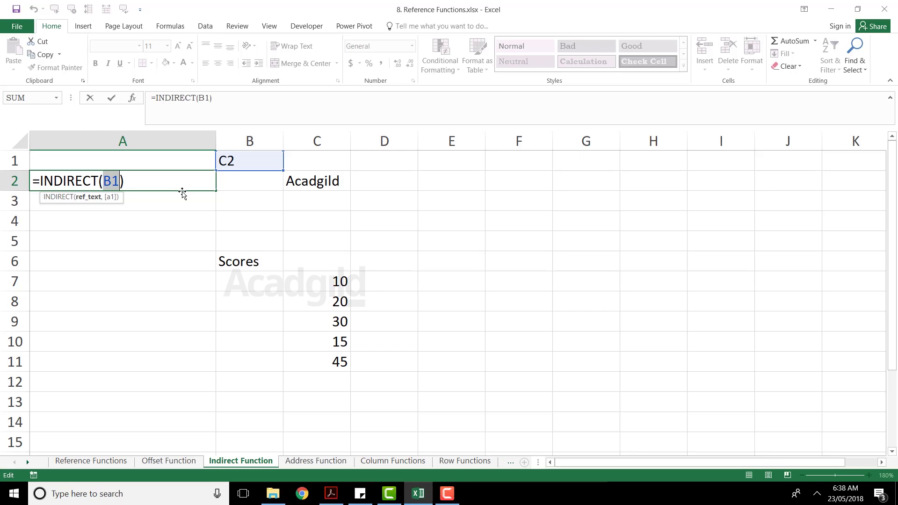
{"action": "key", "text": "Return"}
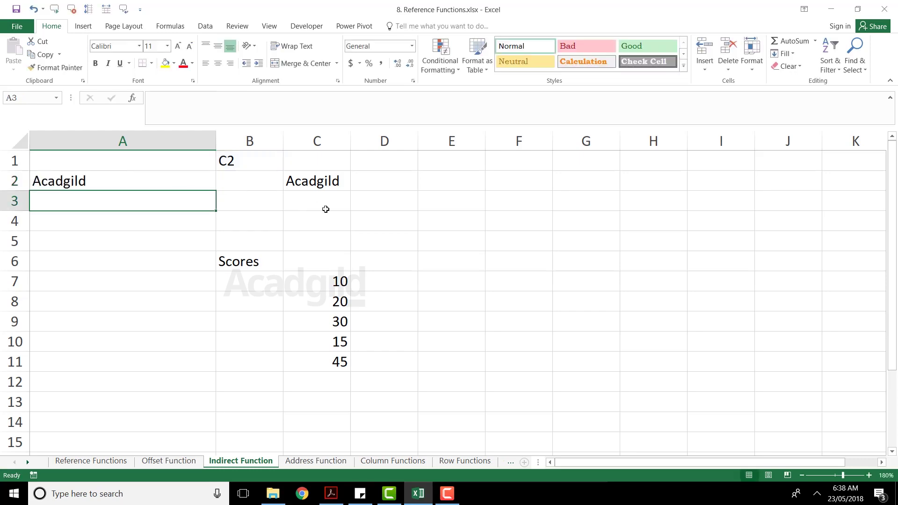
{"action": "double_click", "coordinate": [141, 180]}
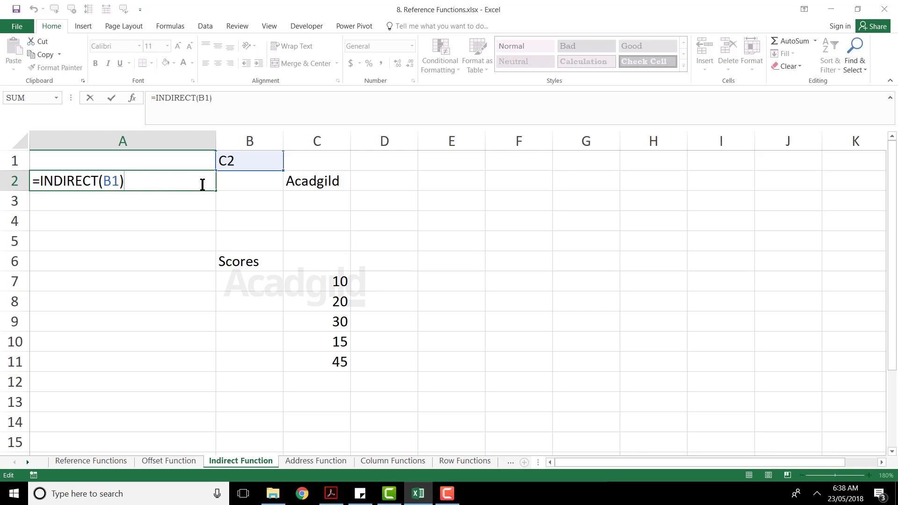
{"action": "key", "text": "Return"}
Step: Enter =SUM(B6) in cell A4, summing the Scores label cell directly
{"action": "key", "text": "Down"}
{"action": "key", "text": "Down"}
{"action": "key", "text": "Down"}
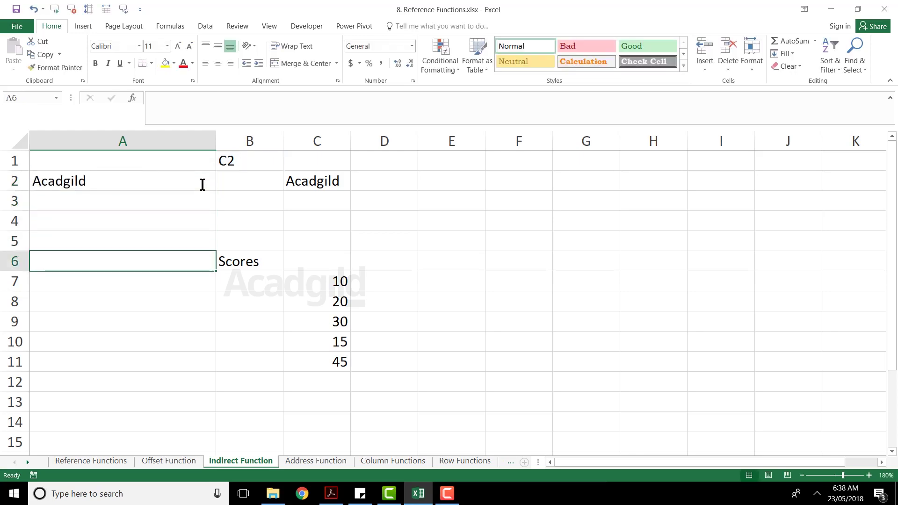
{"action": "key", "text": "Up"}
{"action": "key", "text": "Up"}
{"action": "type", "text": "="}
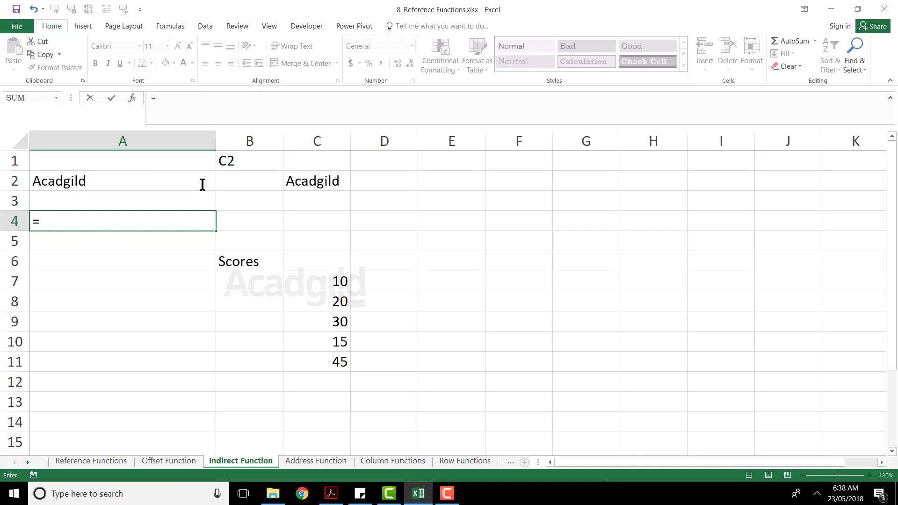
{"action": "type", "text": "sum"}
{"action": "key", "text": "Tab"}
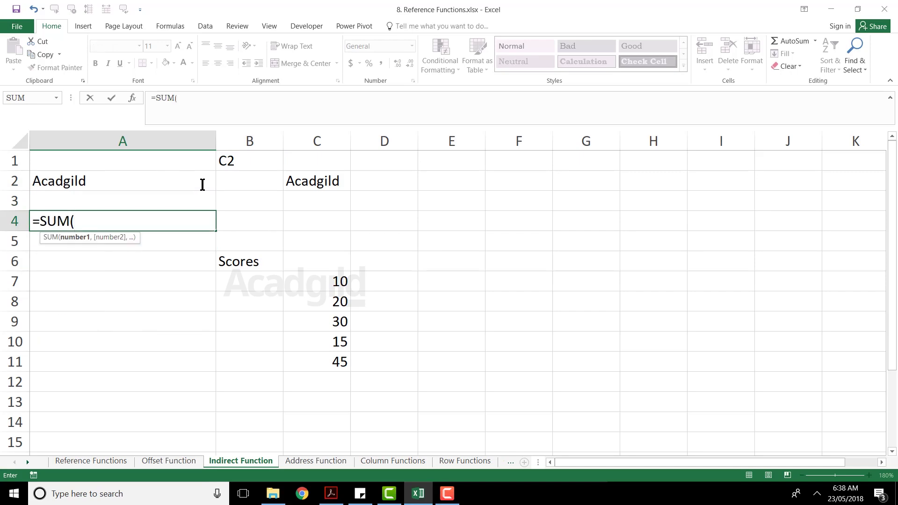
{"action": "left_click", "coordinate": [253, 263]}
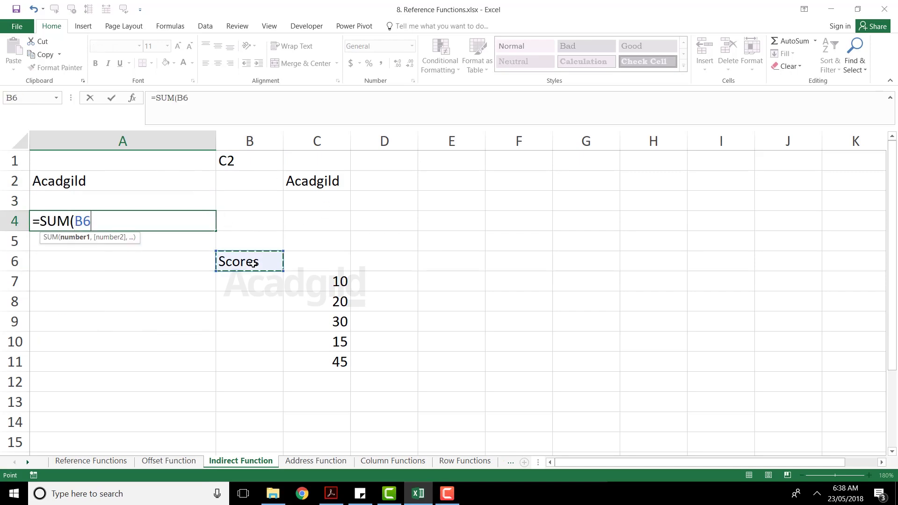
{"action": "type", "text": ")"}
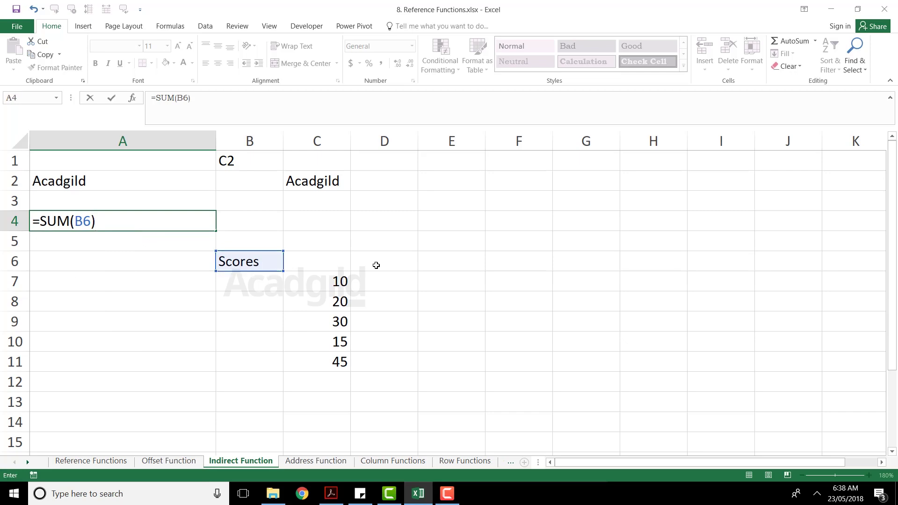
{"action": "key", "text": "Return"}
{"action": "key", "text": "Up"}
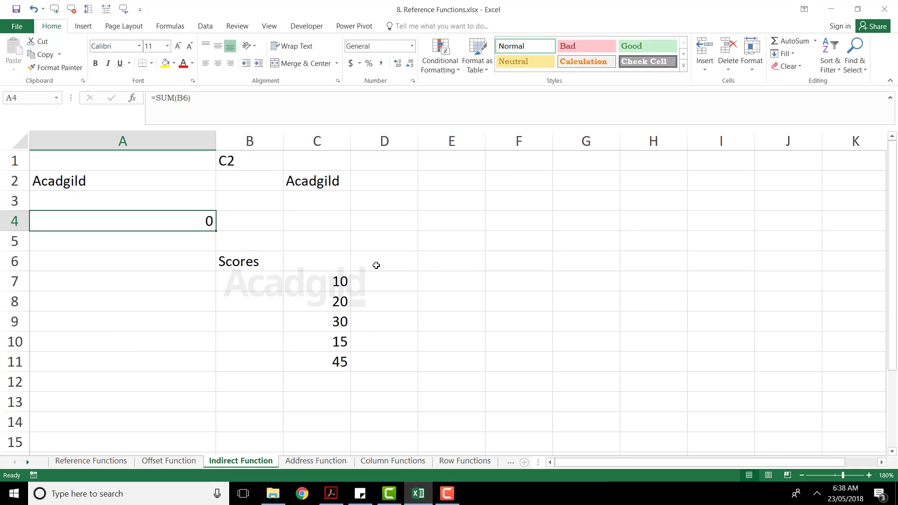
Step: Replace the formula in A4 with =SUM(INDIRECT(B6)) so the label text in B6 is used as the reference
{"action": "type", "text": "=sum"}
{"action": "key", "text": "Tab"}
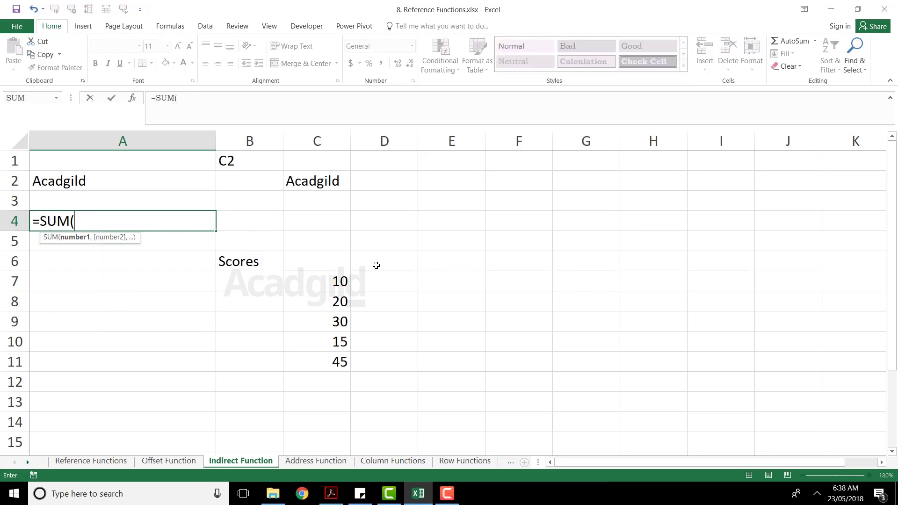
{"action": "type", "text": "indire"}
{"action": "key", "text": "Tab"}
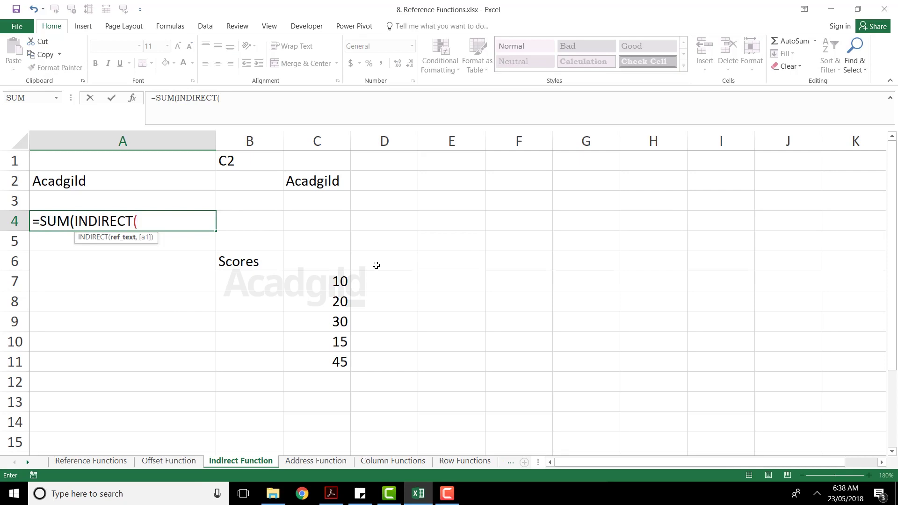
{"action": "left_click", "coordinate": [242, 263]}
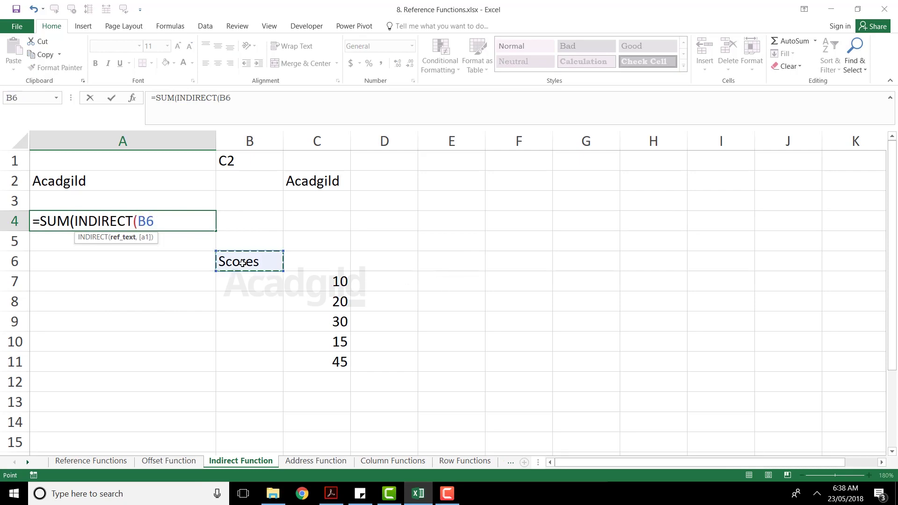
{"action": "type", "text": "))"}
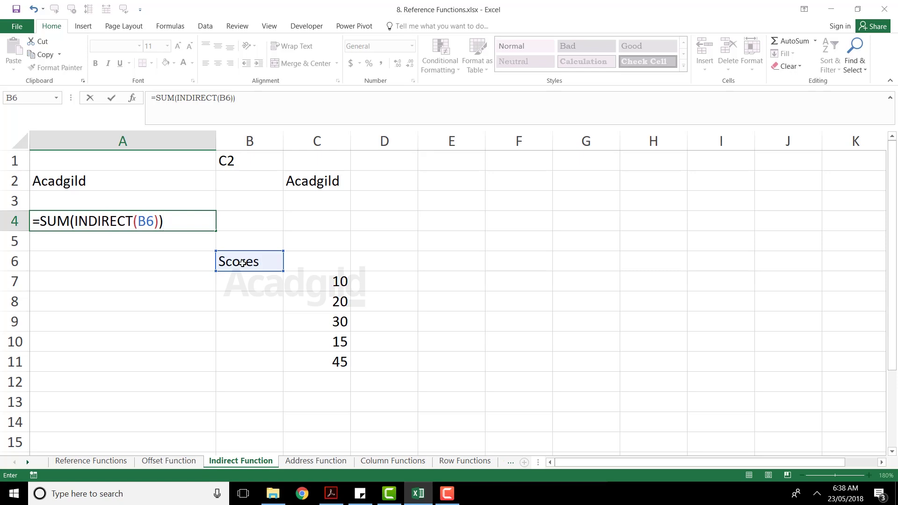
{"action": "key", "text": "Return"}
{"action": "key", "text": "Up"}
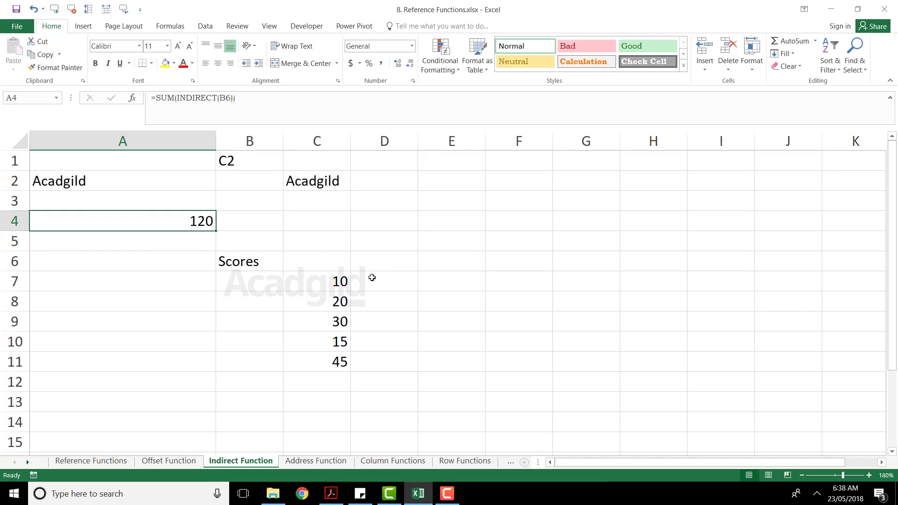
Step: Examine the Scores range C7:C11, its label in B6 and the INDIRECT part of the A4 formula, leaving the formula as it is
{"action": "left_click_drag", "start_coordinate": [338, 282], "coordinate": [337, 363]}
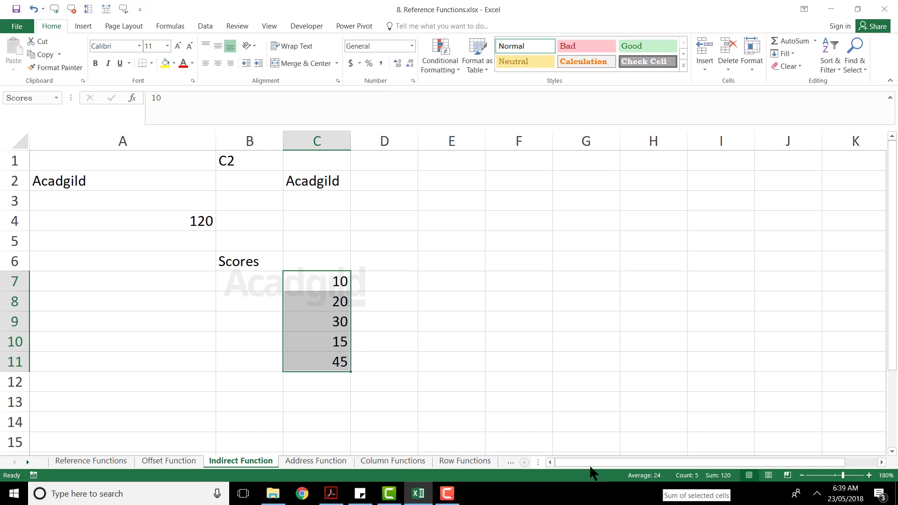
{"action": "left_click_drag", "start_coordinate": [291, 280], "coordinate": [303, 356]}
{"action": "left_click_drag", "start_coordinate": [312, 280], "coordinate": [311, 358]}
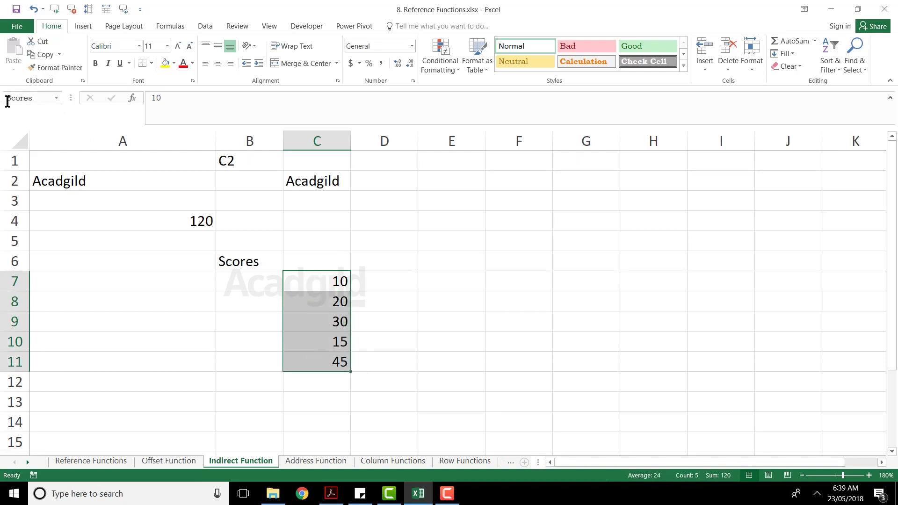
{"action": "left_click", "coordinate": [230, 253]}
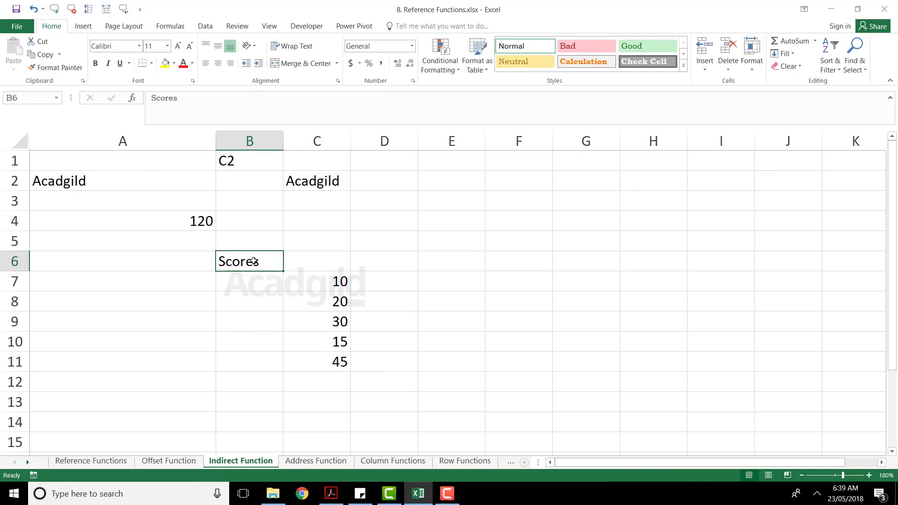
{"action": "double_click", "coordinate": [161, 222]}
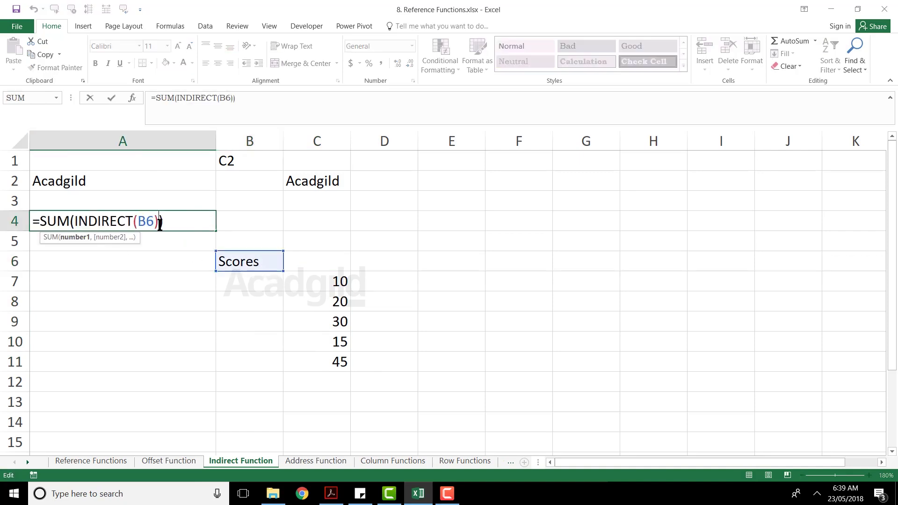
{"action": "left_click_drag", "start_coordinate": [160, 223], "coordinate": [75, 228]}
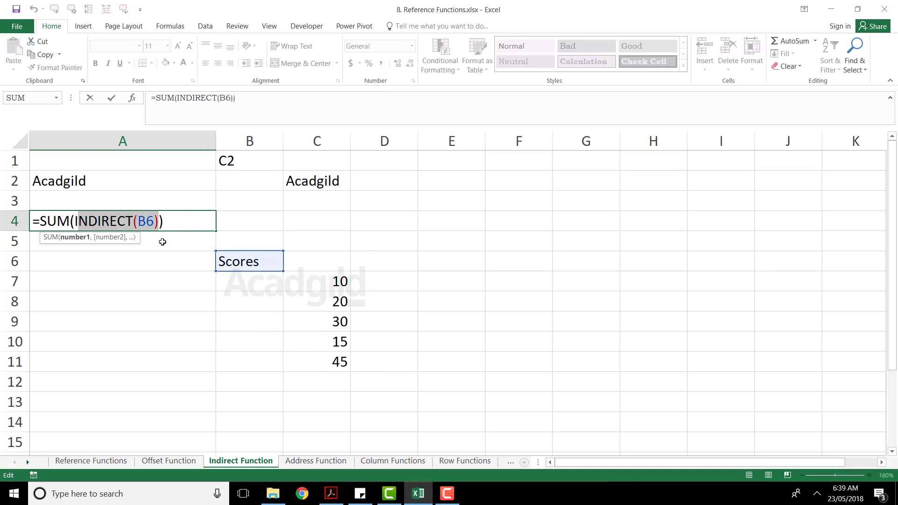
{"action": "key", "text": "Escape"}
Step: Draft =SUM(Scores) in cell A5, referring to the named range directly
{"action": "left_click", "coordinate": [124, 249]}
{"action": "type", "text": "=s"}
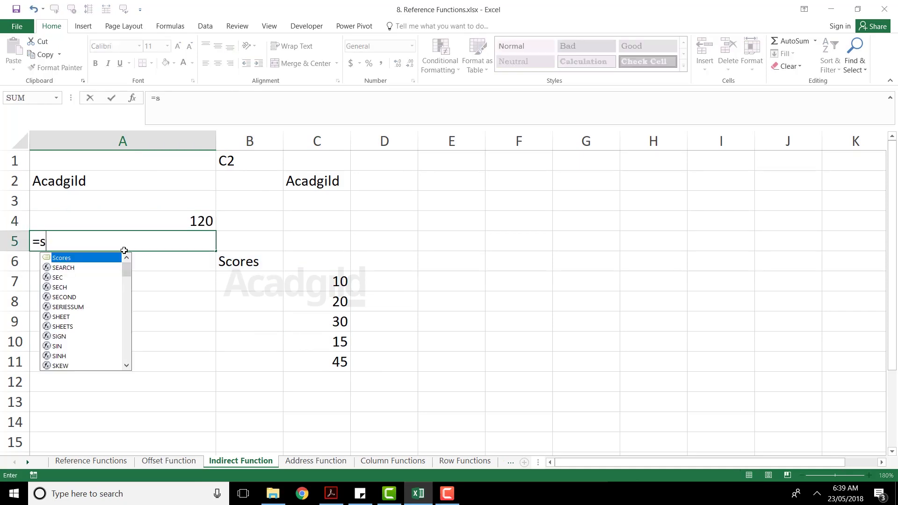
{"action": "type", "text": "um"}
{"action": "key", "text": "Tab"}
{"action": "type", "text": "score"}
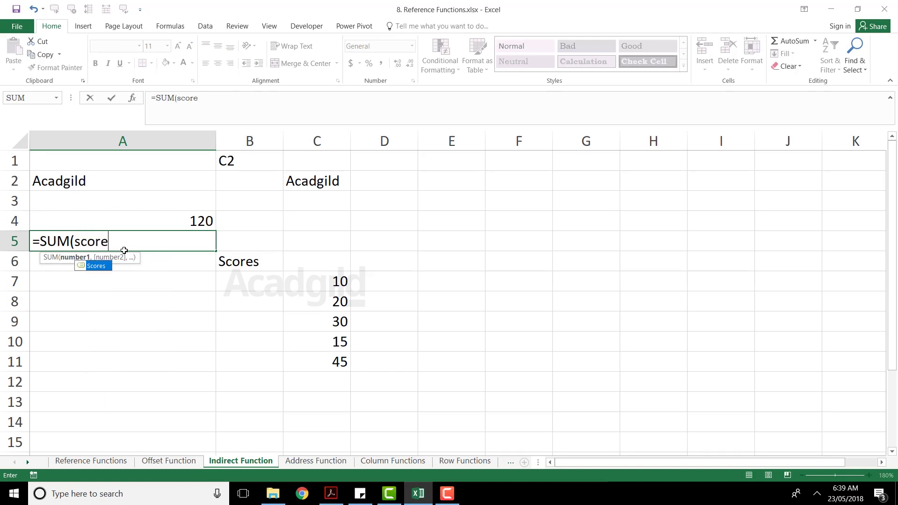
{"action": "key", "text": "Tab"}
{"action": "type", "text": ")"}
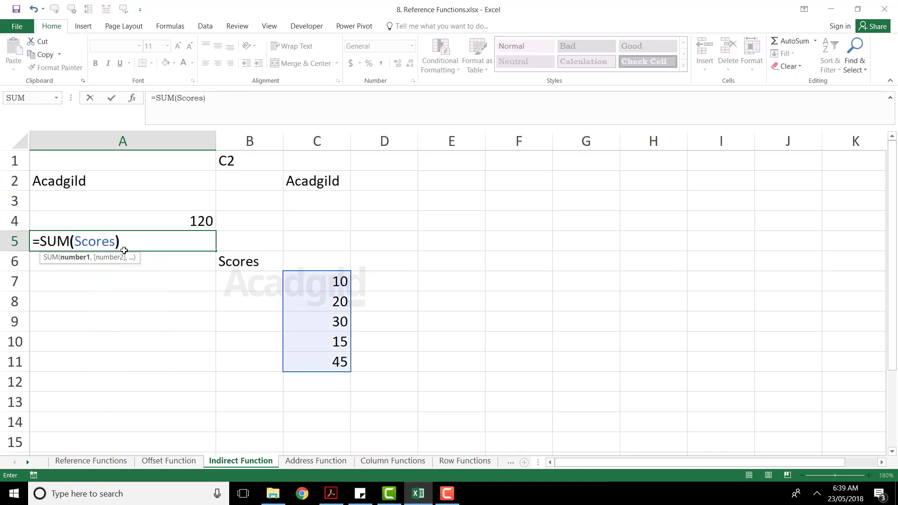
Step: Replace the Scores argument in the A5 formula with INDIRECT(B6) and complete it as =SUM(INDIRECT(B6))
{"action": "key", "text": "BackSpace"}
{"action": "key", "text": "BackSpace"}
{"action": "key", "text": "BackSpace"}
{"action": "key", "text": "BackSpace"}
{"action": "key", "text": "BackSpace"}
{"action": "key", "text": "BackSpace"}
{"action": "key", "text": "BackSpace"}
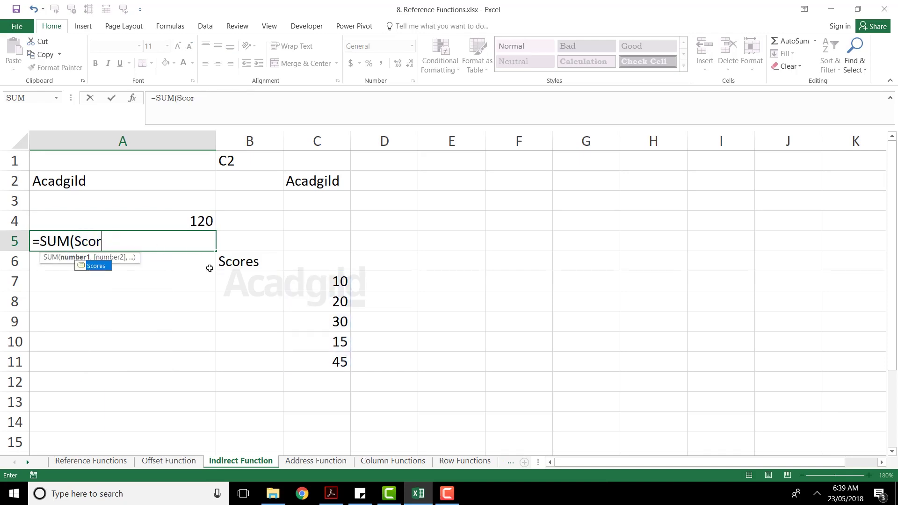
{"action": "type", "text": "indire"}
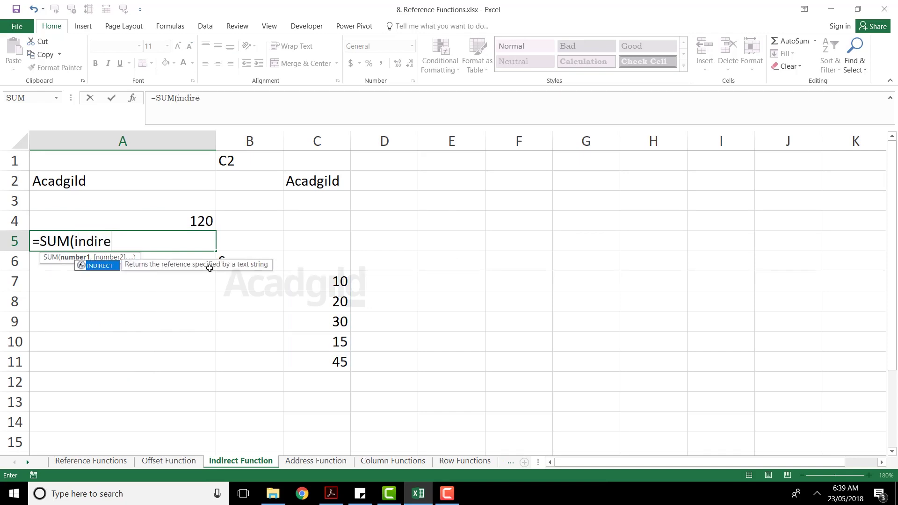
{"action": "key", "text": "Tab"}
{"action": "left_click", "coordinate": [261, 267]}
{"action": "type", "text": "))"}
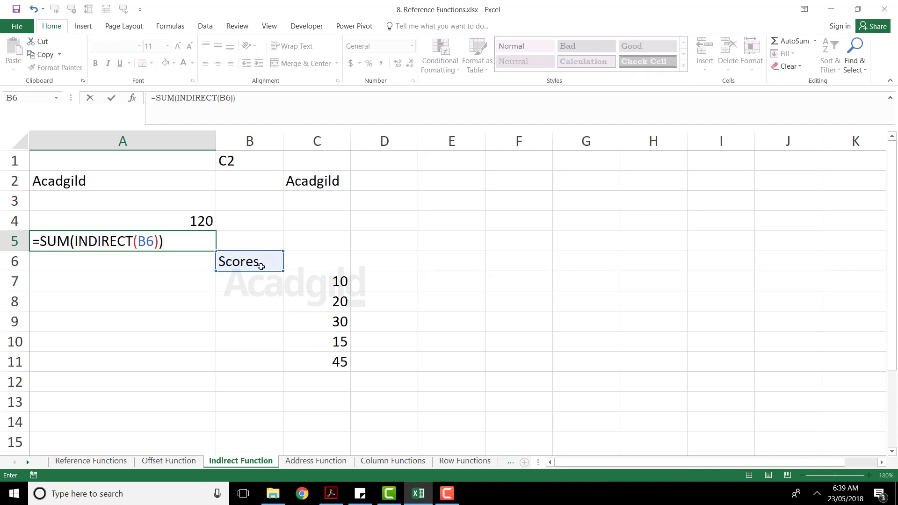
{"action": "key", "text": "Return"}
{"action": "left_click", "coordinate": [181, 242]}
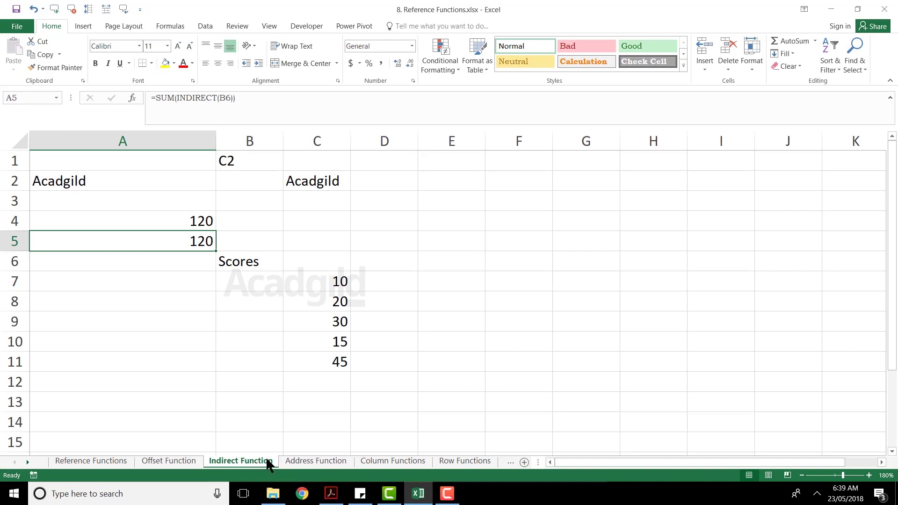
Step: Open the Address Function sheet and examine the Row, Column and Result columns of its table
{"action": "left_click", "coordinate": [309, 461]}
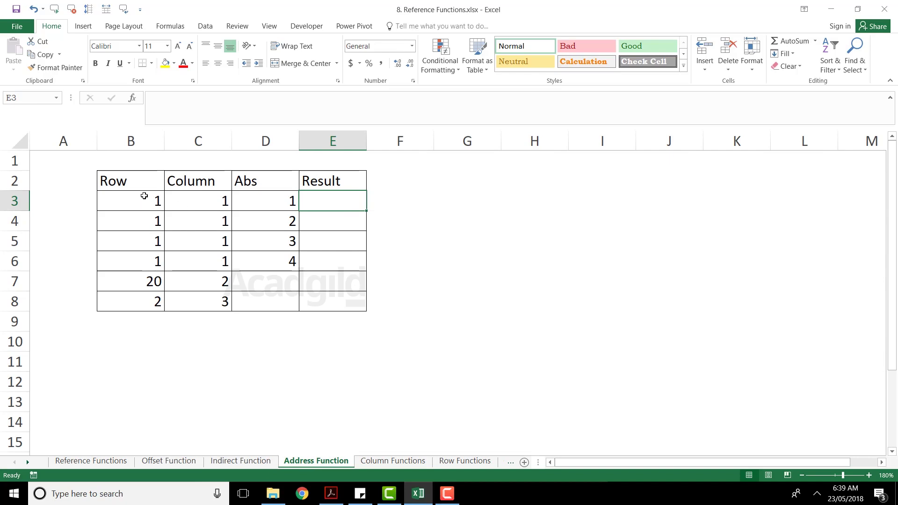
{"action": "left_click_drag", "start_coordinate": [144, 195], "coordinate": [140, 281]}
{"action": "left_click_drag", "start_coordinate": [194, 200], "coordinate": [198, 278]}
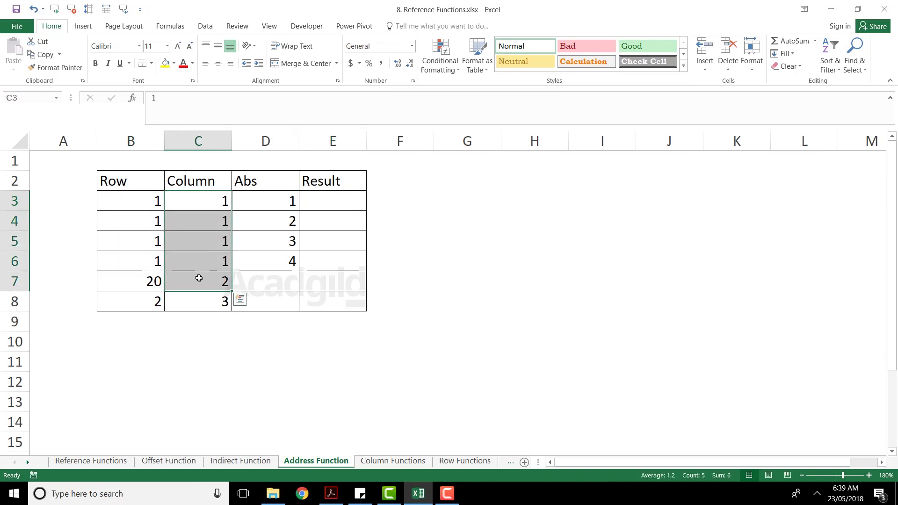
{"action": "left_click_drag", "start_coordinate": [327, 195], "coordinate": [337, 289]}
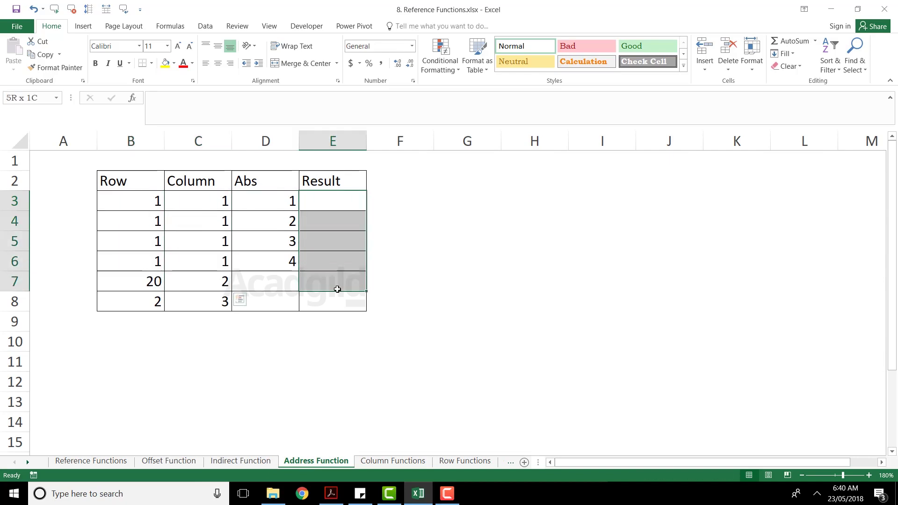
Step: Enter the sample cell addresses A1` in H4 and b2 in H7
{"action": "left_click", "coordinate": [502, 212]}
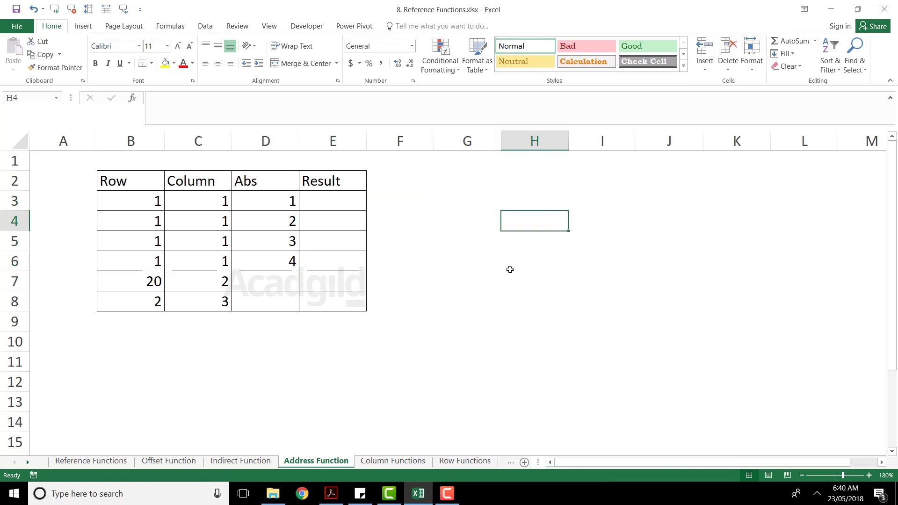
{"action": "type", "text": "A!"}
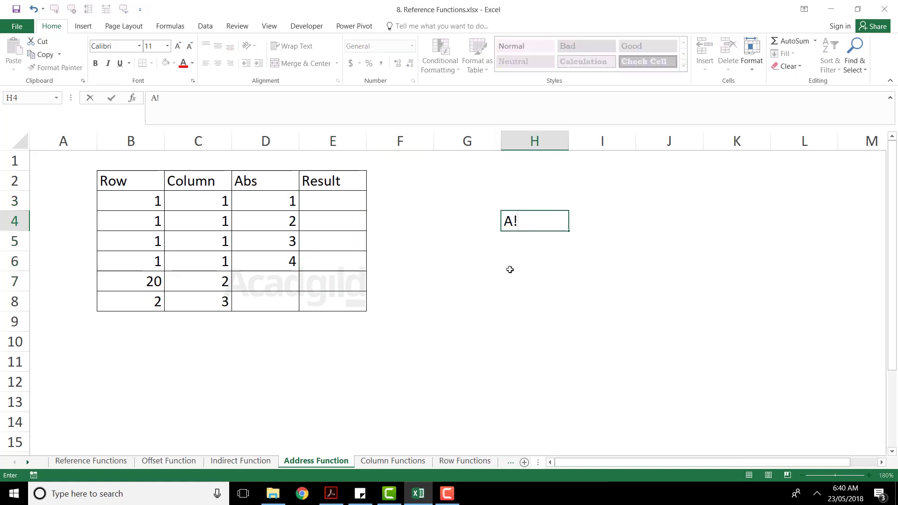
{"action": "key", "text": "BackSpace"}
{"action": "type", "text": "1`"}
{"action": "key", "text": "Return"}
{"action": "key", "text": "Up"}
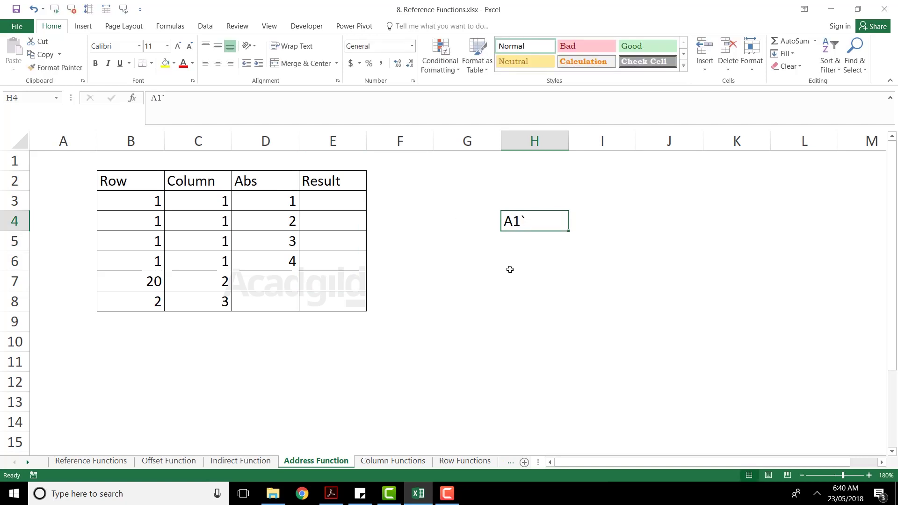
{"action": "key", "text": "Down"}
{"action": "key", "text": "Down"}
{"action": "key", "text": "Down"}
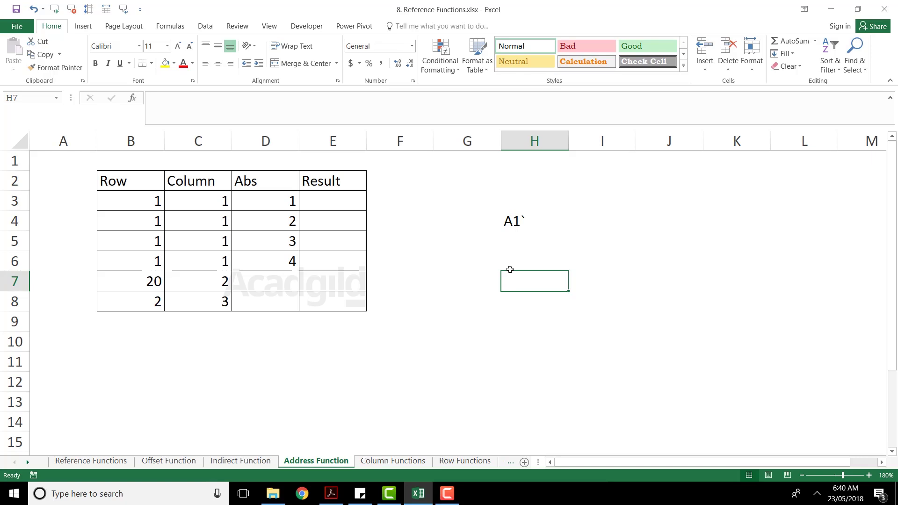
{"action": "type", "text": "b2"}
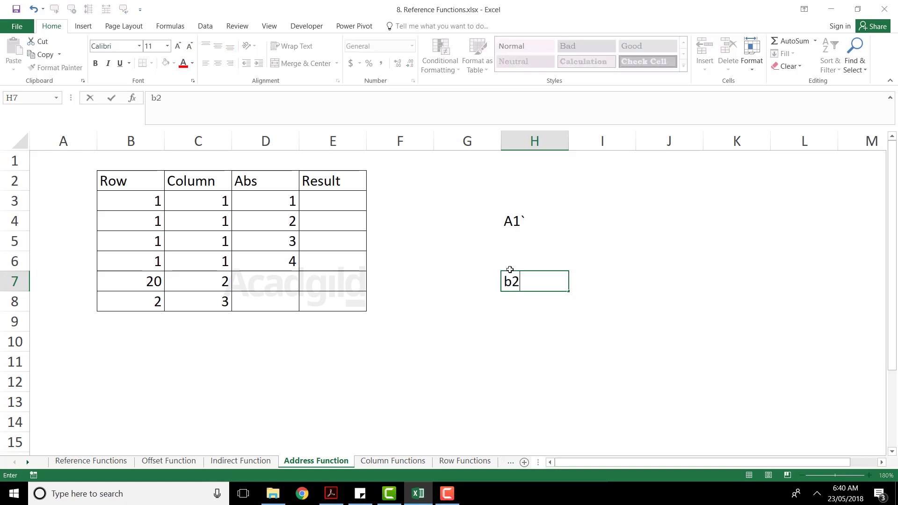
{"action": "key", "text": "Return"}
Step: Clear the sample addresses from cells H4:H7
{"action": "key", "text": "Up"}
{"action": "key", "text": "Up"}
{"action": "key", "text": "Up"}
{"action": "key", "text": "Up"}
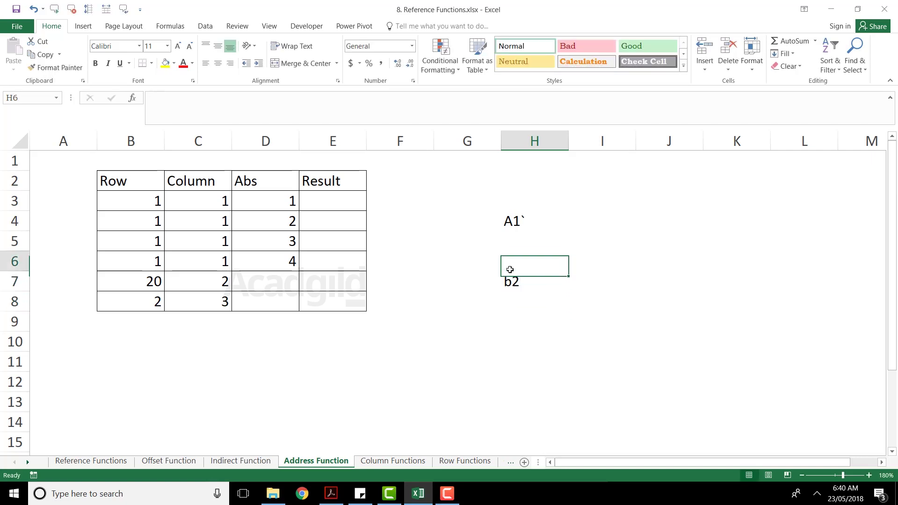
{"action": "key", "text": "shift+Down"}
{"action": "key", "text": "shift+Down"}
{"action": "key", "text": "shift+Down"}
{"action": "key", "text": "Delete"}
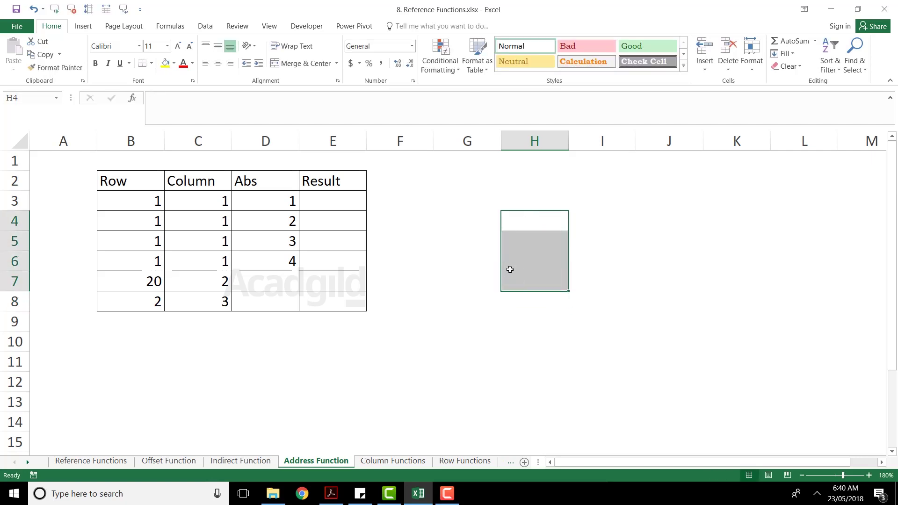
Step: Enter =ADDRESS(B3,C3) in cell E3 to build a cell address from the row and column numbers
{"action": "key", "text": "Left"}
{"action": "key", "text": "Up"}
{"action": "key", "text": "Left"}
{"action": "key", "text": "Left"}
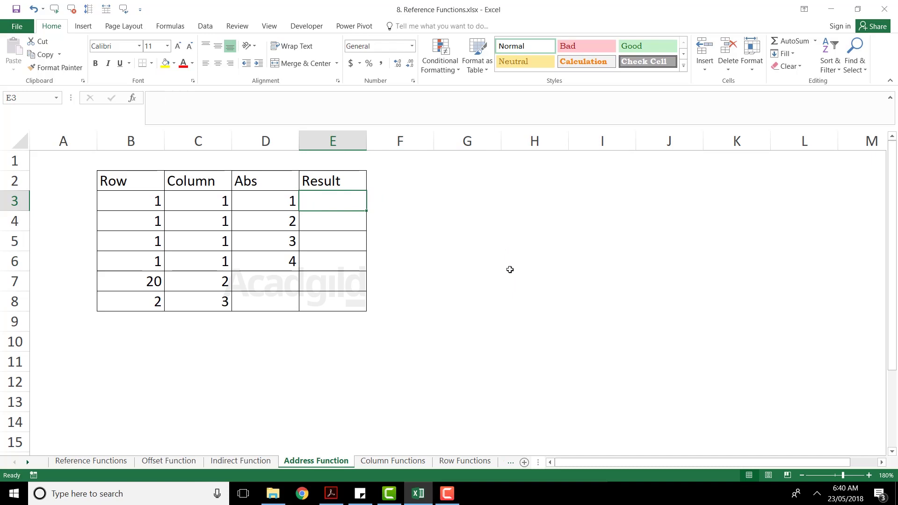
{"action": "type", "text": "=add"}
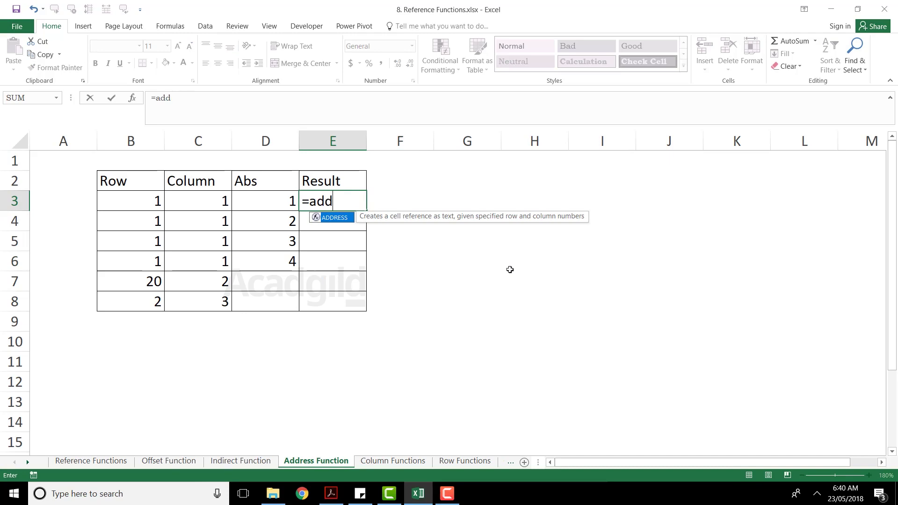
{"action": "key", "text": "Tab"}
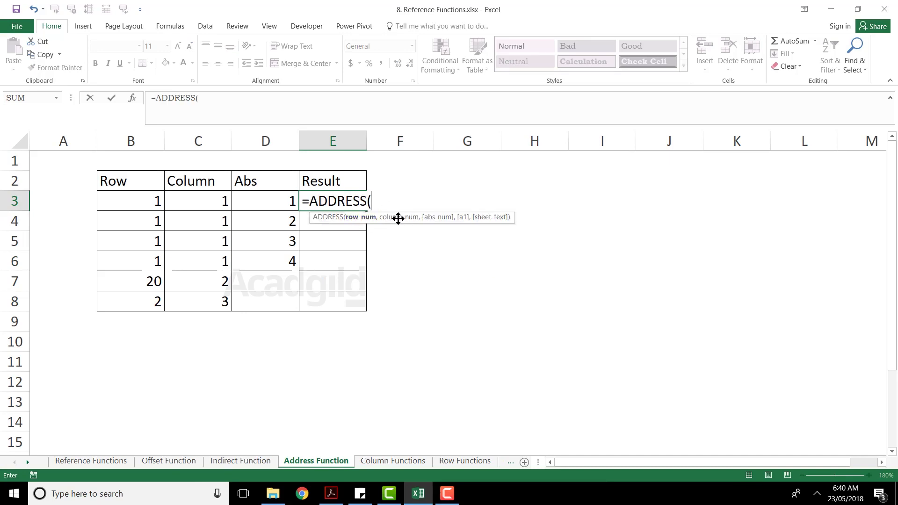
{"action": "left_click", "coordinate": [148, 196]}
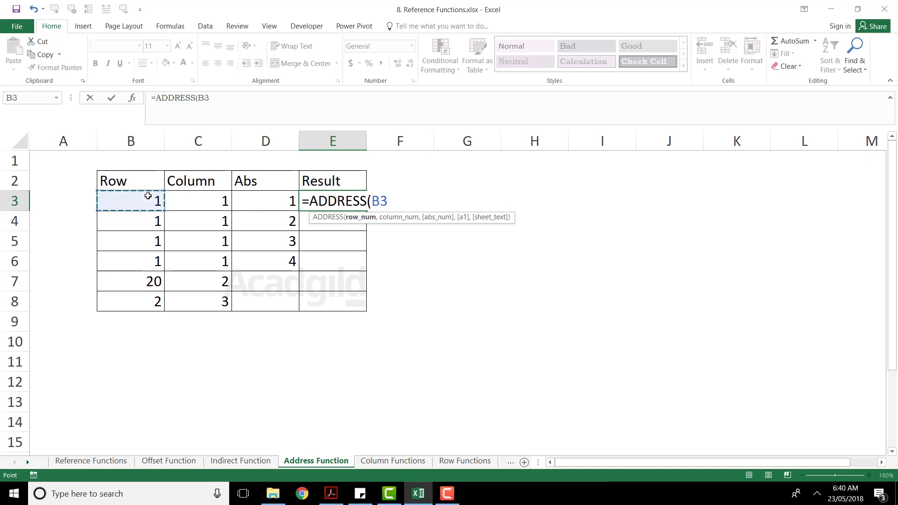
{"action": "type", "text": ","}
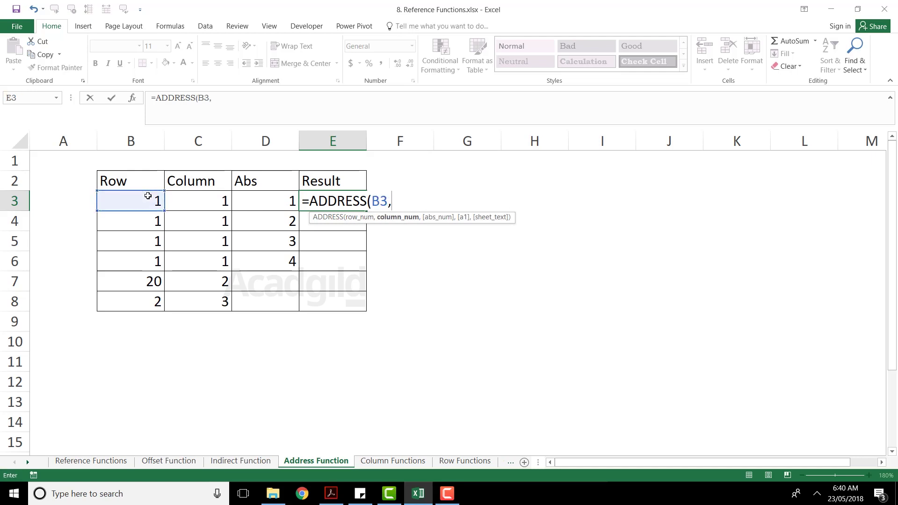
{"action": "left_click", "coordinate": [222, 209]}
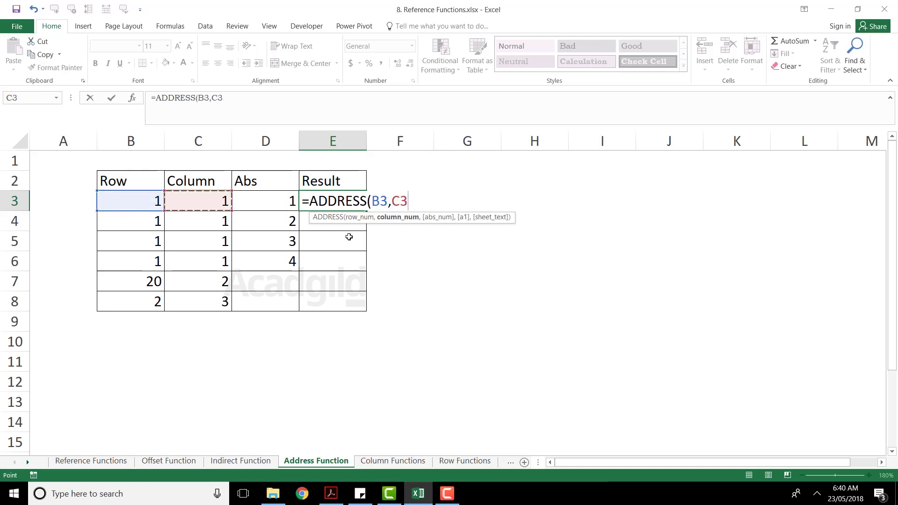
{"action": "type", "text": ")"}
{"action": "key", "text": "Return"}
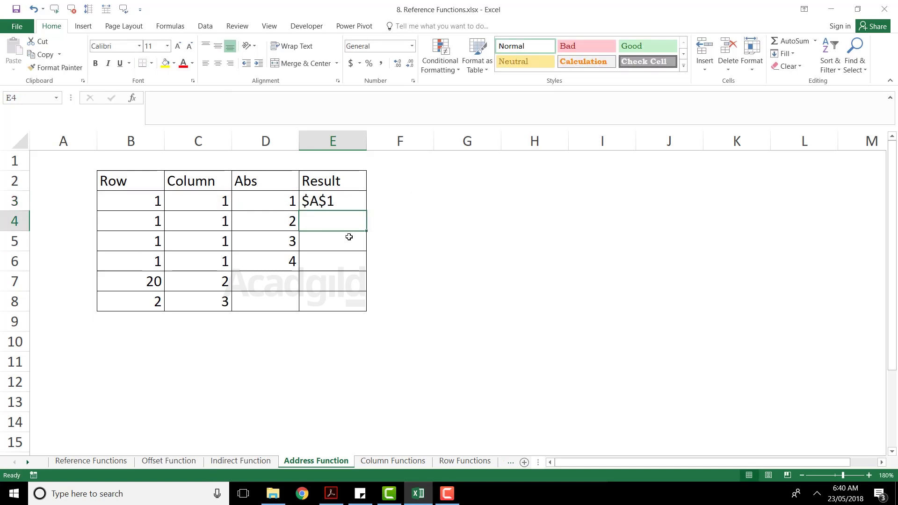
Step: Fill the ADDRESS formula from E3 down through E8
{"action": "key", "text": "Up"}
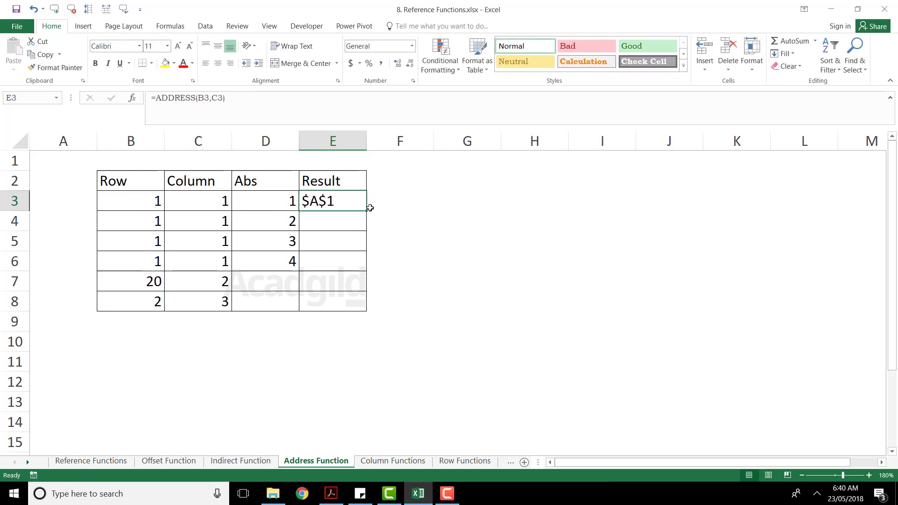
{"action": "left_click_drag", "start_coordinate": [367, 213], "coordinate": [367, 212]}
{"action": "left_click_drag", "start_coordinate": [365, 243], "coordinate": [363, 302]}
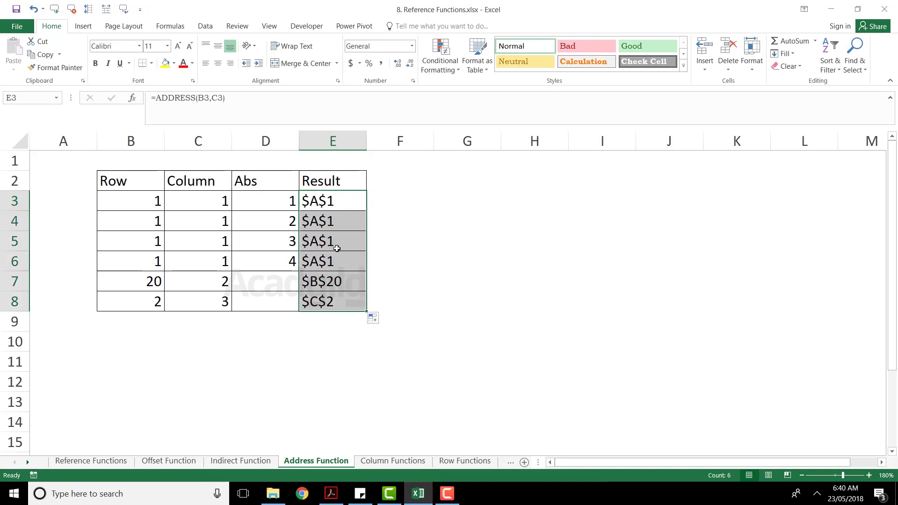
Step: Compare the address in E7 with its row and column numbers in B7 and C7, and review the results in E3:E8
{"action": "left_click", "coordinate": [322, 283]}
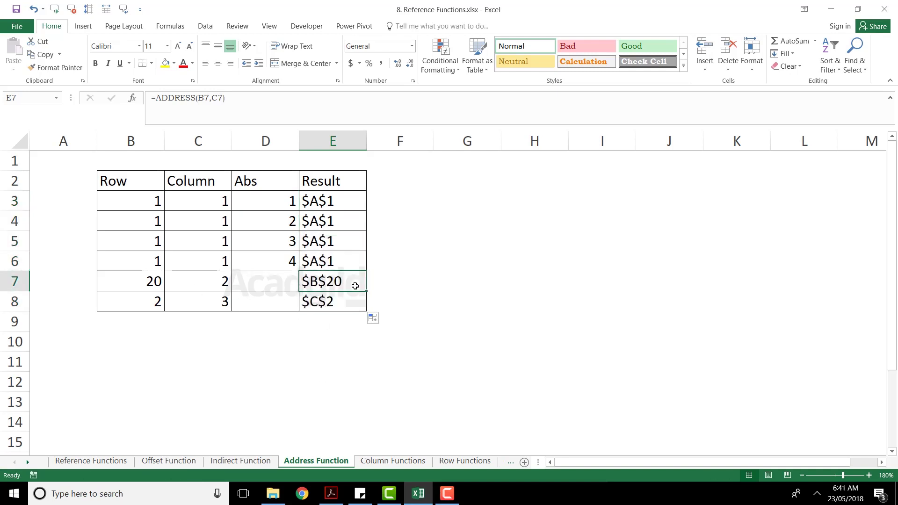
{"action": "left_click", "coordinate": [149, 280]}
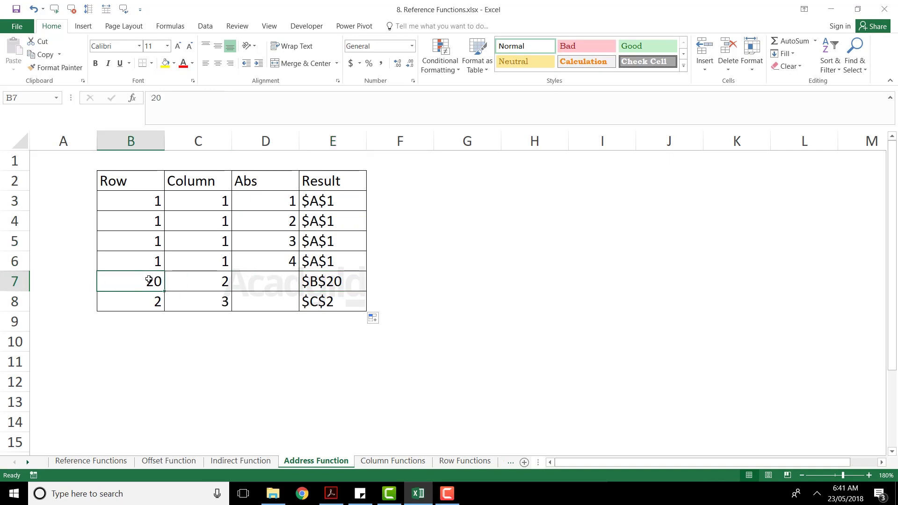
{"action": "left_click", "coordinate": [216, 280]}
{"action": "left_click", "coordinate": [326, 282]}
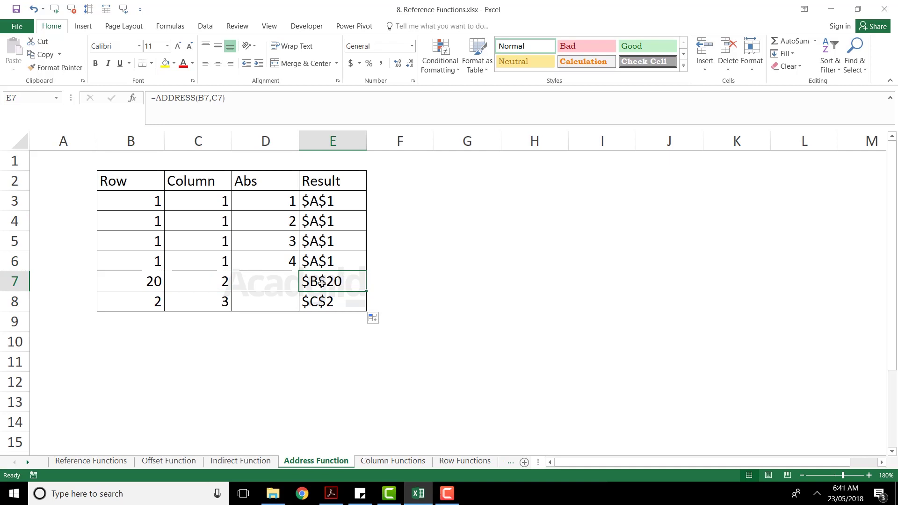
{"action": "left_click_drag", "start_coordinate": [323, 195], "coordinate": [323, 302]}
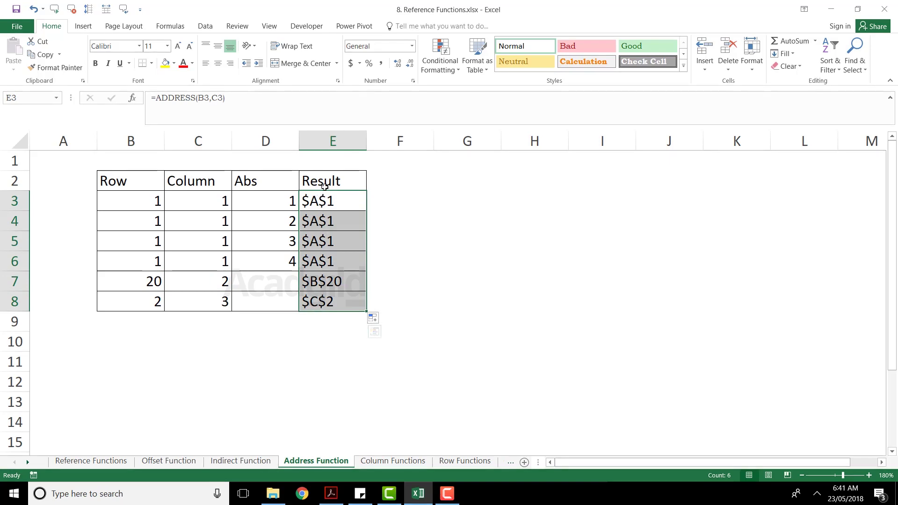
{"action": "left_click", "coordinate": [389, 200]}
Step: Insert a blank column between the Abs column and the existing Result column
{"action": "left_click", "coordinate": [333, 141]}
{"action": "right_click", "coordinate": [335, 142]}
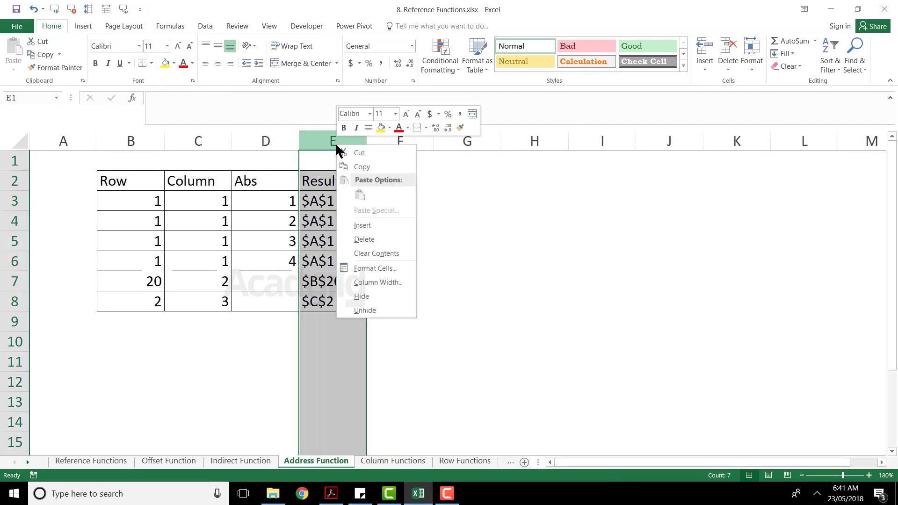
{"action": "left_click", "coordinate": [364, 226]}
{"action": "left_click", "coordinate": [333, 199]}
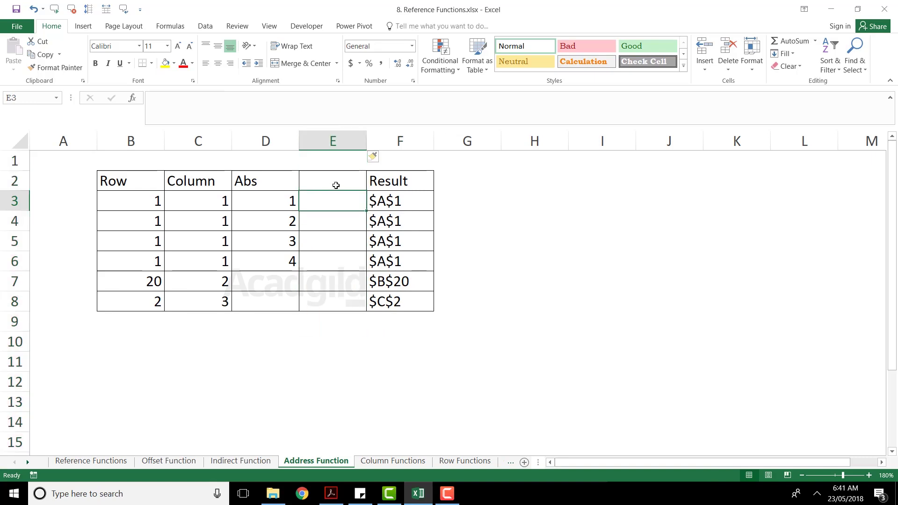
Step: Enter the header Result in E2 and widen column E to about two and a half times its width
{"action": "left_click", "coordinate": [335, 185]}
{"action": "type", "text": "REsu"}
{"action": "key", "text": "BackSpace"}
{"action": "key", "text": "BackSpace"}
{"action": "key", "text": "BackSpace"}
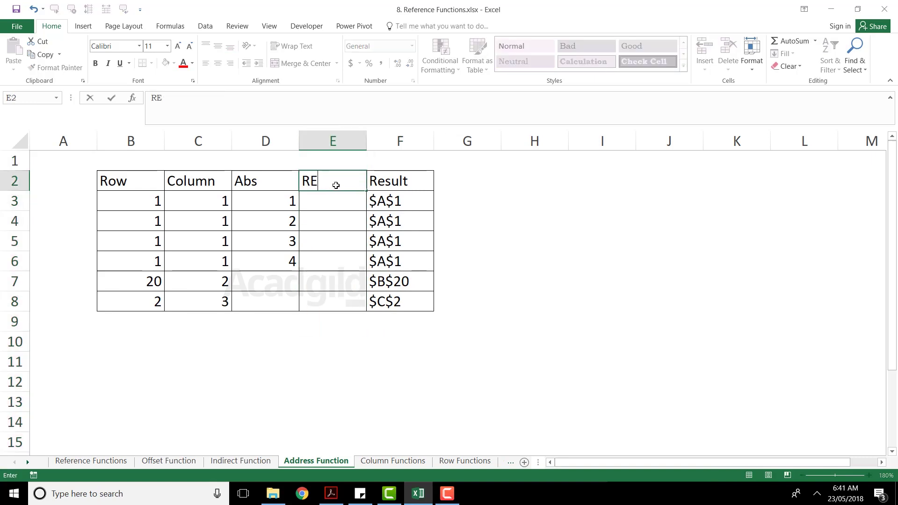
{"action": "type", "text": "esult"}
{"action": "key", "text": "Return"}
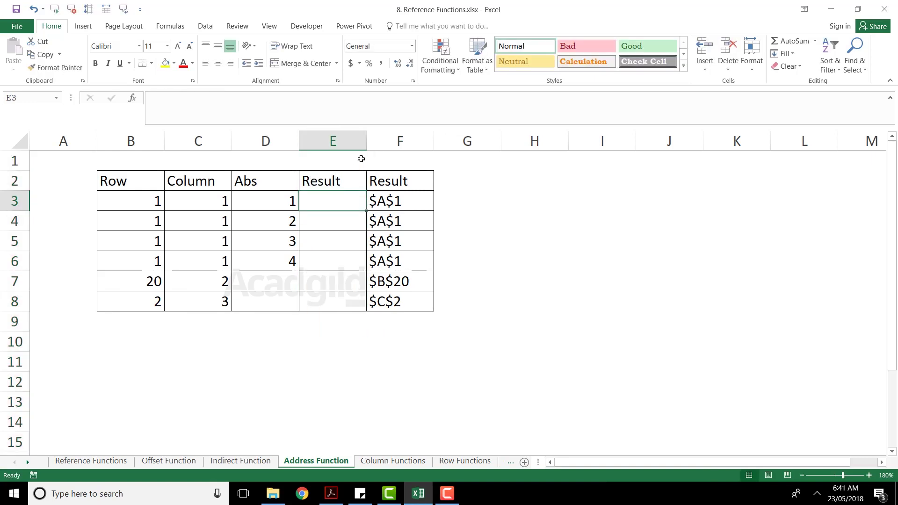
{"action": "left_click_drag", "start_coordinate": [368, 145], "coordinate": [464, 154]}
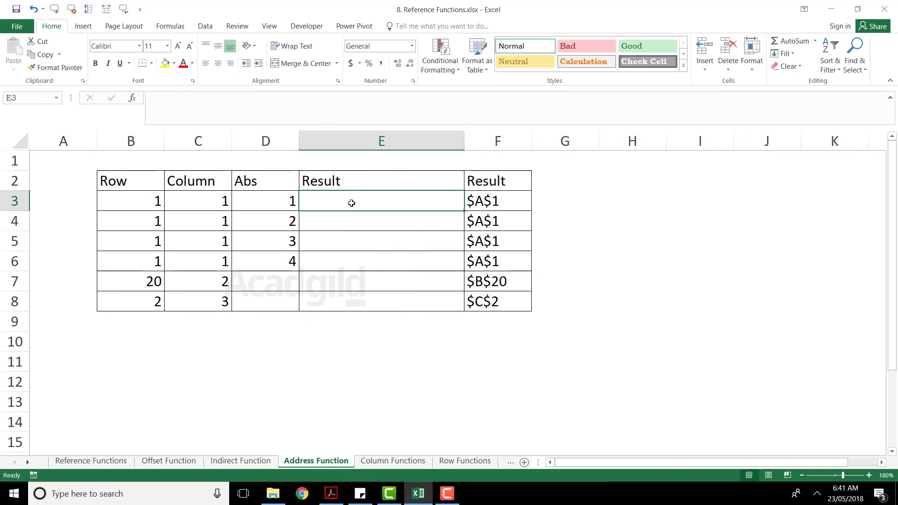
Step: Enter =ADDRESS(B3,C3,D3) in cell E3, taking the reference type from the Abs column
{"action": "type", "text": "="}
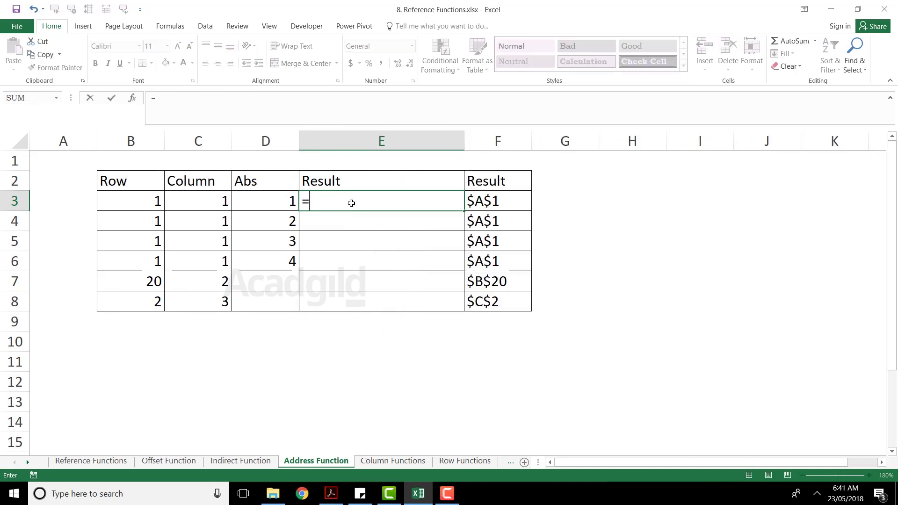
{"action": "type", "text": "add"}
{"action": "key", "text": "Tab"}
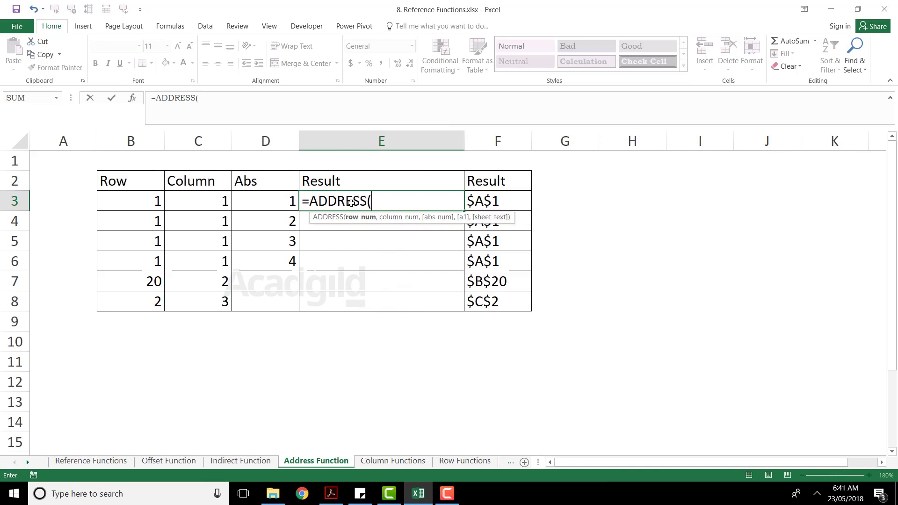
{"action": "left_click", "coordinate": [130, 201]}
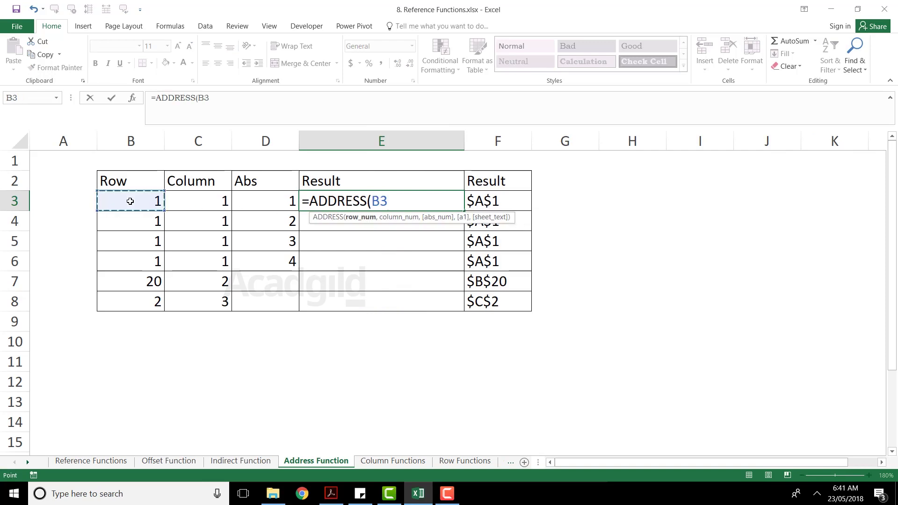
{"action": "type", "text": ","}
{"action": "left_click", "coordinate": [198, 202]}
{"action": "type", "text": ","}
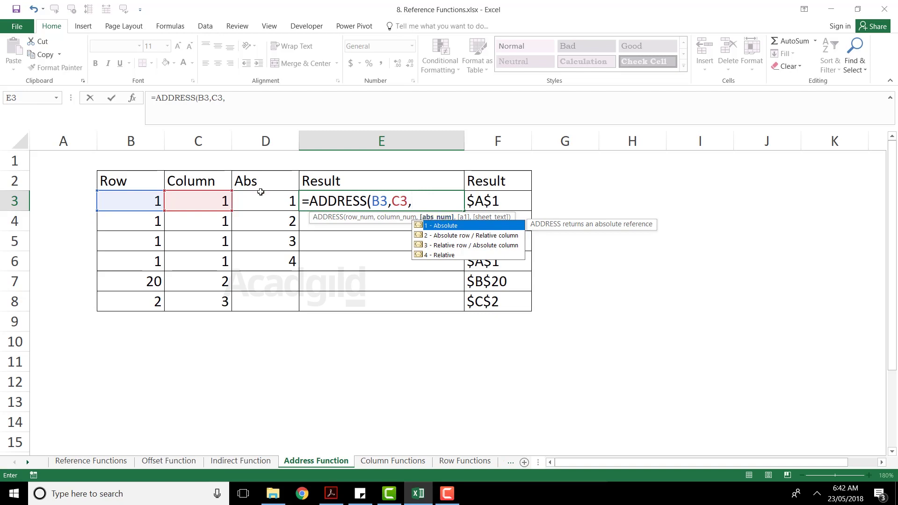
{"action": "left_click", "coordinate": [259, 202]}
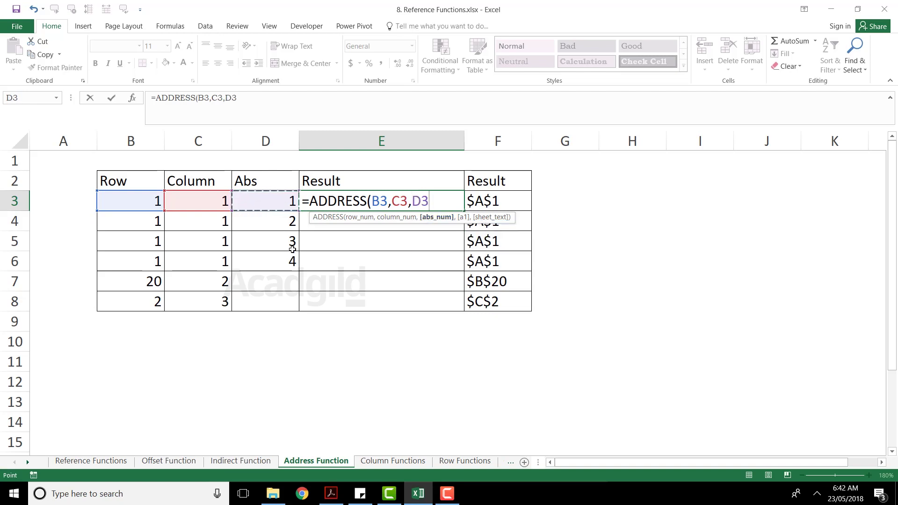
{"action": "type", "text": ")"}
{"action": "key", "text": "ctrl+Return"}
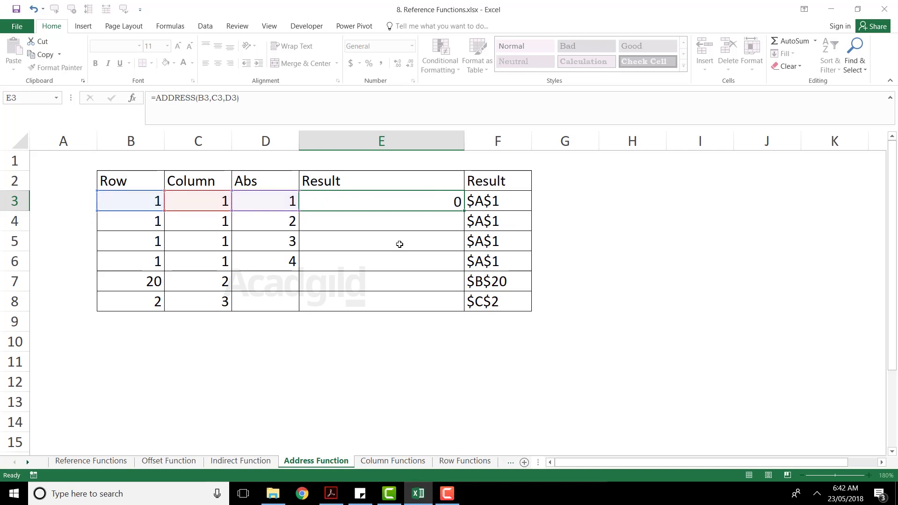
Step: Fill the three-argument ADDRESS formula from E3 down through E6
{"action": "left_click", "coordinate": [264, 199]}
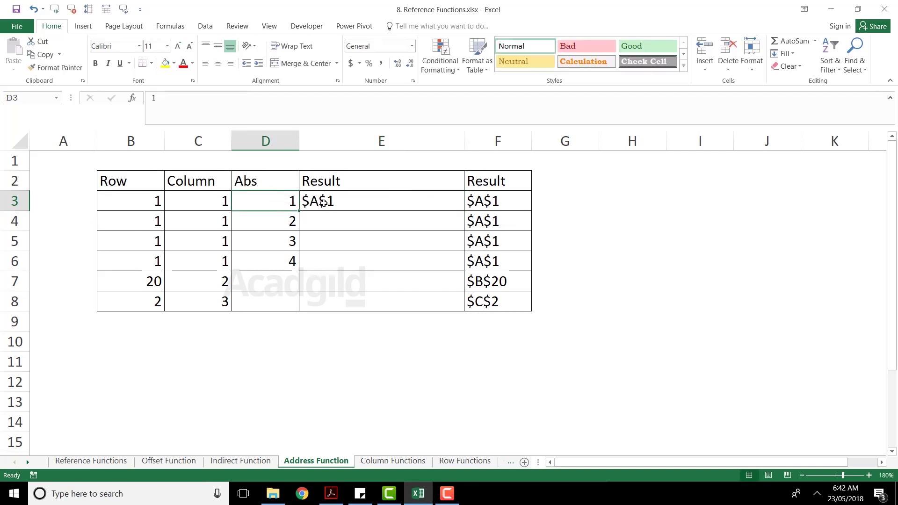
{"action": "left_click", "coordinate": [449, 205]}
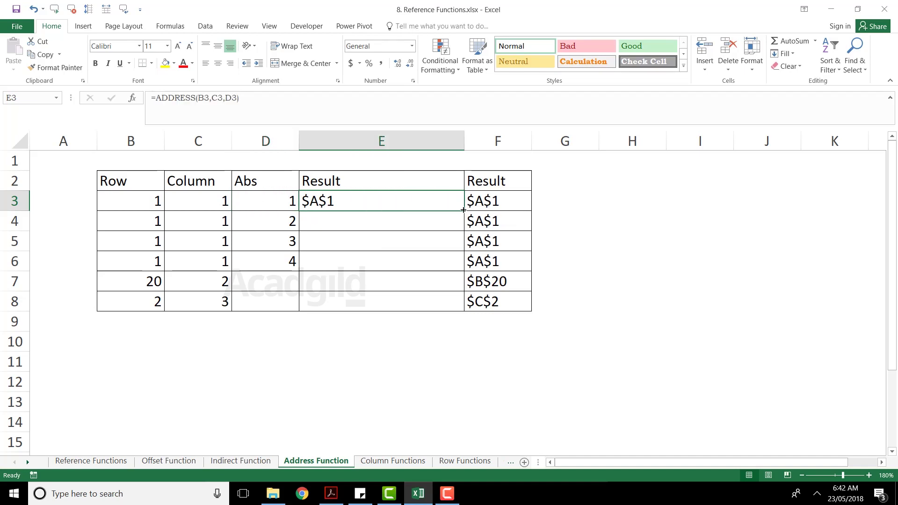
{"action": "left_click_drag", "start_coordinate": [463, 210], "coordinate": [464, 271]}
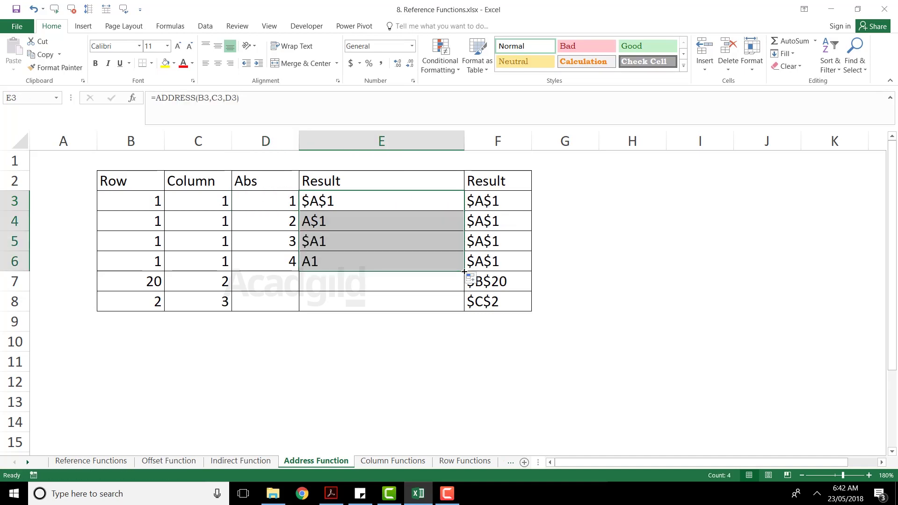
Step: Check the Abs values in D4 and D6 against their results and inspect the abs_num argument of the E6 formula
{"action": "left_click", "coordinate": [315, 217]}
{"action": "left_click", "coordinate": [277, 225]}
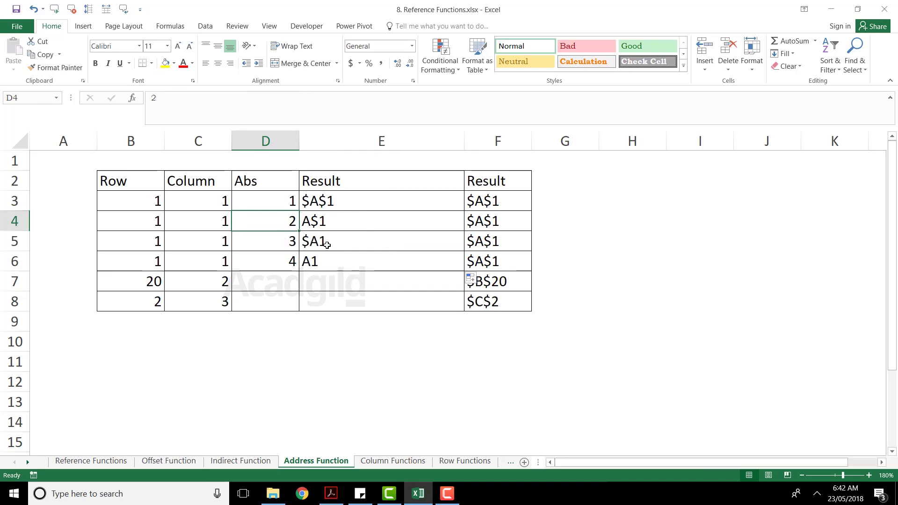
{"action": "left_click", "coordinate": [255, 260]}
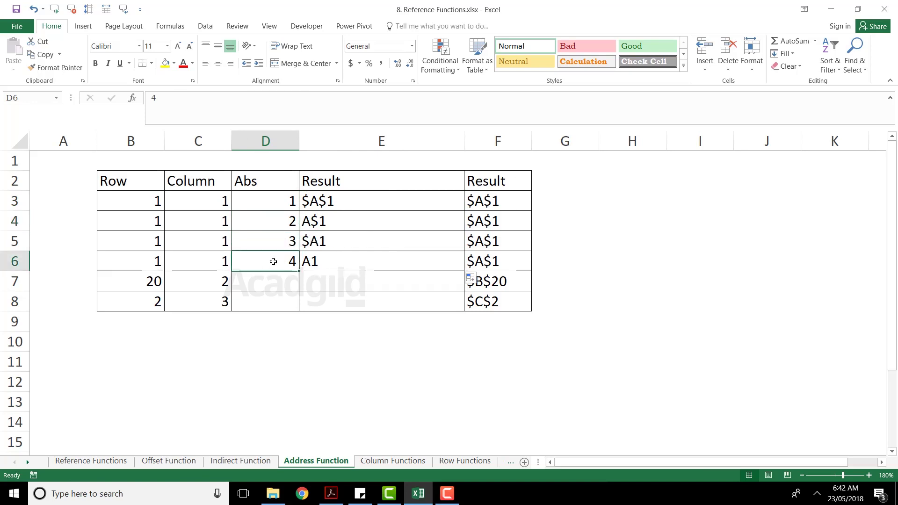
{"action": "left_click", "coordinate": [381, 261]}
{"action": "double_click", "coordinate": [327, 261]}
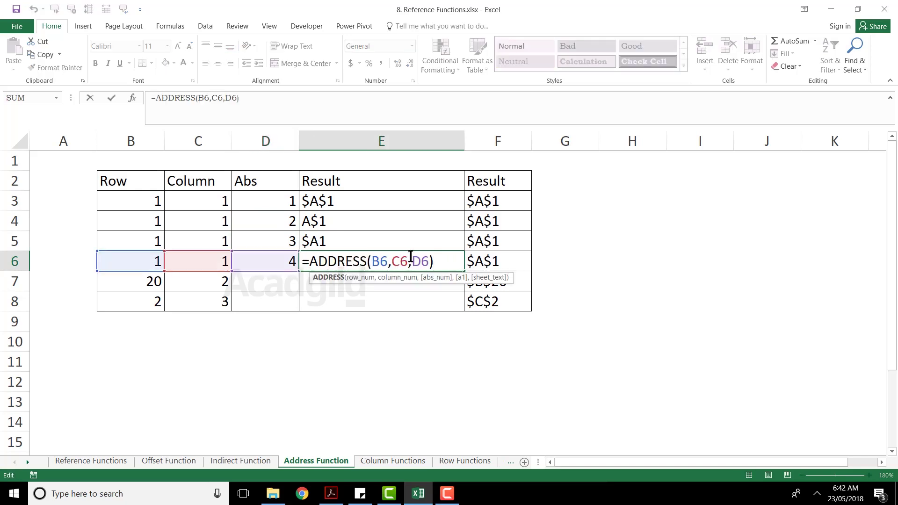
{"action": "left_click", "coordinate": [426, 263]}
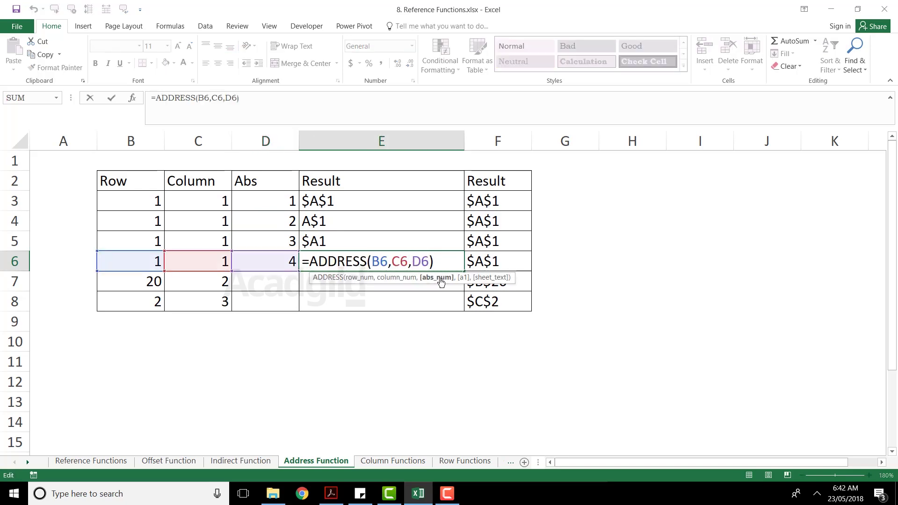
{"action": "key", "text": "Return"}
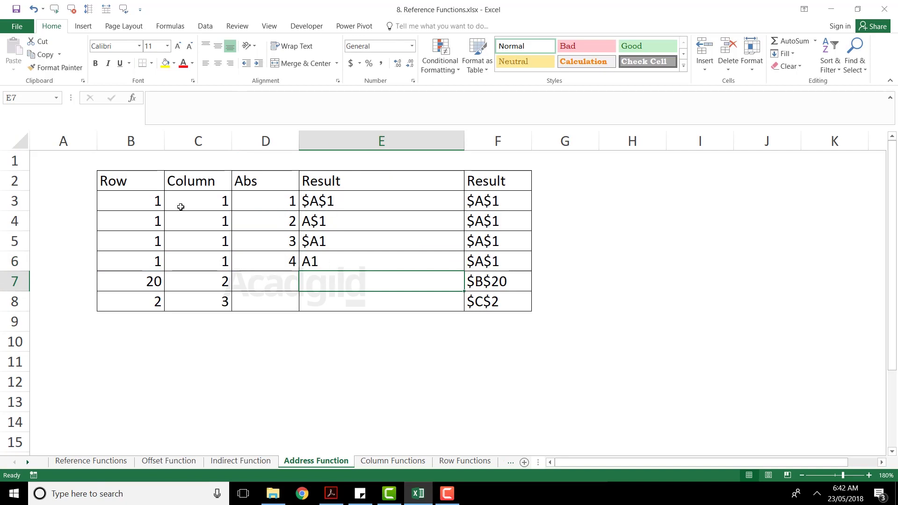
Step: Review the Row, Column and Abs inputs alongside the new results in E3:E6, including the formula in E4
{"action": "left_click_drag", "start_coordinate": [140, 199], "coordinate": [140, 302]}
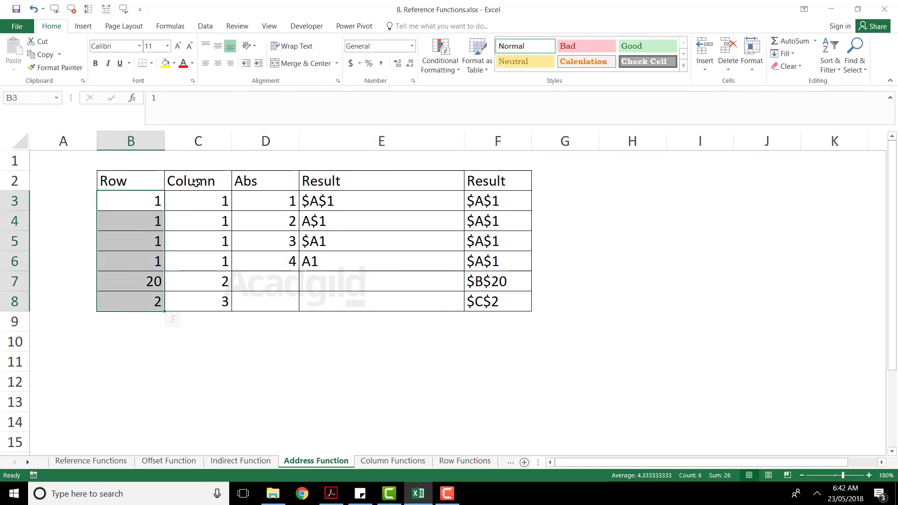
{"action": "left_click_drag", "start_coordinate": [196, 200], "coordinate": [195, 298]}
{"action": "left_click_drag", "start_coordinate": [260, 202], "coordinate": [266, 264]}
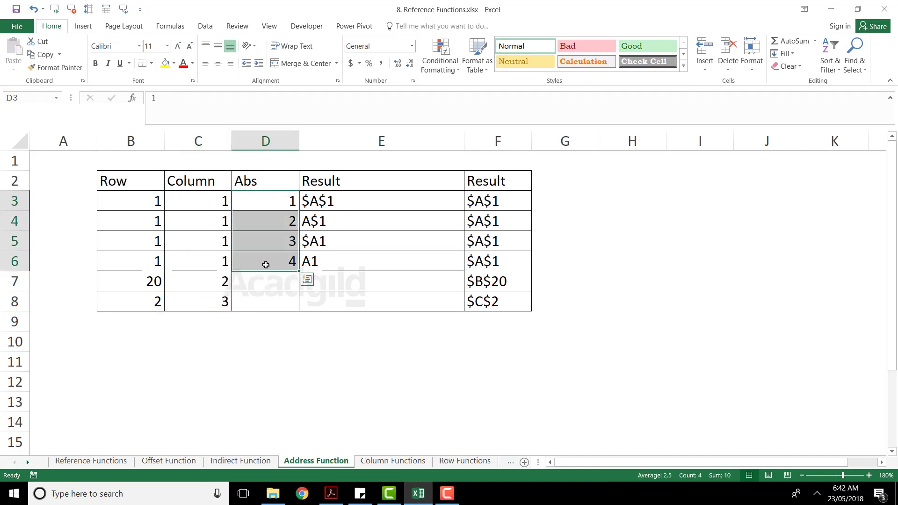
{"action": "left_click_drag", "start_coordinate": [349, 198], "coordinate": [348, 268]}
{"action": "left_click", "coordinate": [339, 226]}
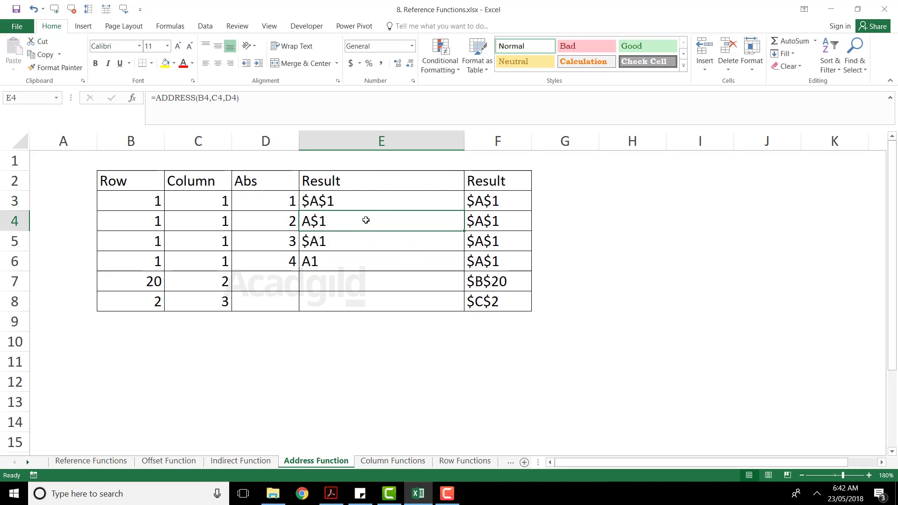
Step: Switch to the Column Functions sheet and widen column A to fit its labels
{"action": "left_click_drag", "start_coordinate": [343, 202], "coordinate": [336, 253]}
{"action": "left_click", "coordinate": [397, 342]}
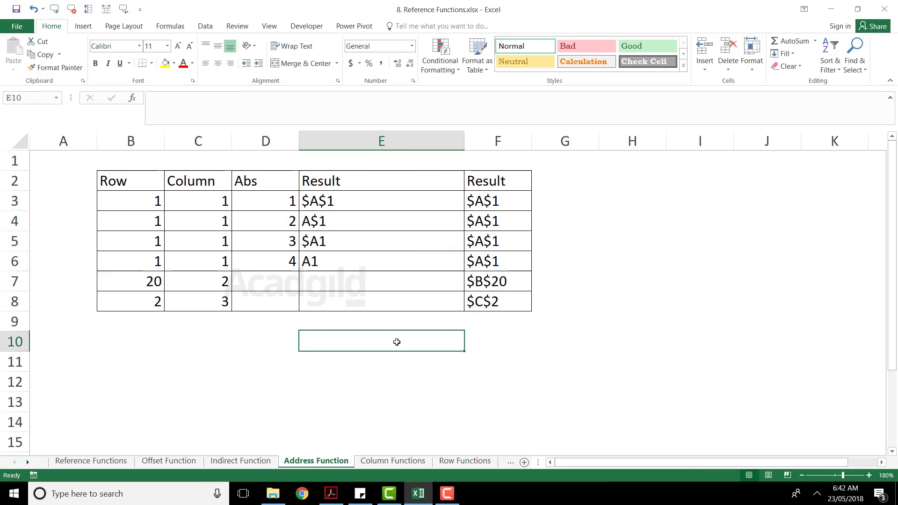
{"action": "left_click", "coordinate": [403, 464]}
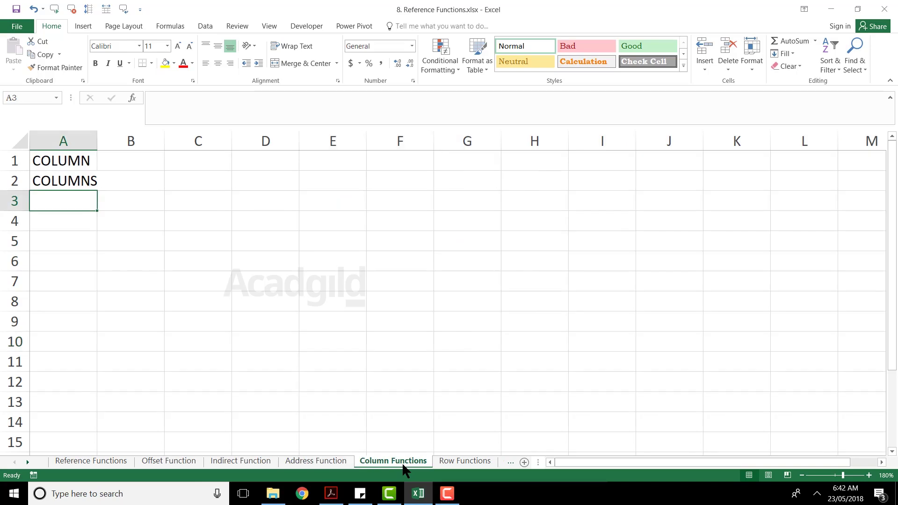
{"action": "left_click_drag", "start_coordinate": [96, 150], "coordinate": [114, 150]}
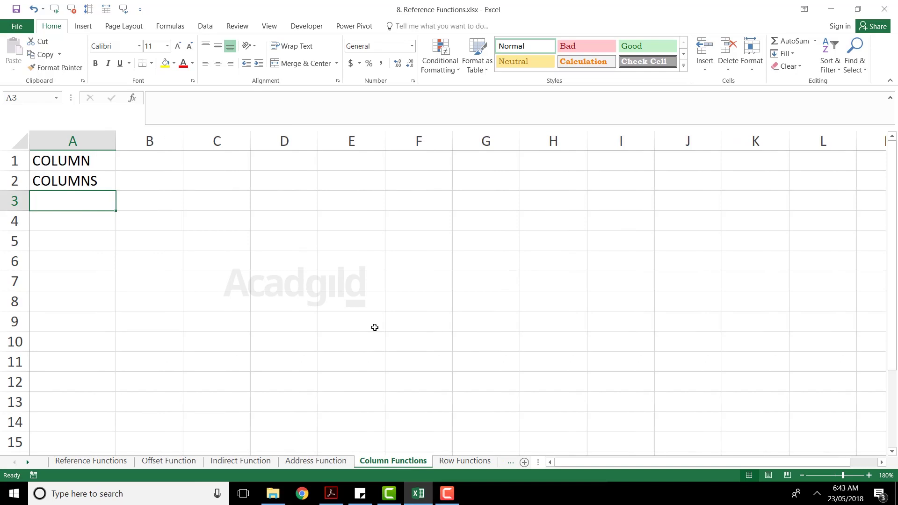
Step: Enter =COLUMN() without a reference in cell D1 and reselect the cell
{"action": "left_click", "coordinate": [283, 162]}
{"action": "type", "text": "=colun"}
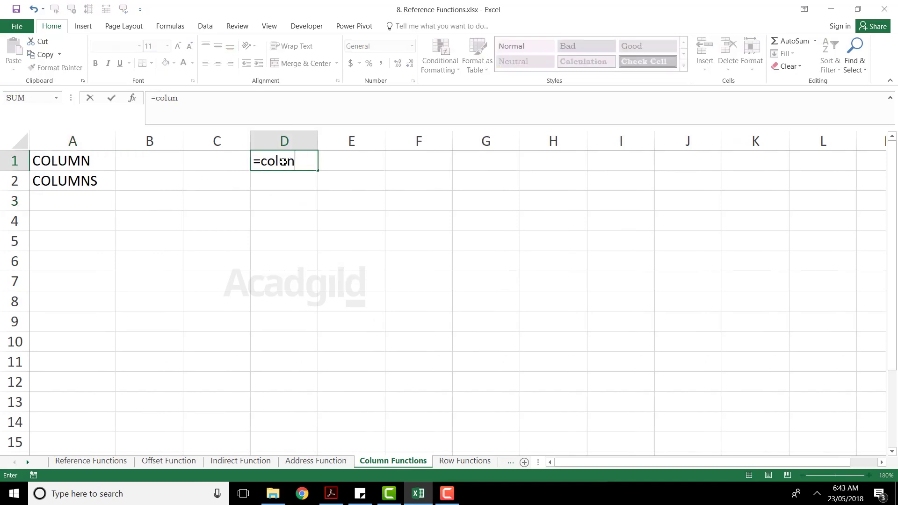
{"action": "key", "text": "BackSpace"}
{"action": "type", "text": "m"}
{"action": "key", "text": "Tab"}
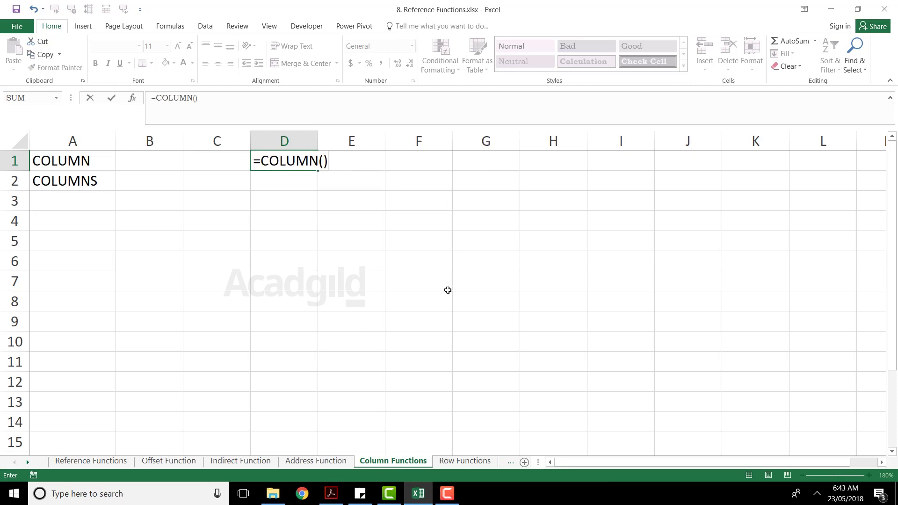
{"action": "key", "text": "Return"}
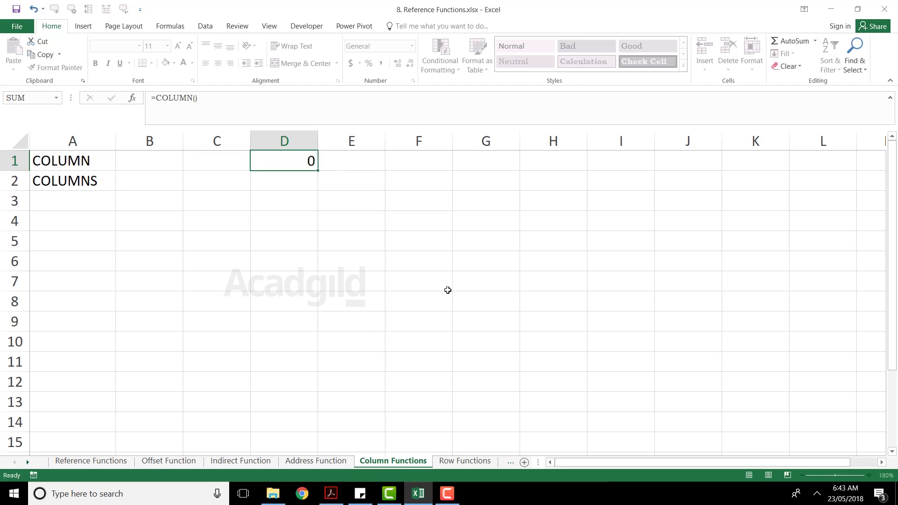
{"action": "key", "text": "Up"}
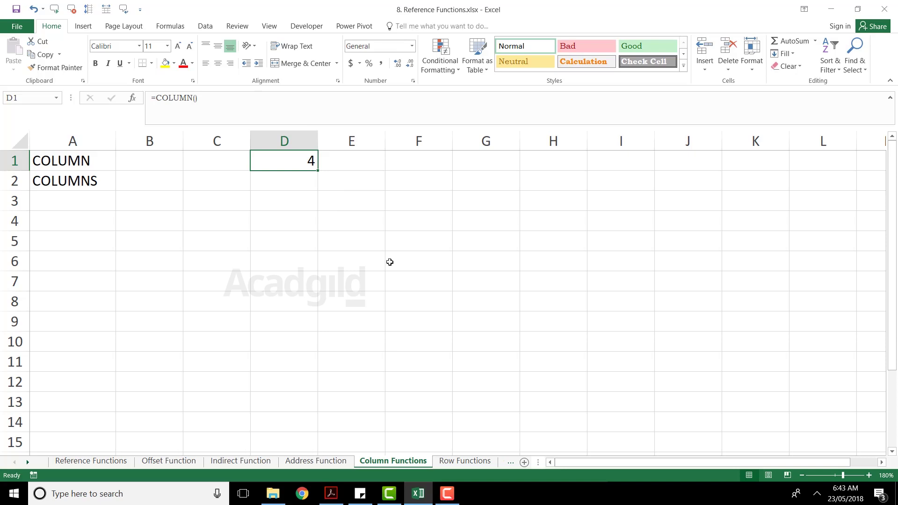
Step: Enter =COLUMN() without a reference in cell G4 and reselect the cell
{"action": "left_click", "coordinate": [472, 223]}
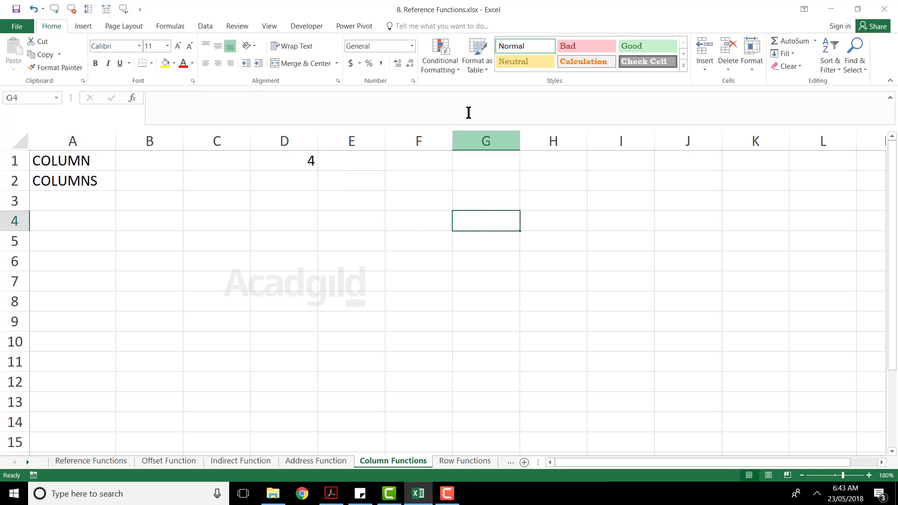
{"action": "type", "text": "=co"}
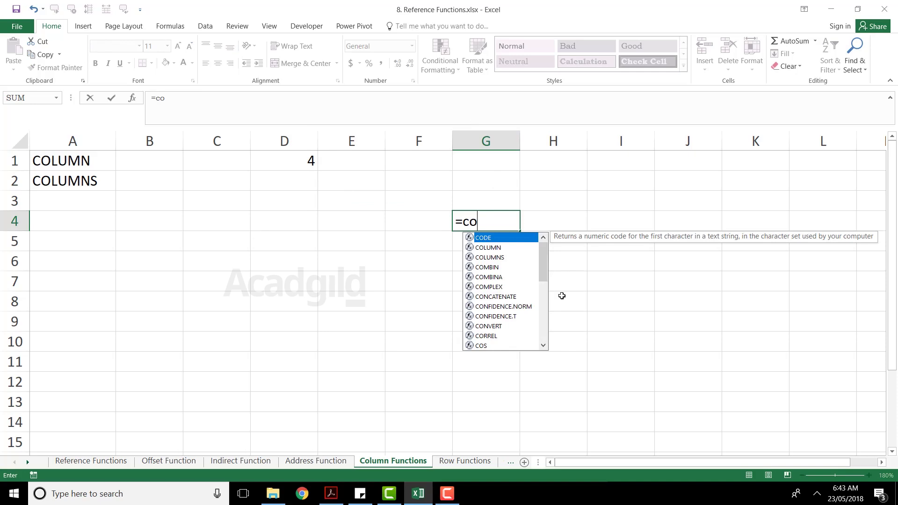
{"action": "type", "text": "lum"}
{"action": "key", "text": "Tab"}
{"action": "type", "text": ")"}
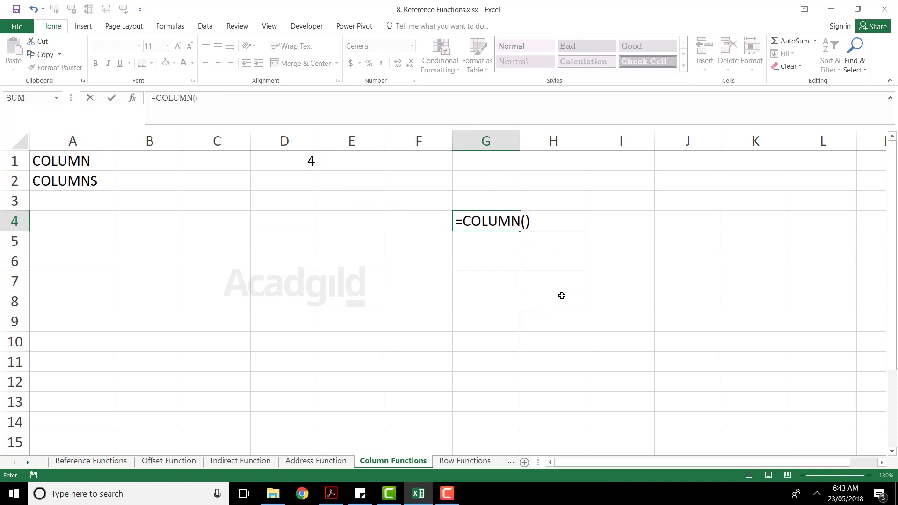
{"action": "key", "text": "Return"}
{"action": "key", "text": "Up"}
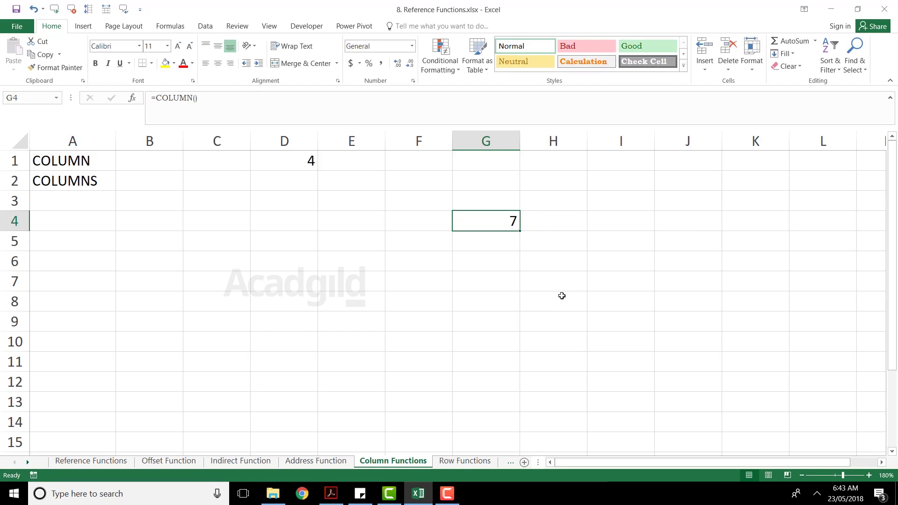
Step: Enter =COLUMN(C5) in cell B4 and inspect the reference used by the formula
{"action": "key", "text": "Left"}
{"action": "key", "text": "Left"}
{"action": "key", "text": "Left"}
{"action": "key", "text": "Down"}
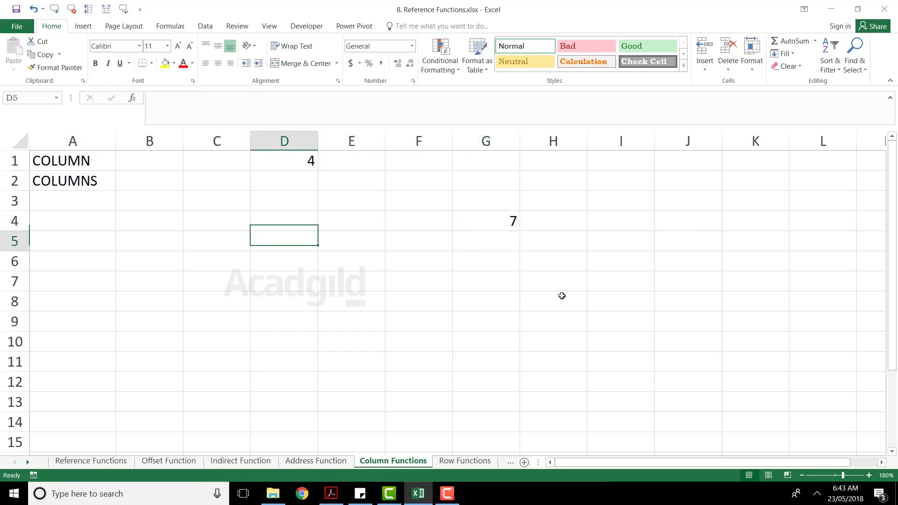
{"action": "key", "text": "Left"}
{"action": "key", "text": "Down"}
{"action": "key", "text": "Up"}
{"action": "key", "text": "Up"}
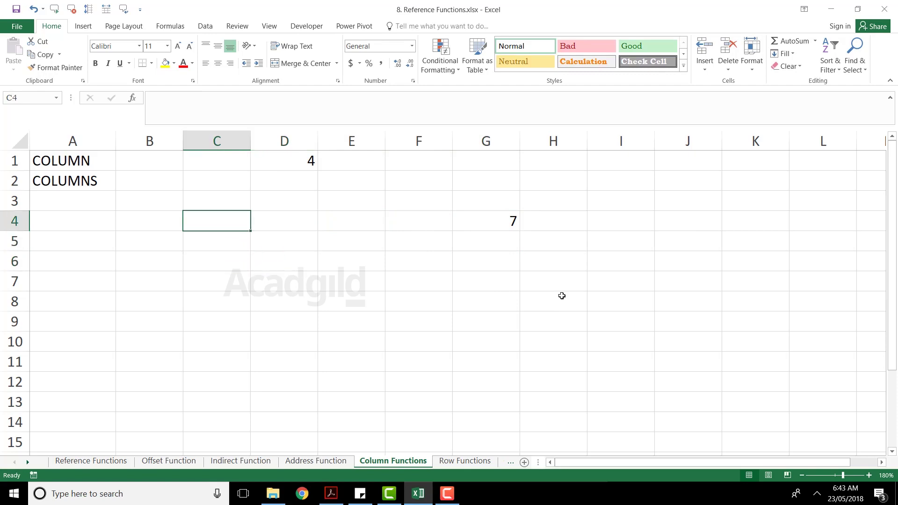
{"action": "key", "text": "Left"}
{"action": "type", "text": "=coul"}
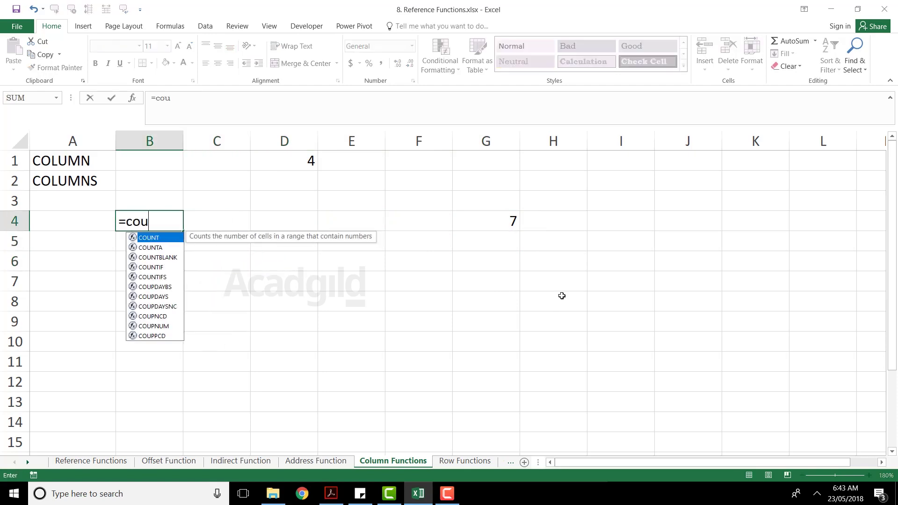
{"action": "key", "text": "BackSpace"}
{"action": "key", "text": "BackSpace"}
{"action": "key", "text": "BackSpace"}
{"action": "type", "text": "lumn"}
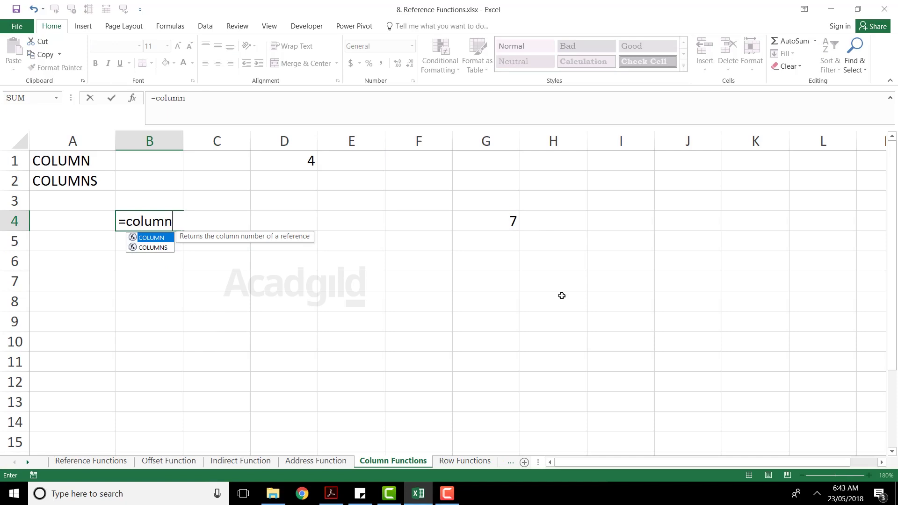
{"action": "key", "text": "Tab"}
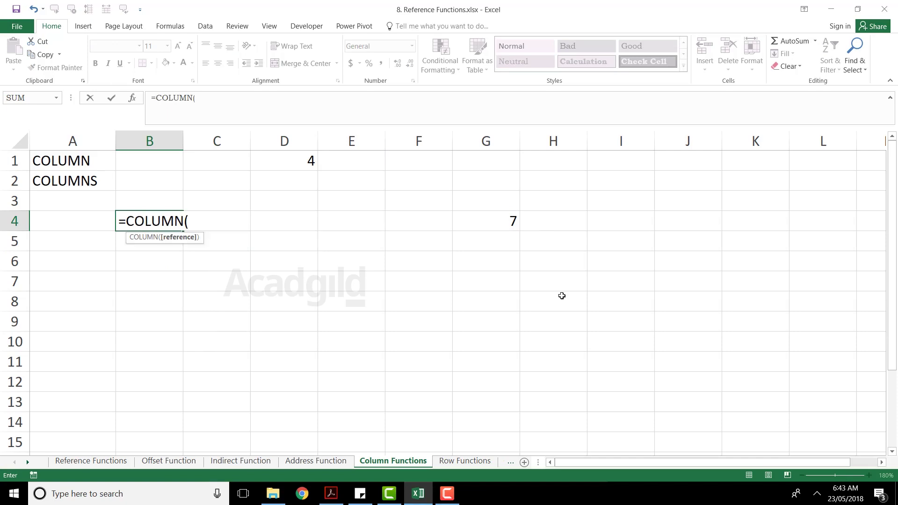
{"action": "type", "text": "c5"}
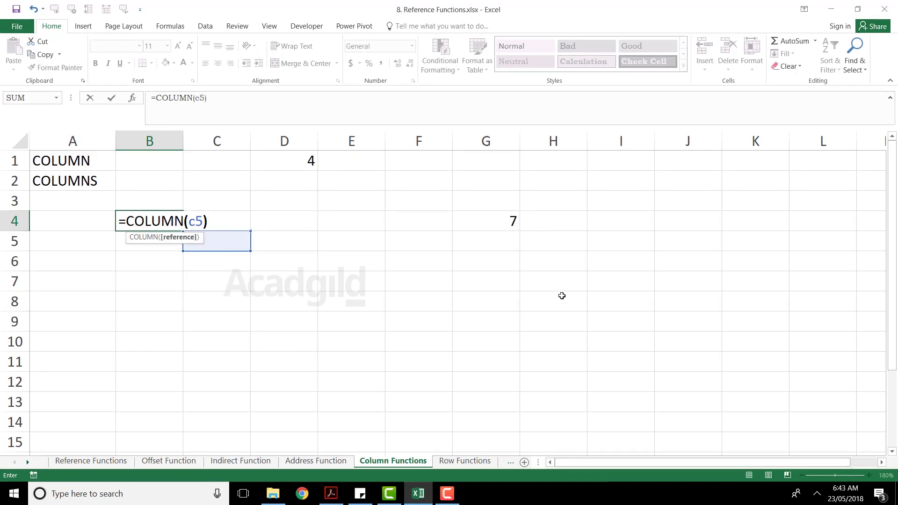
{"action": "type", "text": ")"}
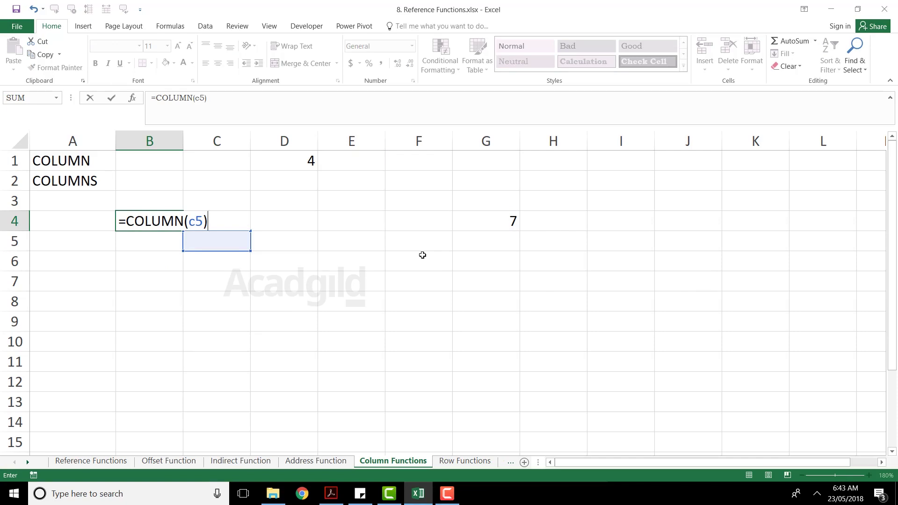
{"action": "key", "text": "Return"}
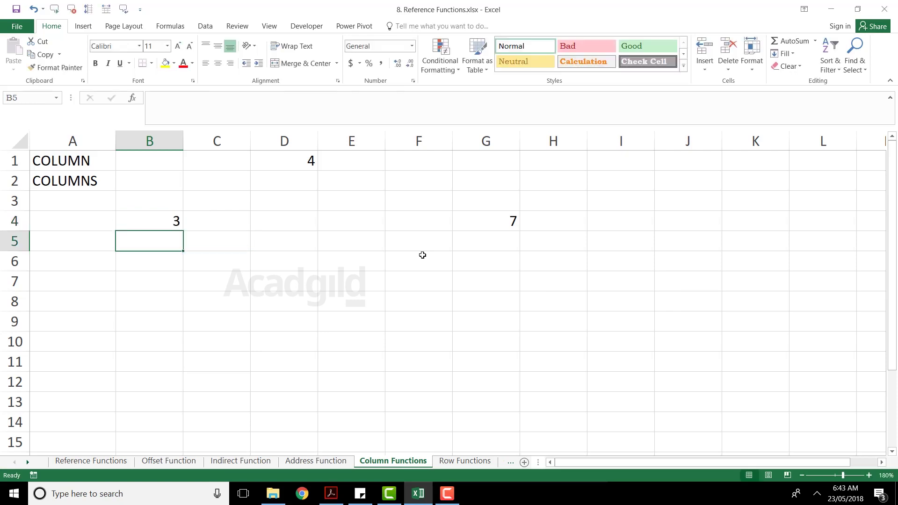
{"action": "double_click", "coordinate": [162, 215]}
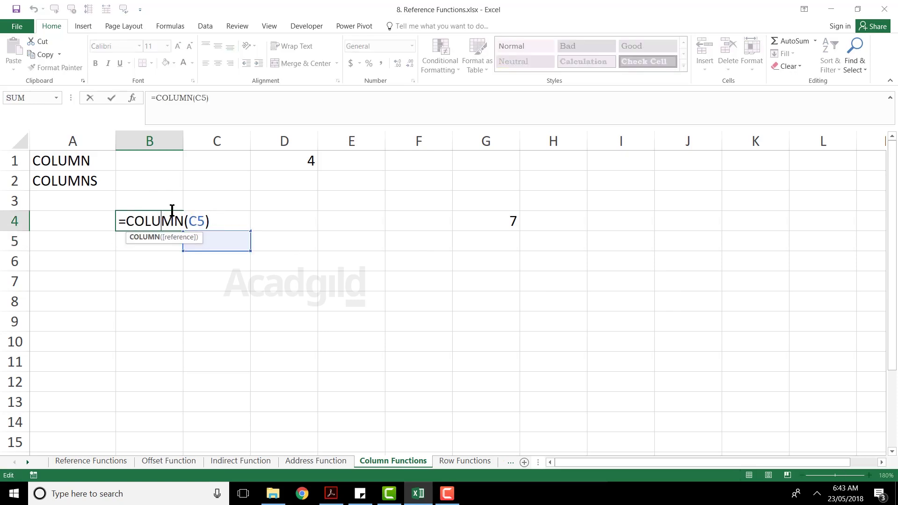
{"action": "key", "text": "Return"}
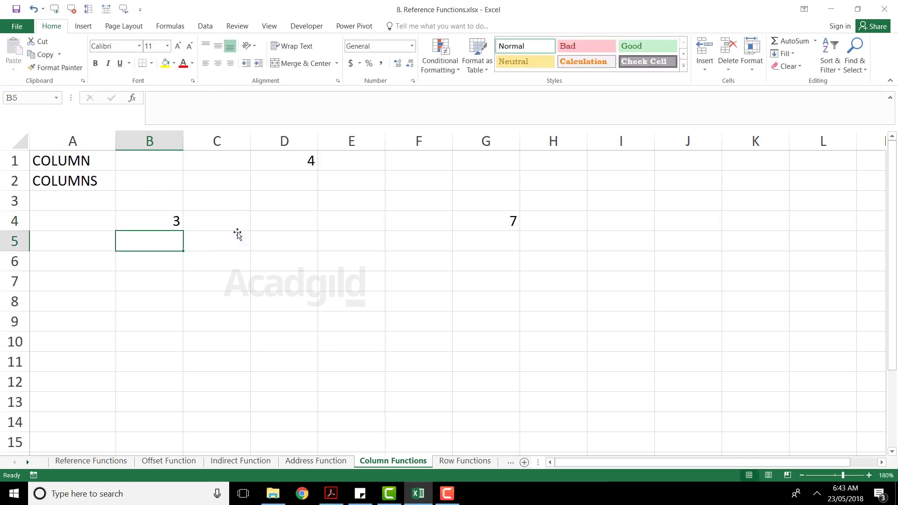
{"action": "left_click", "coordinate": [146, 220]}
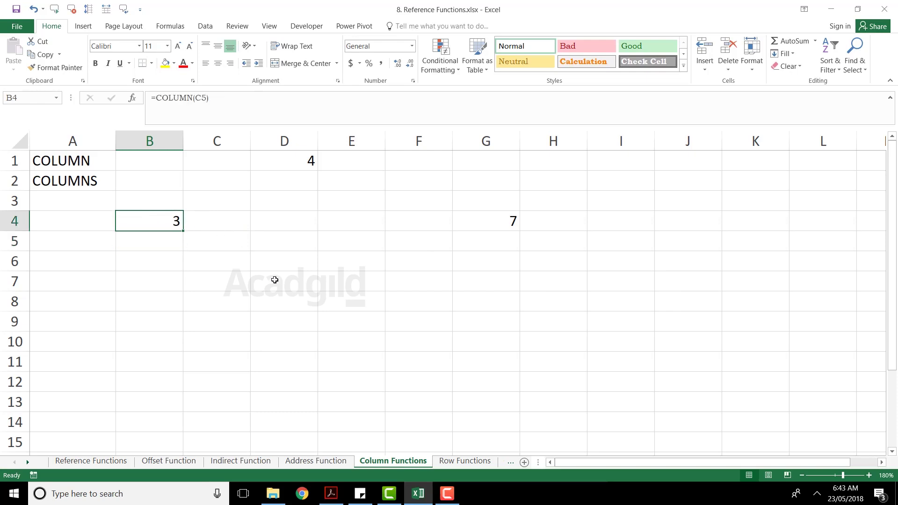
Step: Enter =COLUMN() in cell XFB4 near the sheet's last column and compare the result with its column letter
{"action": "left_click", "coordinate": [422, 250]}
{"action": "key", "text": "ctrl+Right"}
{"action": "key", "text": "Left"}
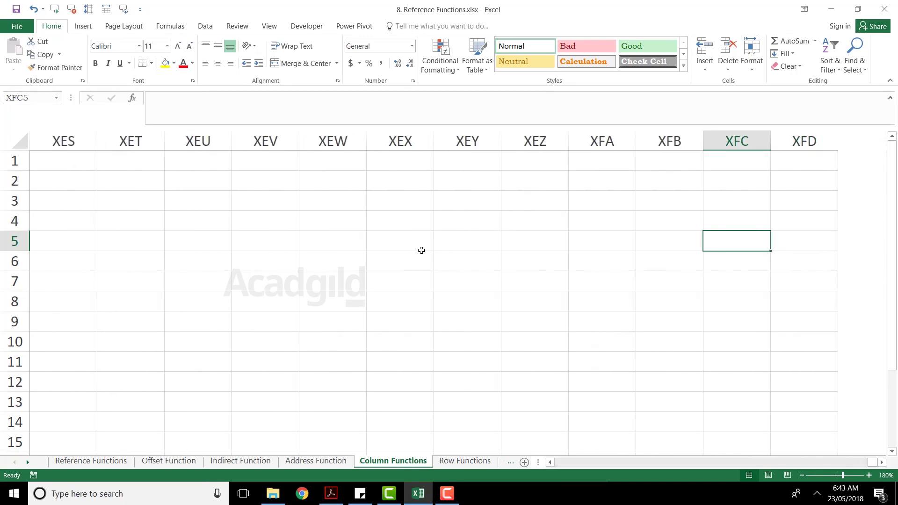
{"action": "key", "text": "Left"}
{"action": "key", "text": "Up"}
{"action": "key", "text": "Up"}
{"action": "key", "text": "Up"}
{"action": "key", "text": "Up"}
{"action": "key", "text": "Down"}
{"action": "key", "text": "Down"}
{"action": "key", "text": "Down"}
{"action": "key", "text": "Down"}
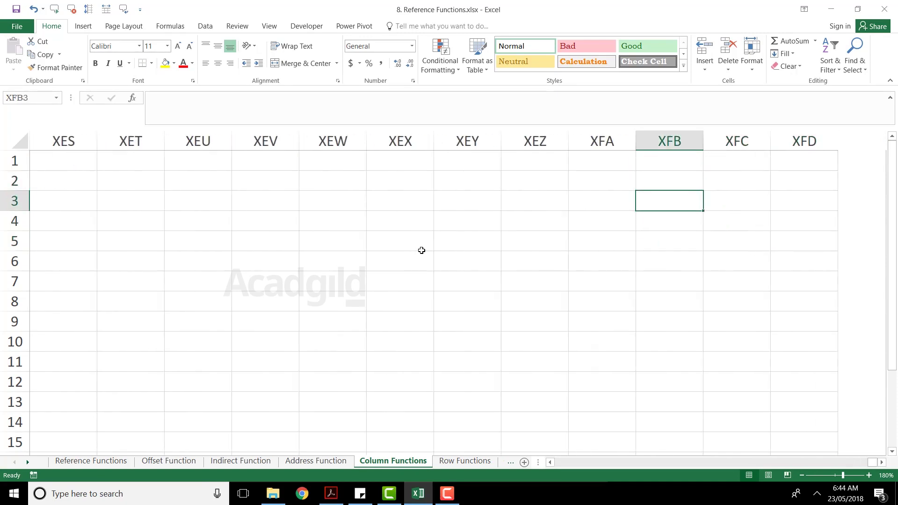
{"action": "key", "text": "Up"}
{"action": "type", "text": "=colu"}
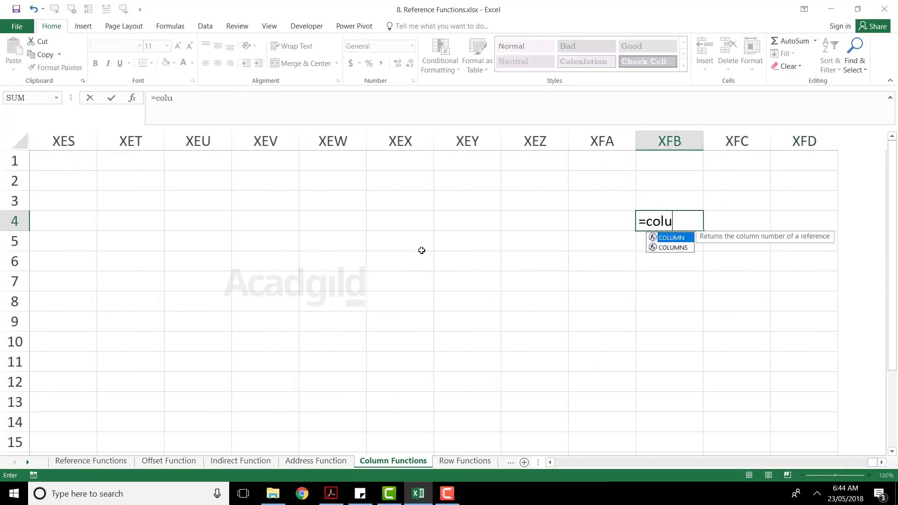
{"action": "key", "text": "Tab"}
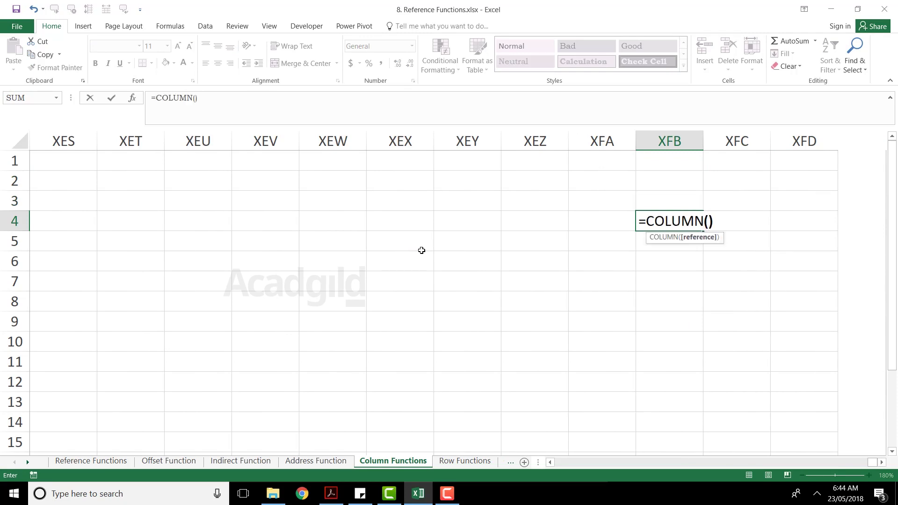
{"action": "type", "text": ")"}
{"action": "key", "text": "Return"}
{"action": "key", "text": "Up"}
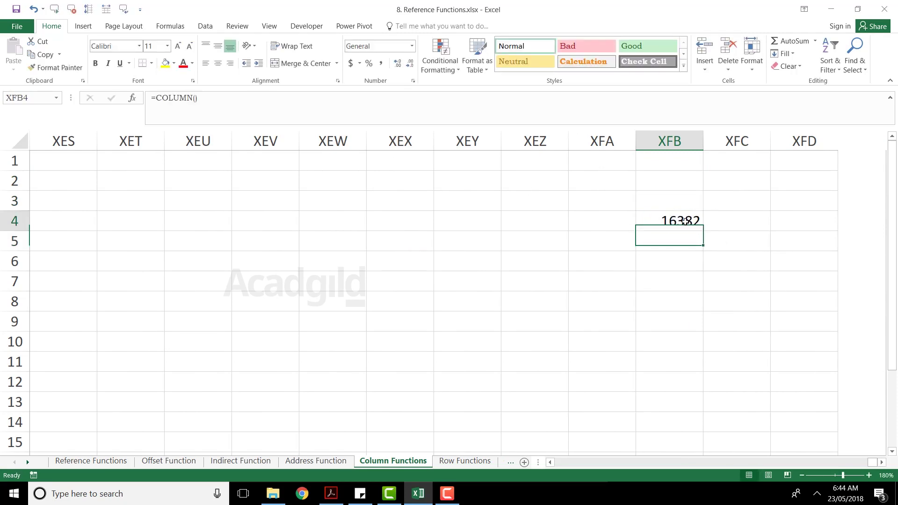
{"action": "left_click", "coordinate": [676, 140]}
{"action": "left_click", "coordinate": [668, 222]}
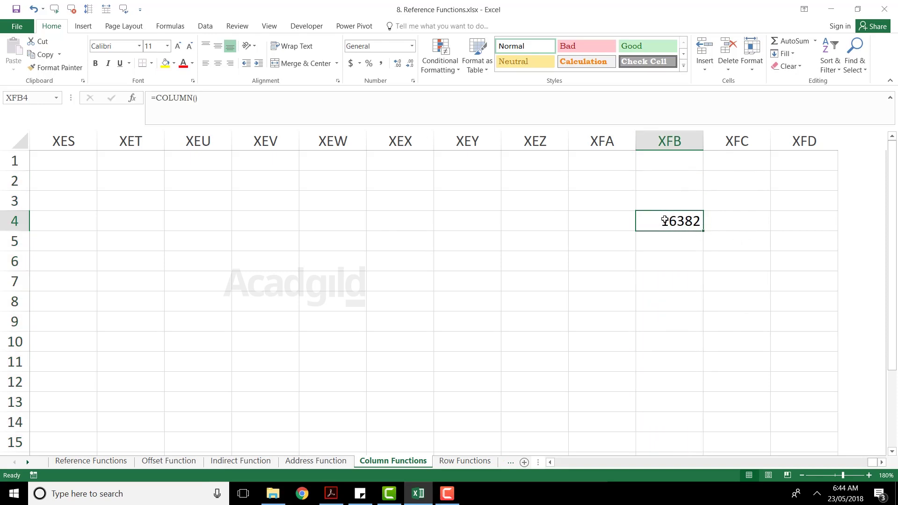
Step: Return to the sheet's first columns and review the COLUMN results and the COLUMNS label in A2
{"action": "key", "text": "ctrl+Left"}
{"action": "key", "text": "Left"}
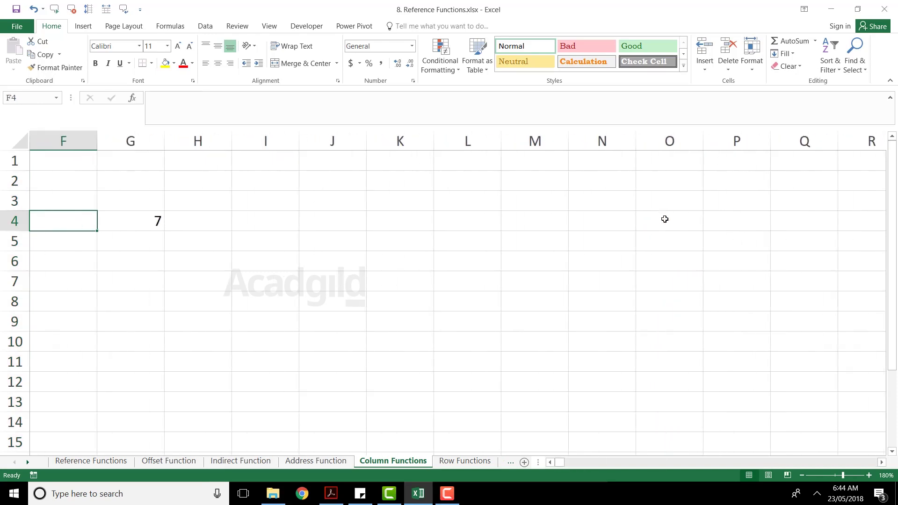
{"action": "key", "text": "ctrl+Left"}
{"action": "key", "text": "Left"}
{"action": "key", "text": "Up"}
{"action": "key", "text": "Right"}
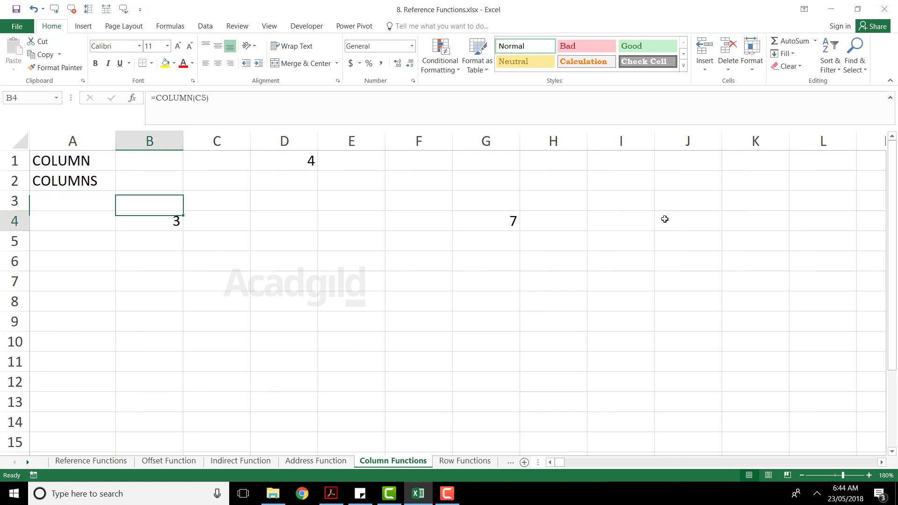
{"action": "key", "text": "Right"}
{"action": "key", "text": "Up"}
{"action": "key", "text": "Up"}
{"action": "key", "text": "Left"}
{"action": "key", "text": "Down"}
{"action": "key", "text": "Down"}
{"action": "key", "text": "Down"}
{"action": "key", "text": "Down"}
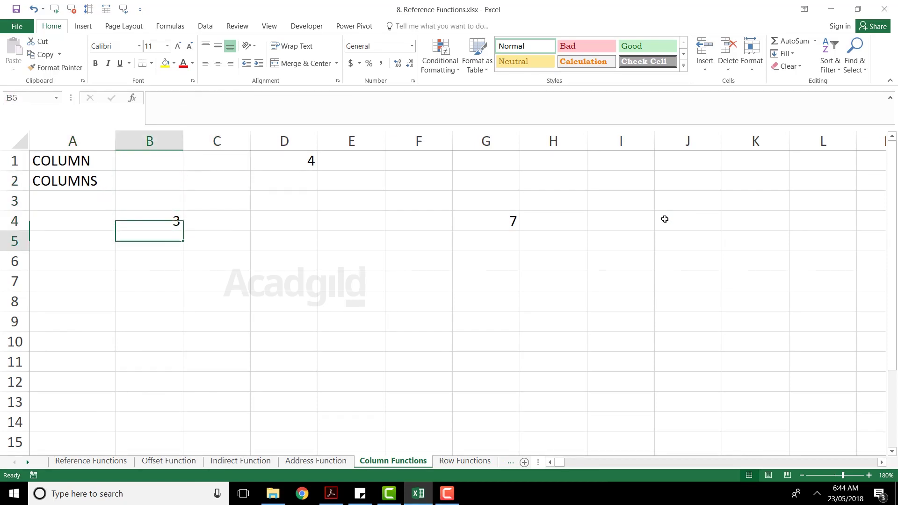
{"action": "key", "text": "Up"}
{"action": "key", "text": "Left"}
{"action": "key", "text": "Up"}
{"action": "key", "text": "Up"}
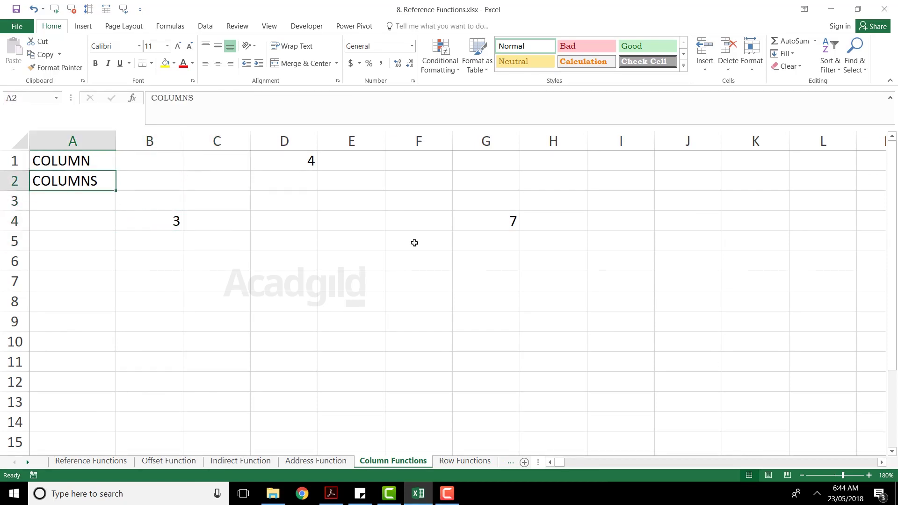
Step: Clear the contents of the range B1:H6
{"action": "left_click_drag", "start_coordinate": [163, 160], "coordinate": [559, 256]}
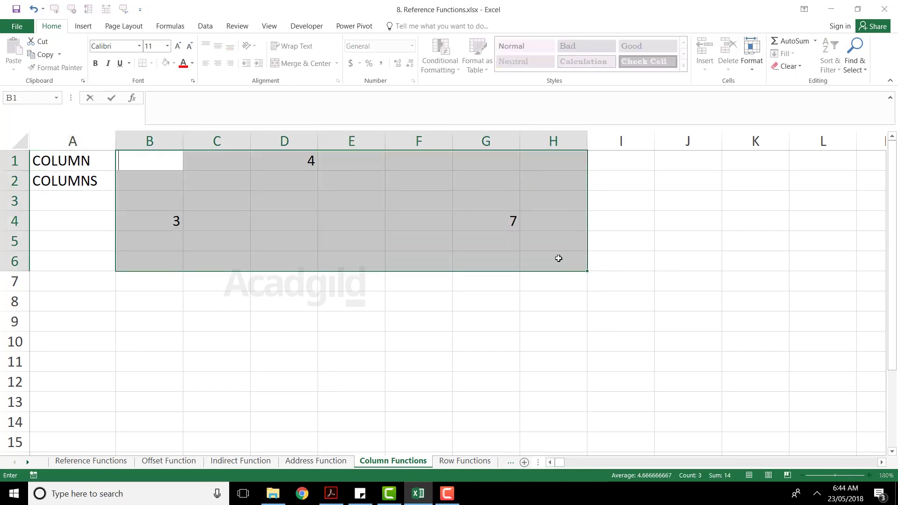
{"action": "key", "text": "Escape"}
{"action": "key", "text": "Delete"}
Step: Enter =COLUMNS(C1:E1) in cell A6 to count the columns in that range
{"action": "left_click", "coordinate": [158, 205]}
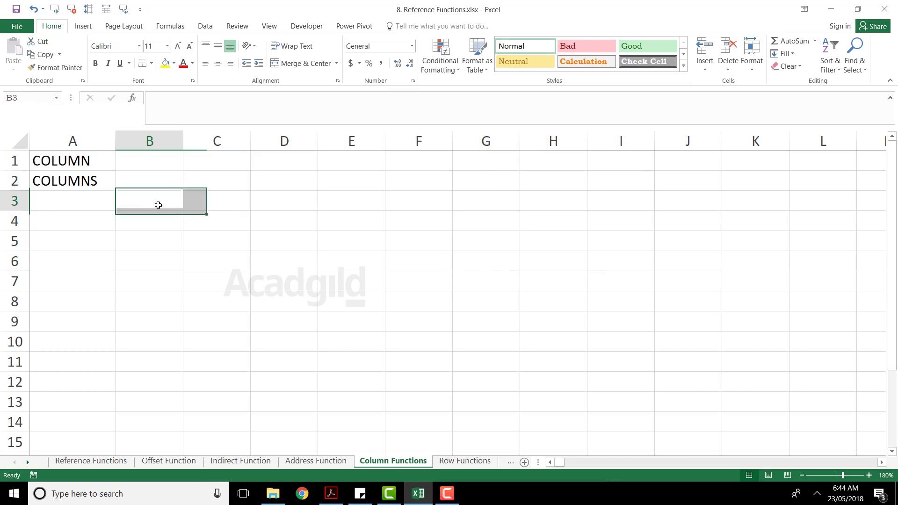
{"action": "left_click_drag", "start_coordinate": [230, 164], "coordinate": [356, 165]}
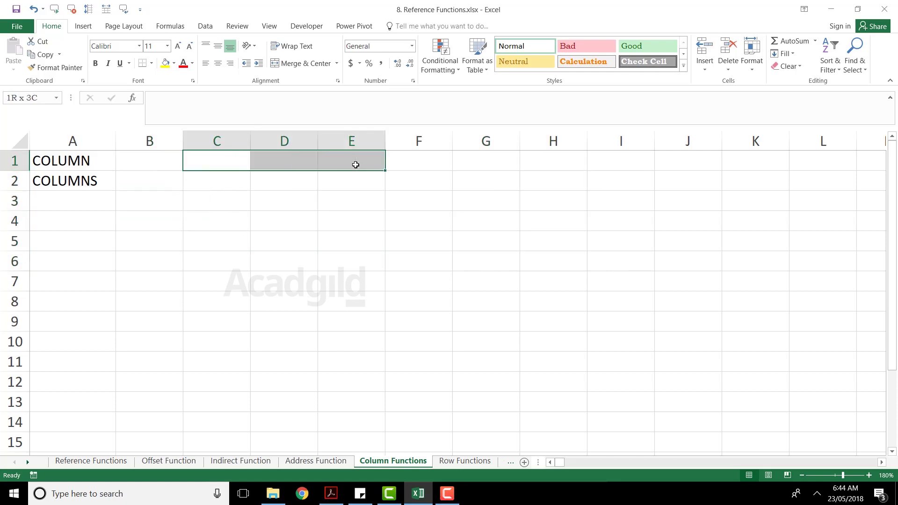
{"action": "left_click_drag", "start_coordinate": [355, 165], "coordinate": [336, 165]}
{"action": "left_click", "coordinate": [100, 259]}
{"action": "type", "text": "=c"}
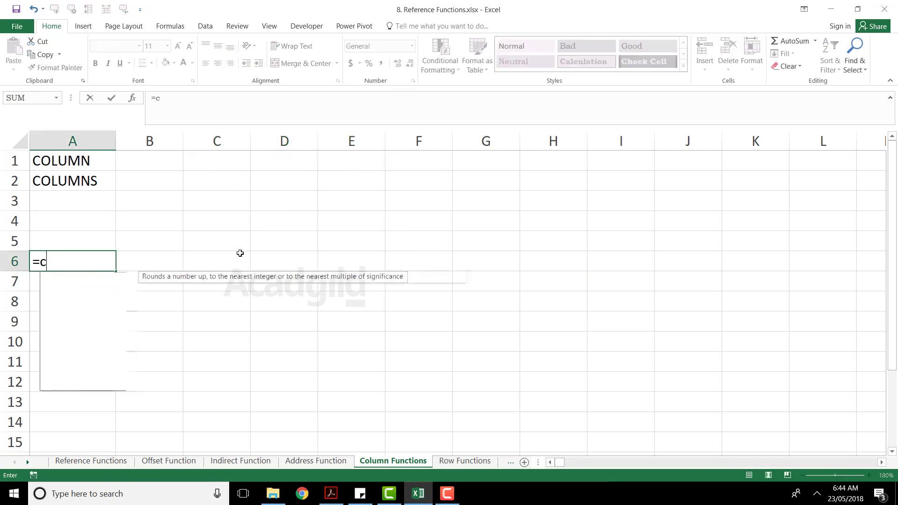
{"action": "type", "text": "olumn"}
{"action": "key", "text": "Down"}
{"action": "key", "text": "Tab"}
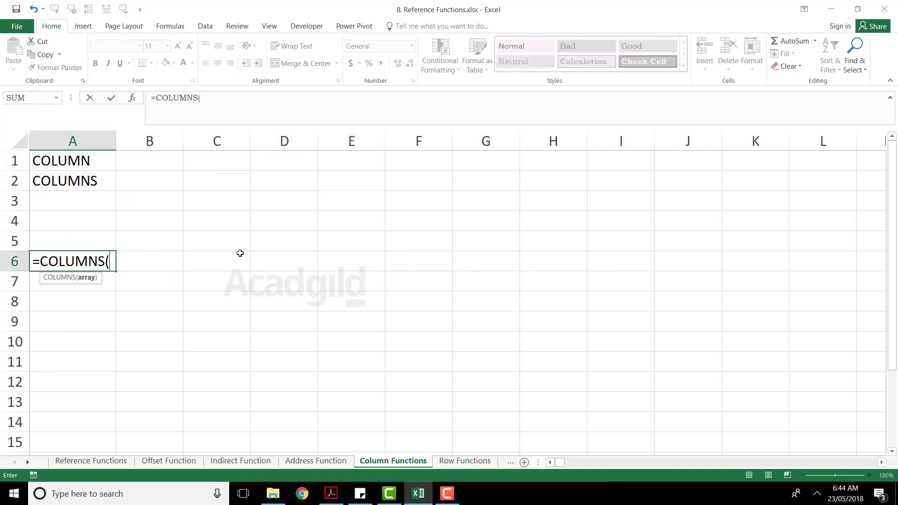
{"action": "left_click_drag", "start_coordinate": [235, 156], "coordinate": [374, 160]}
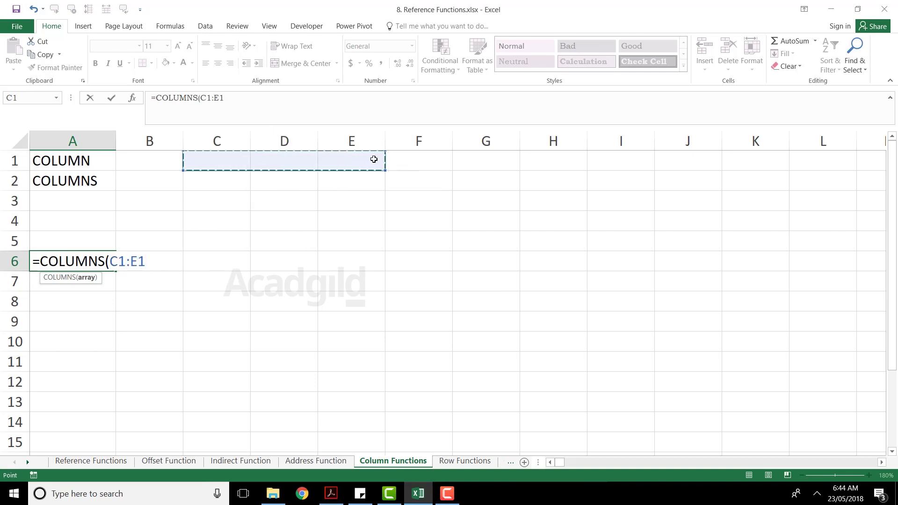
{"action": "type", "text": ")"}
{"action": "key", "text": "Return"}
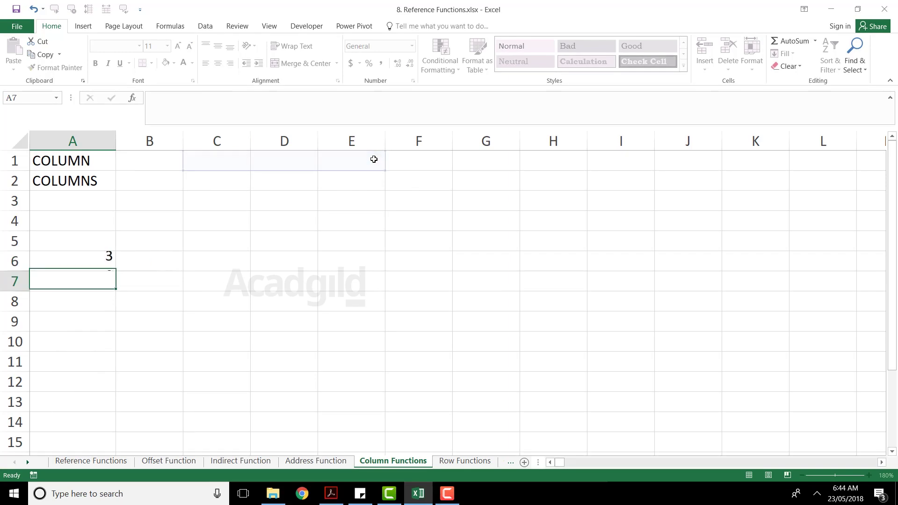
{"action": "key", "text": "Up"}
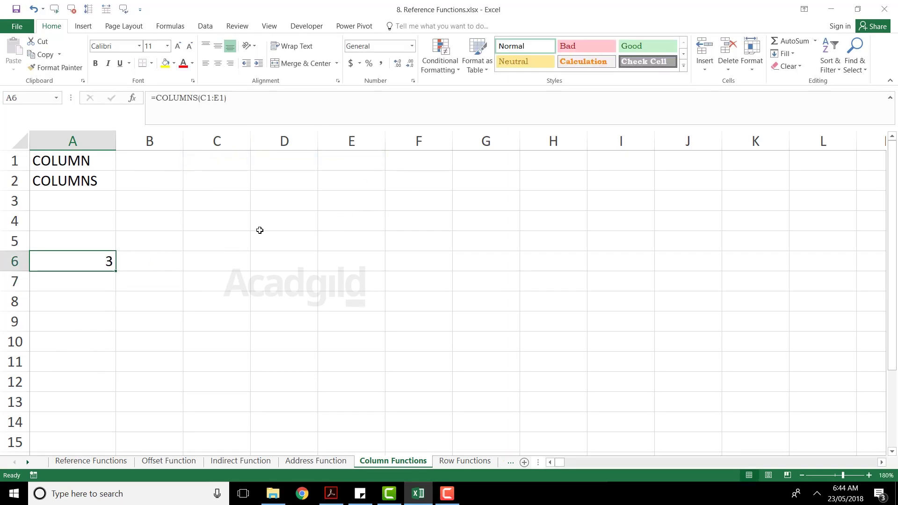
Step: Enter =COLUMNS(E1:I2) in cell C5 to count the columns of a two-row range
{"action": "left_click", "coordinate": [203, 237]}
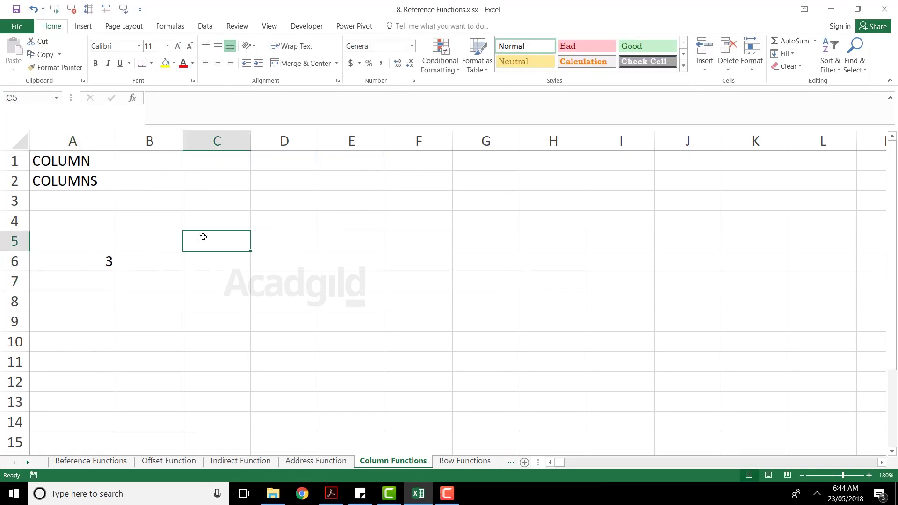
{"action": "type", "text": "=column"}
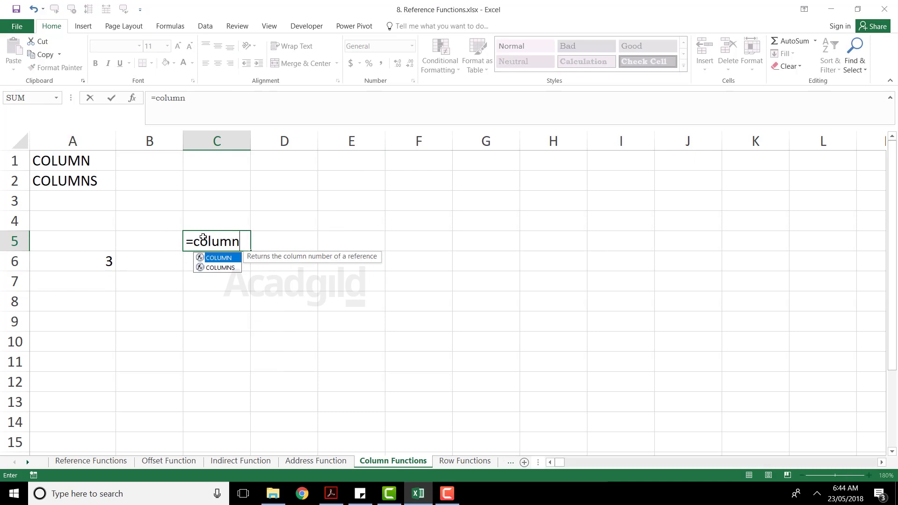
{"action": "type", "text": "s"}
{"action": "key", "text": "Tab"}
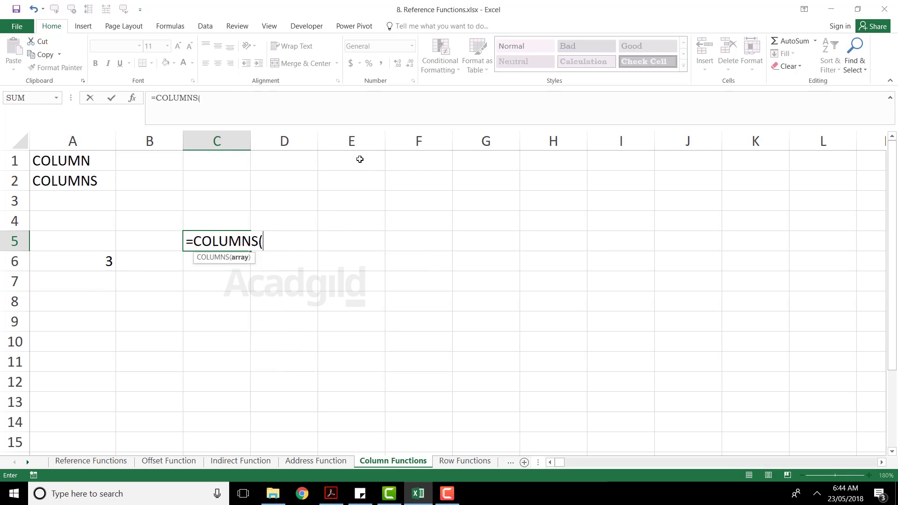
{"action": "left_click_drag", "start_coordinate": [360, 160], "coordinate": [618, 189]}
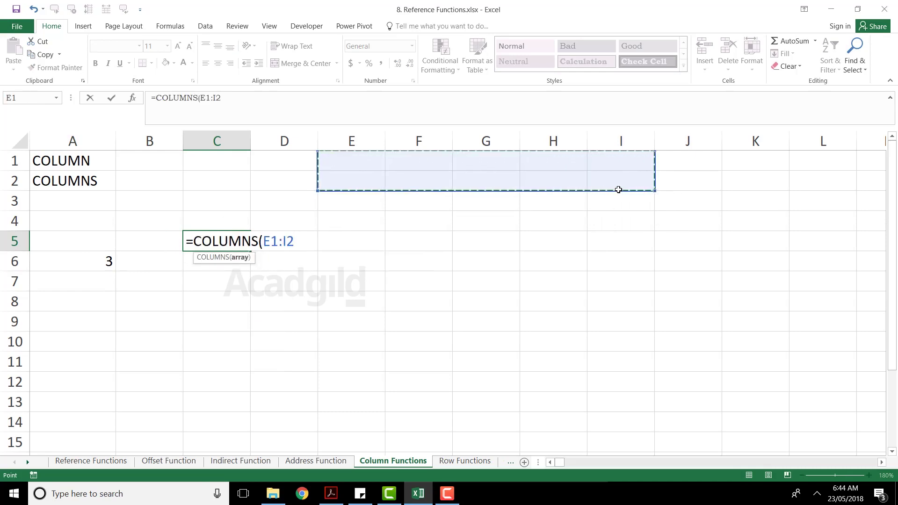
{"action": "type", "text": ")"}
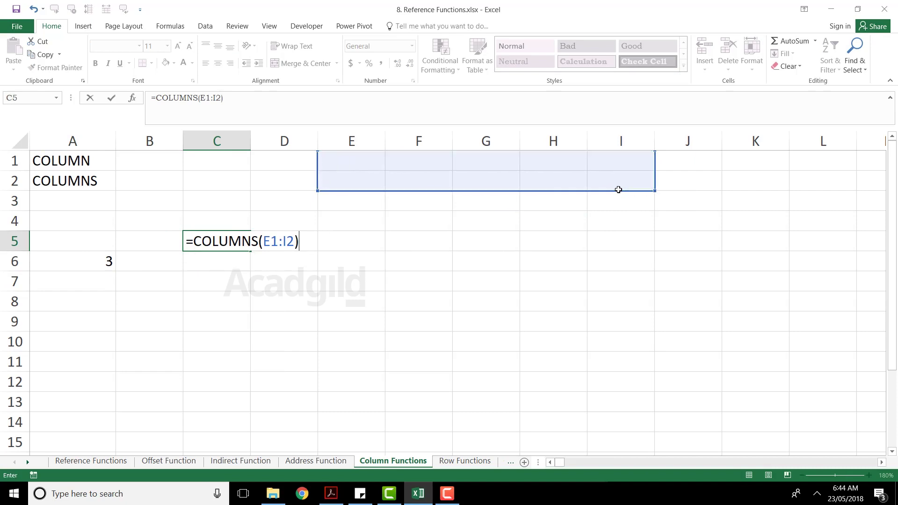
{"action": "key", "text": "Return"}
{"action": "left_click", "coordinate": [221, 242]}
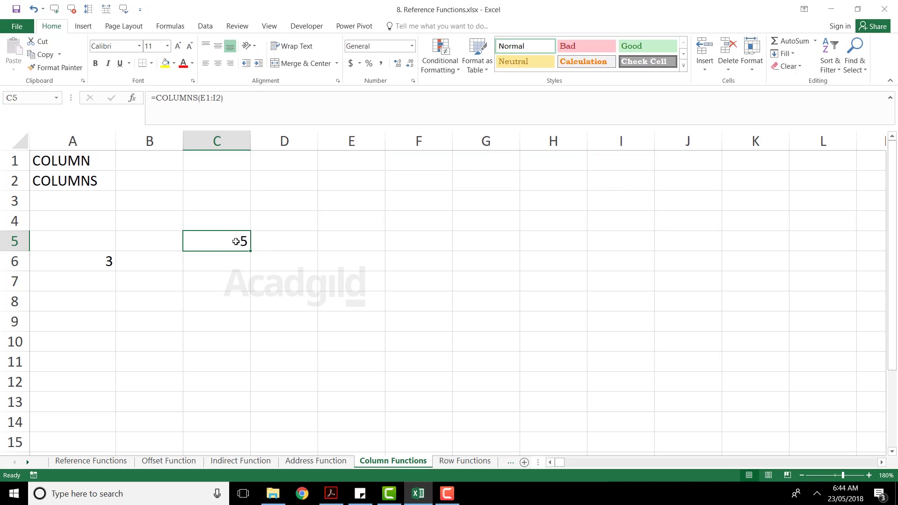
Step: Review the COLUMN and COLUMNS labels in A1 and A2 and inspect the range argument of the formula in C5
{"action": "left_click", "coordinate": [68, 167]}
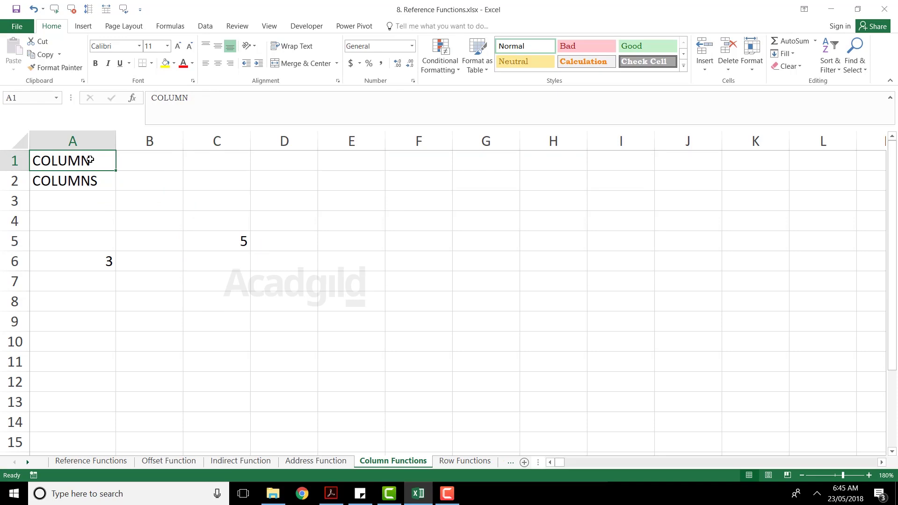
{"action": "left_click", "coordinate": [93, 183]}
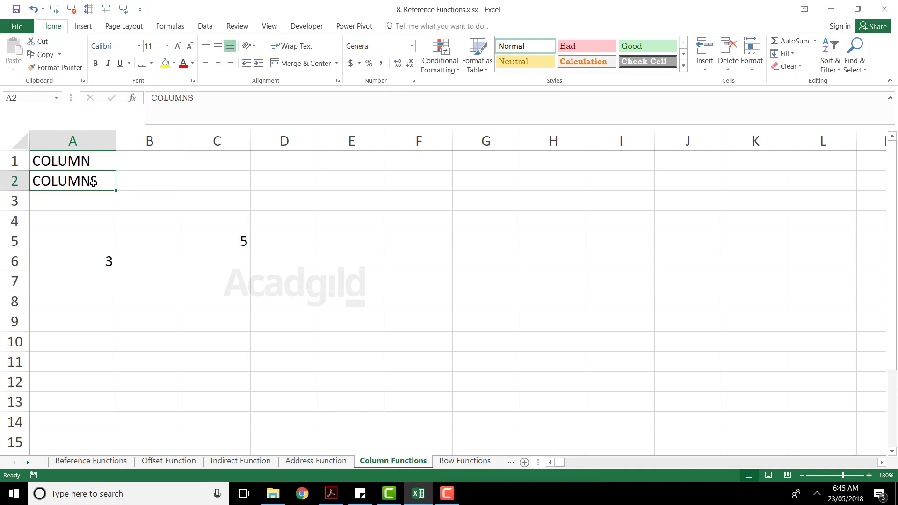
{"action": "double_click", "coordinate": [235, 240]}
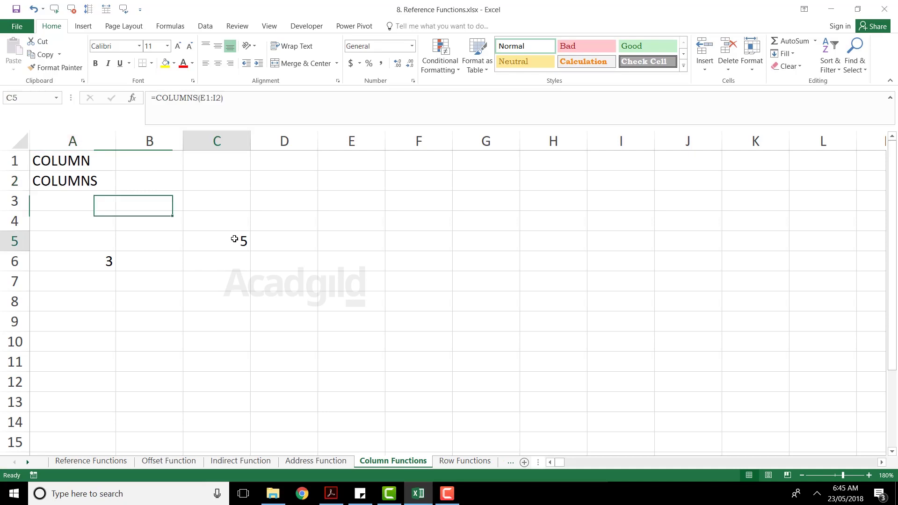
{"action": "left_click_drag", "start_coordinate": [263, 241], "coordinate": [295, 241]}
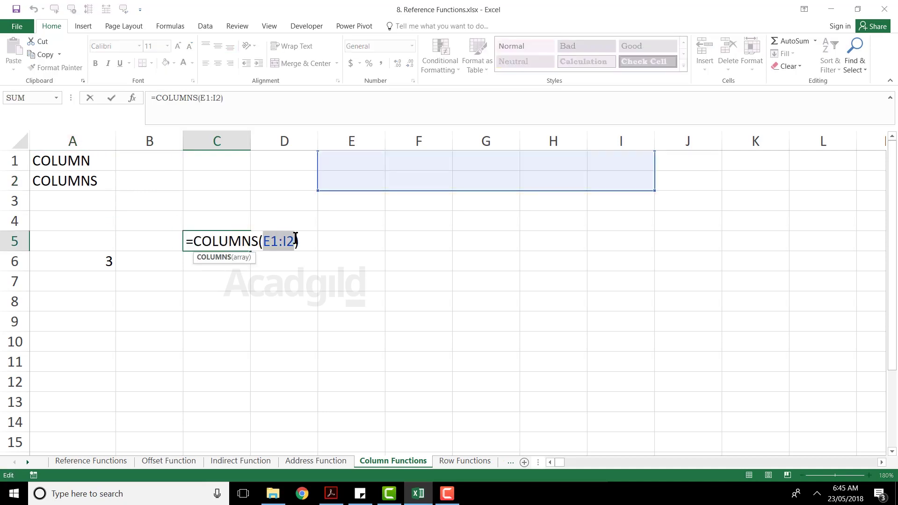
{"action": "key", "text": "Return"}
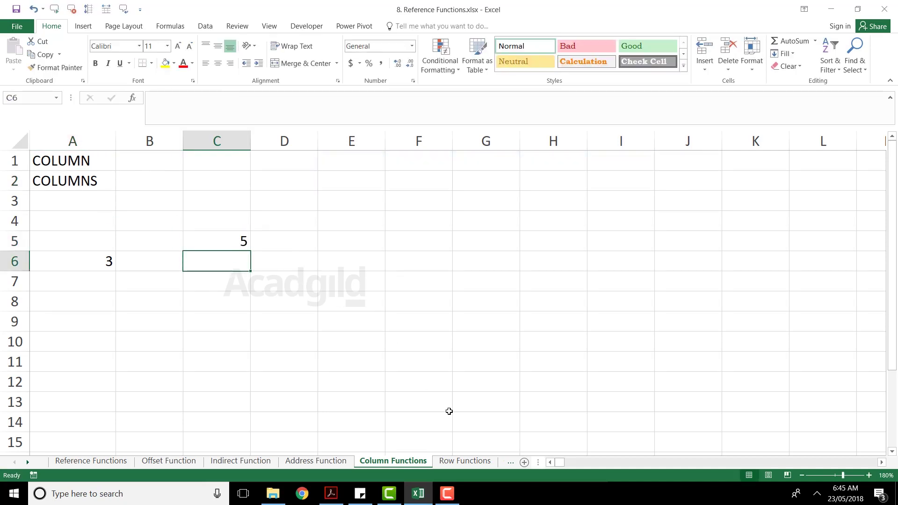
Step: On the Row Functions sheet, enter =ROW() in cell D4 and compare the result with its row number
{"action": "left_click", "coordinate": [474, 462]}
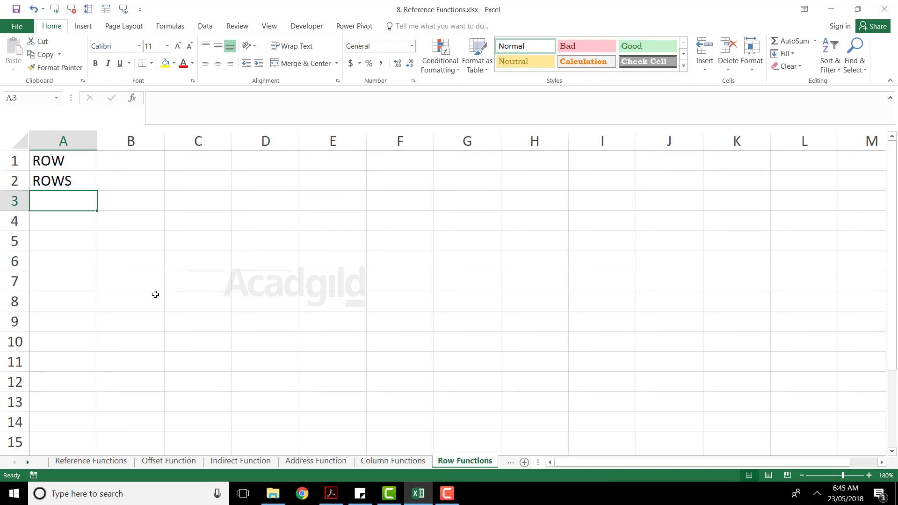
{"action": "left_click", "coordinate": [269, 219]}
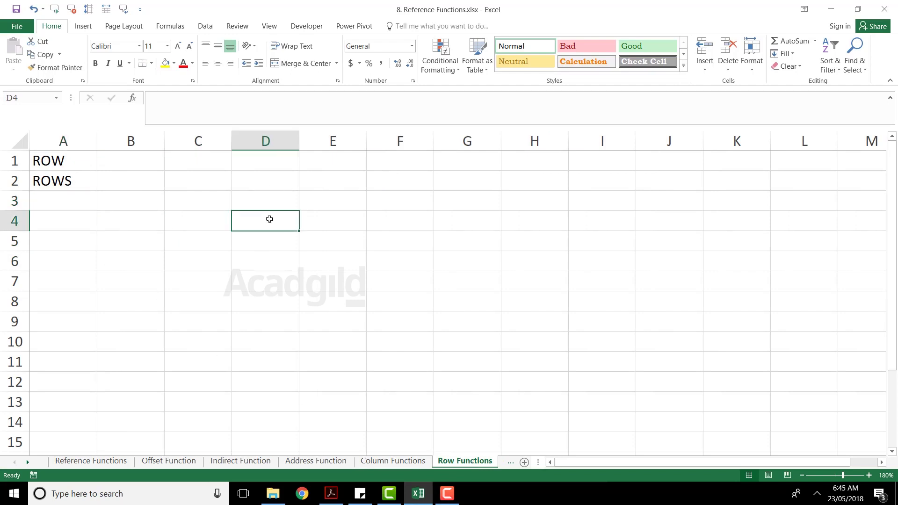
{"action": "type", "text": "=rows"}
{"action": "key", "text": "BackSpace"}
{"action": "key", "text": "Tab"}
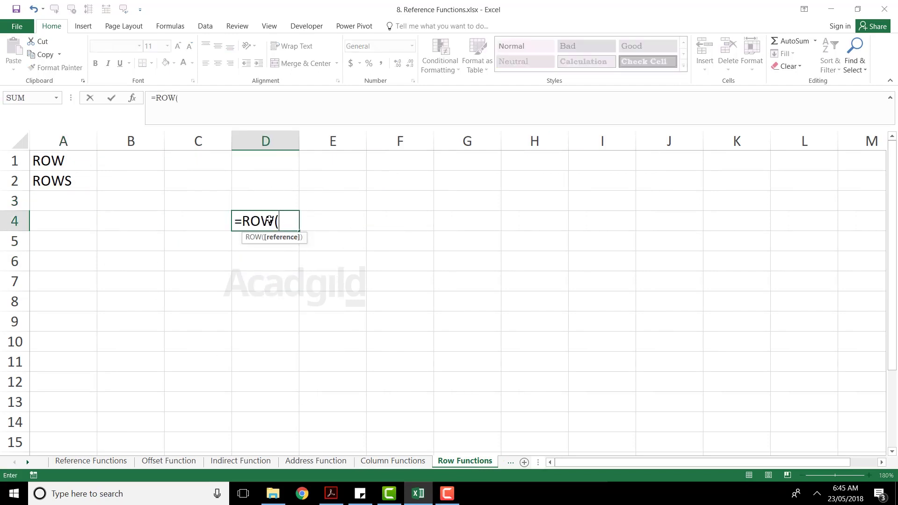
{"action": "type", "text": ")"}
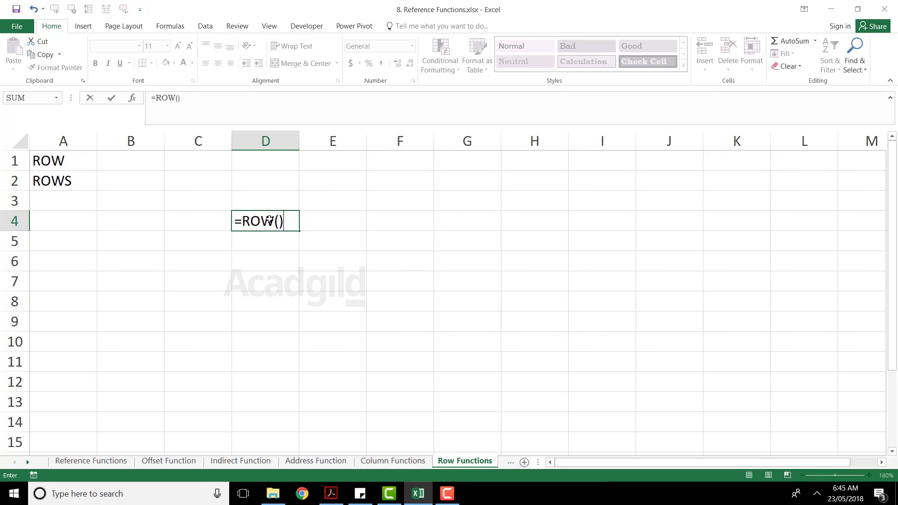
{"action": "key", "text": "Return"}
{"action": "left_click_drag", "start_coordinate": [290, 221], "coordinate": [2, 217]}
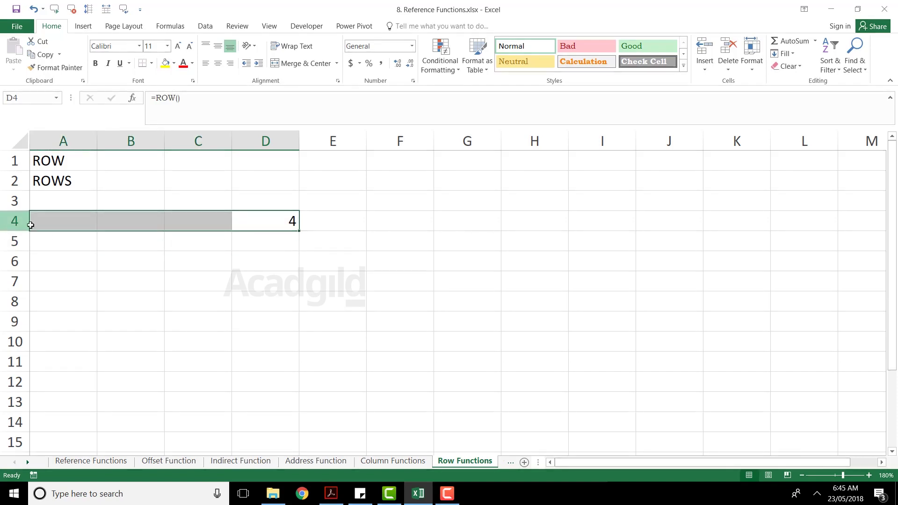
{"action": "left_click", "coordinate": [293, 245]}
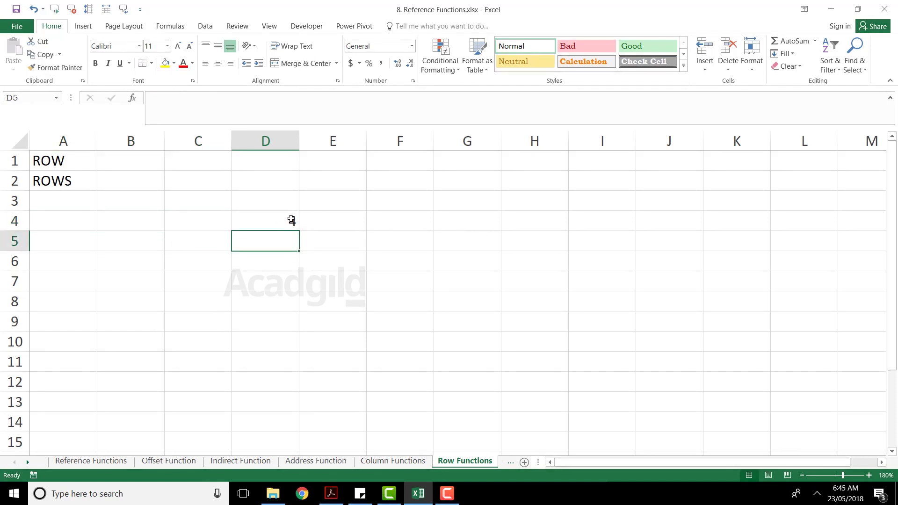
{"action": "left_click", "coordinate": [290, 221]}
Step: Enter =ROW(H1) in cell F4 to return the row number of the referenced cell
{"action": "left_click", "coordinate": [373, 223]}
{"action": "type", "text": "=row"}
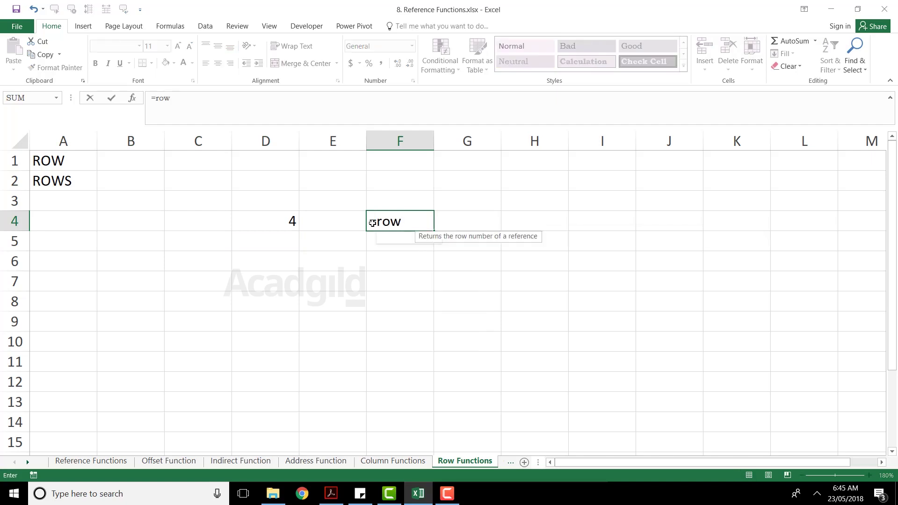
{"action": "key", "text": "Tab"}
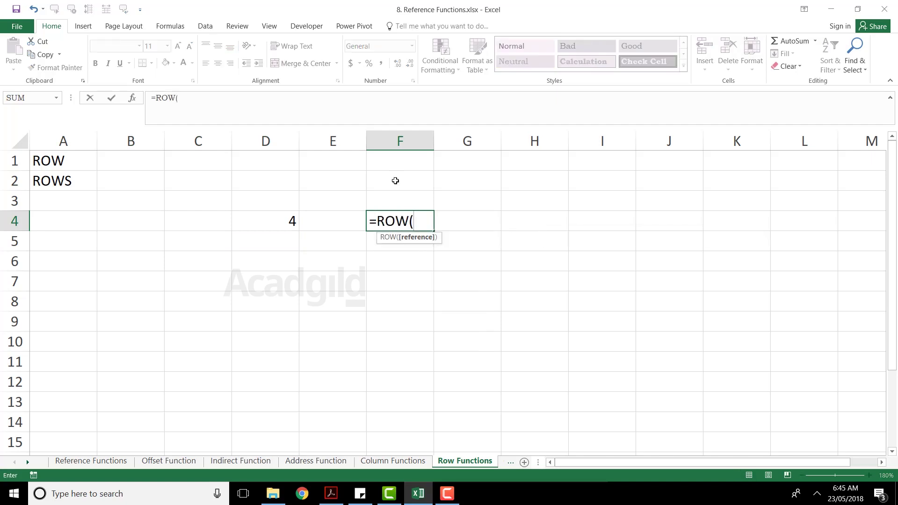
{"action": "left_click", "coordinate": [508, 157]}
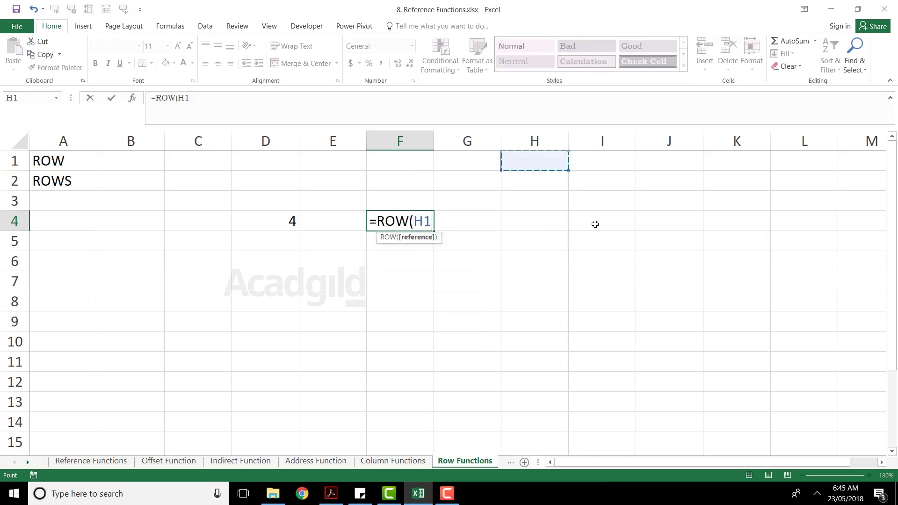
{"action": "type", "text": ")"}
{"action": "key", "text": "ctrl+Return"}
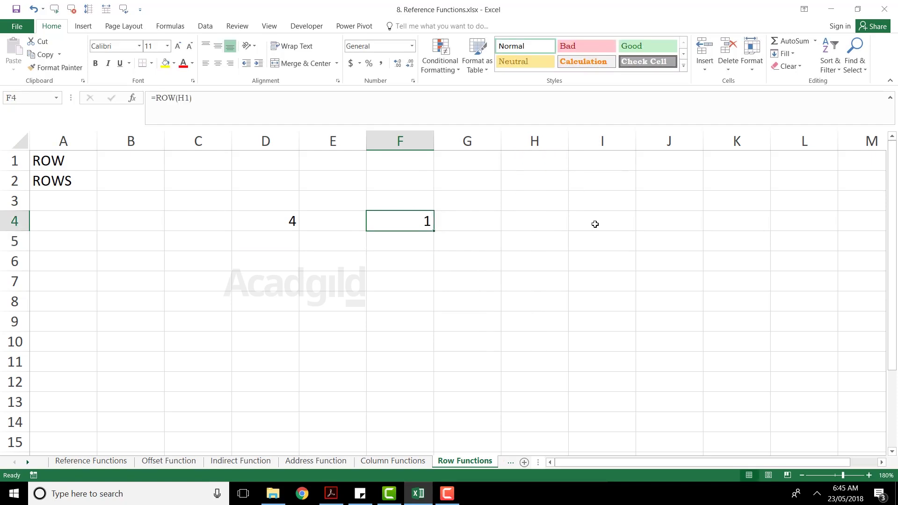
Step: Enter =ROWS(A4:A14) in cell C5 to count the rows in that range
{"action": "key", "text": "Left"}
{"action": "key", "text": "Left"}
{"action": "key", "text": "Down"}
{"action": "key", "text": "Down"}
{"action": "key", "text": "Down"}
{"action": "key", "text": "Left"}
{"action": "key", "text": "Left"}
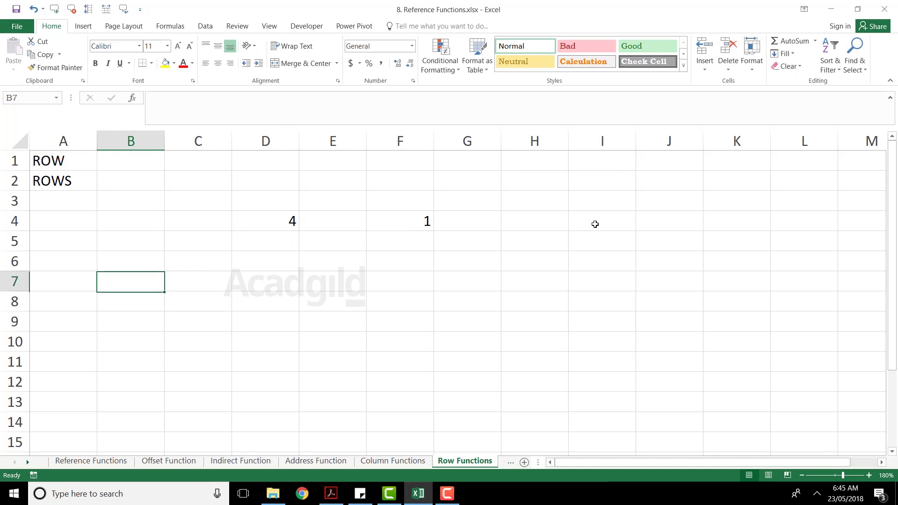
{"action": "key", "text": "Right"}
{"action": "key", "text": "Up"}
{"action": "key", "text": "Up"}
{"action": "type", "text": "=rows("}
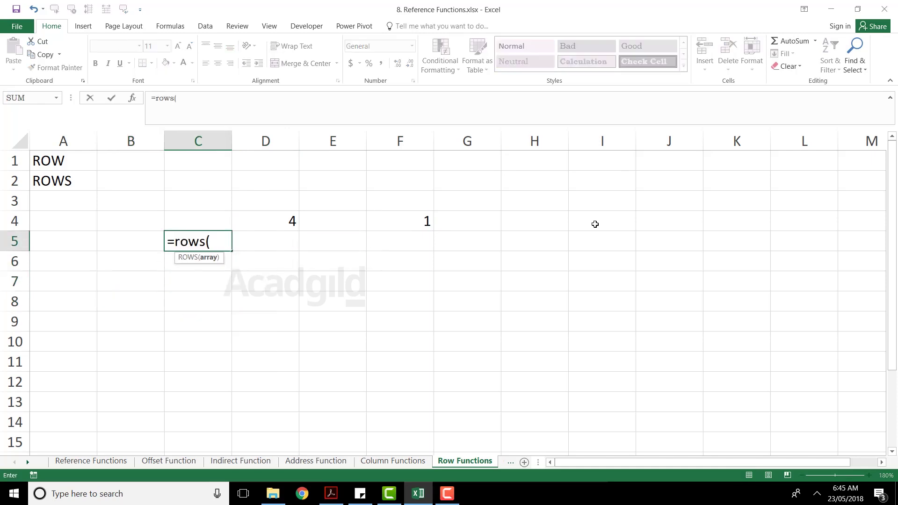
{"action": "left_click_drag", "start_coordinate": [63, 224], "coordinate": [64, 419]}
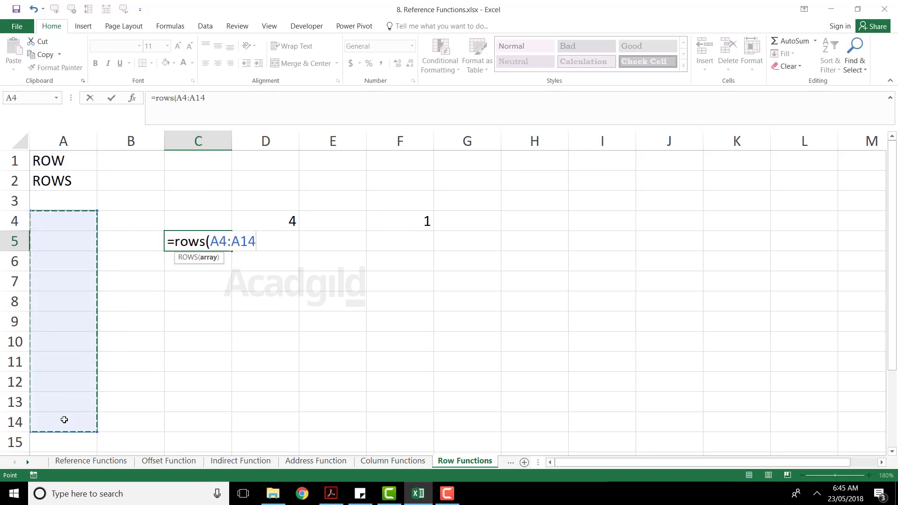
{"action": "type", "text": ")"}
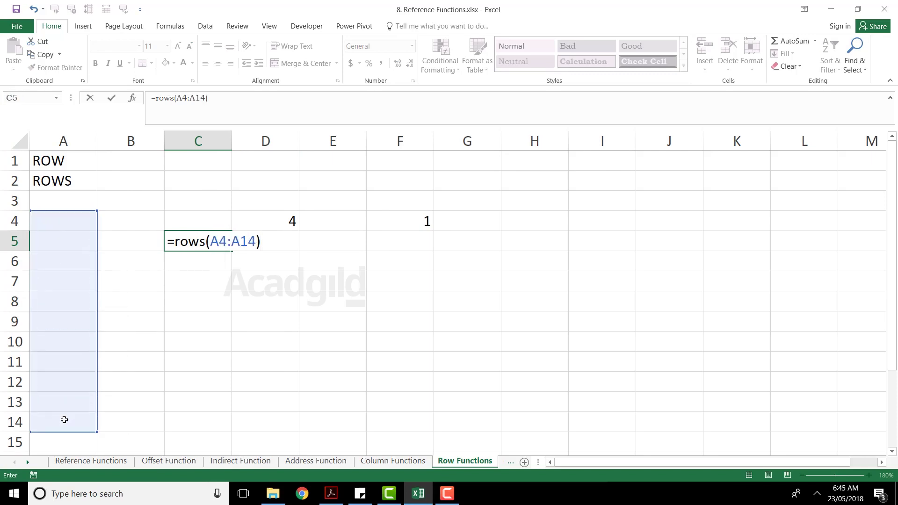
{"action": "key", "text": "Return"}
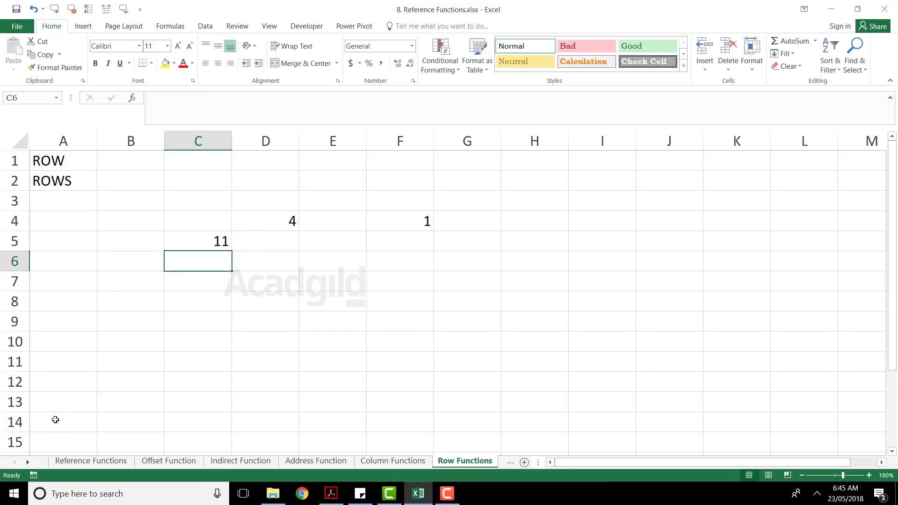
Step: Inspect the A4:A14 range argument of the ROWS formula in cell C5, leaving the formula as it is
{"action": "left_click", "coordinate": [221, 234]}
{"action": "double_click", "coordinate": [223, 239]}
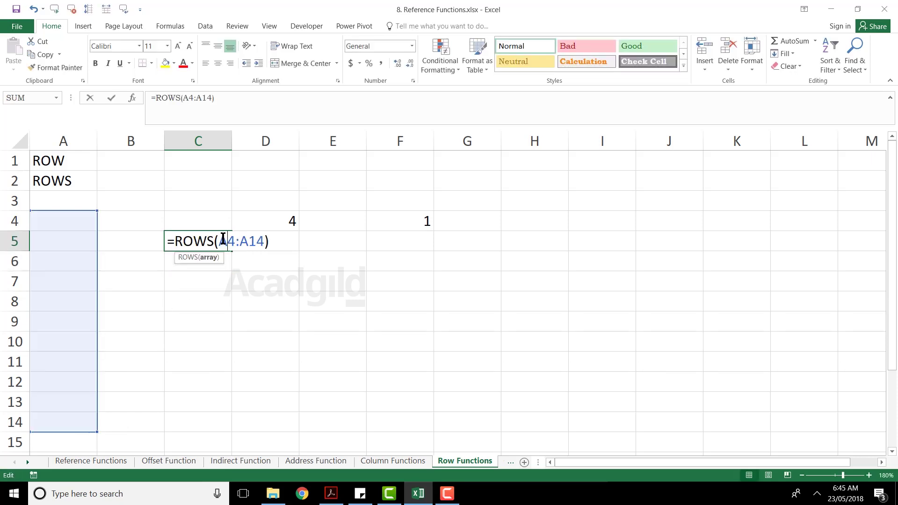
{"action": "left_click_drag", "start_coordinate": [219, 241], "coordinate": [265, 241]}
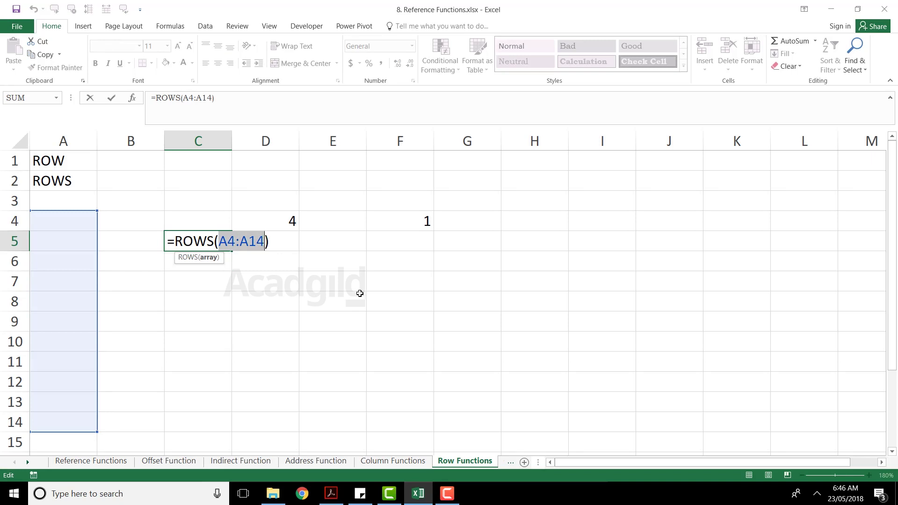
{"action": "key", "text": "Return"}
{"action": "left_click", "coordinate": [229, 241]}
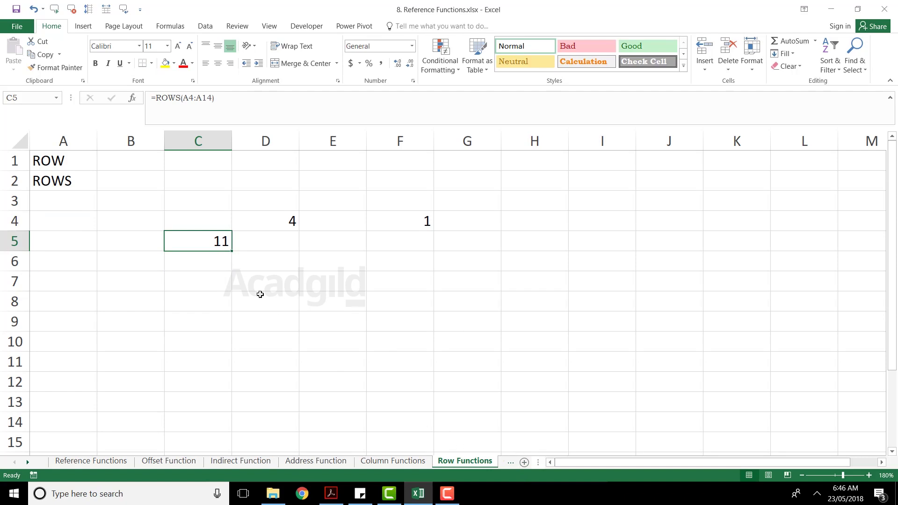
Step: Compare the Column Functions and Row Functions sheets by switching back and forth between them
{"action": "left_click", "coordinate": [405, 466]}
{"action": "left_click", "coordinate": [456, 463]}
{"action": "left_click", "coordinate": [401, 462]}
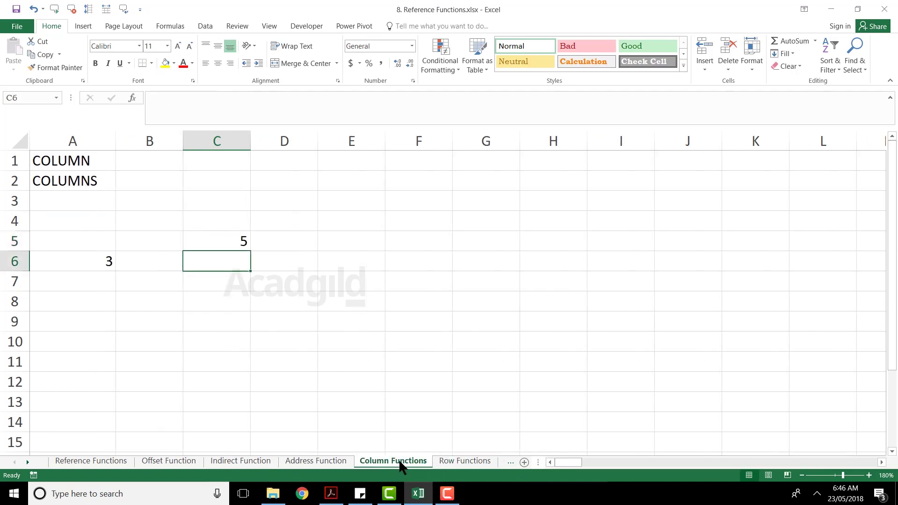
{"action": "left_click", "coordinate": [456, 462]}
{"action": "left_click", "coordinate": [407, 462]}
{"action": "left_click", "coordinate": [443, 463]}
{"action": "left_click", "coordinate": [416, 466]}
{"action": "left_click", "coordinate": [445, 463]}
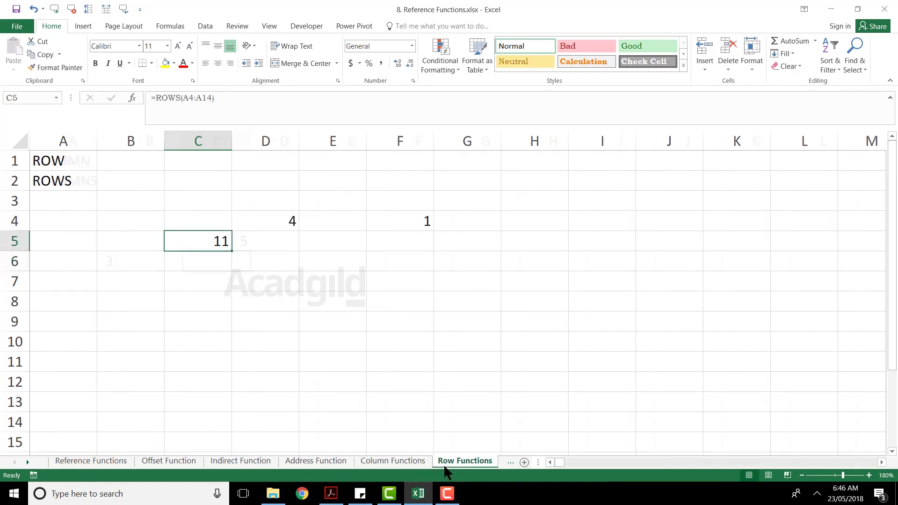
Step: Open the Choose Function sheet and review the Number and Month cells C2 and D2 and the month list A2:A9
{"action": "left_click", "coordinate": [509, 460]}
{"action": "left_click", "coordinate": [448, 462]}
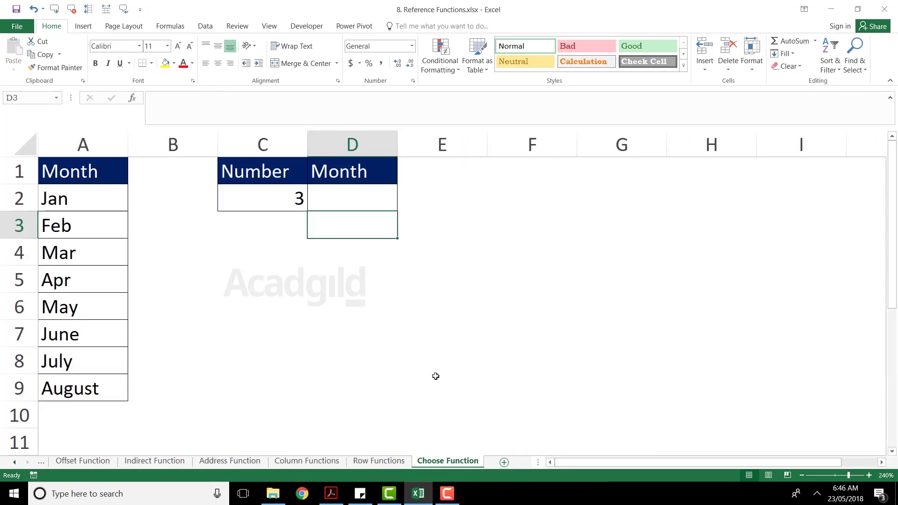
{"action": "left_click", "coordinate": [294, 202]}
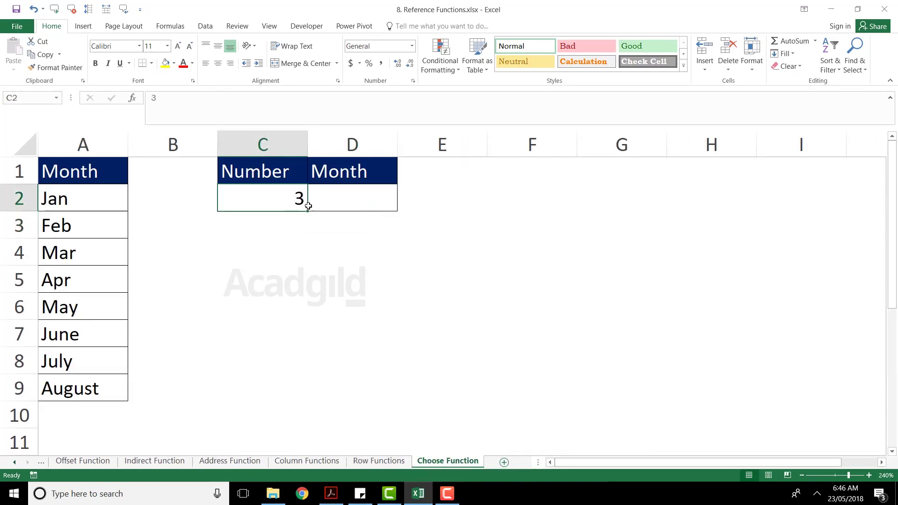
{"action": "left_click", "coordinate": [351, 190]}
{"action": "left_click", "coordinate": [295, 198]}
{"action": "left_click", "coordinate": [346, 200]}
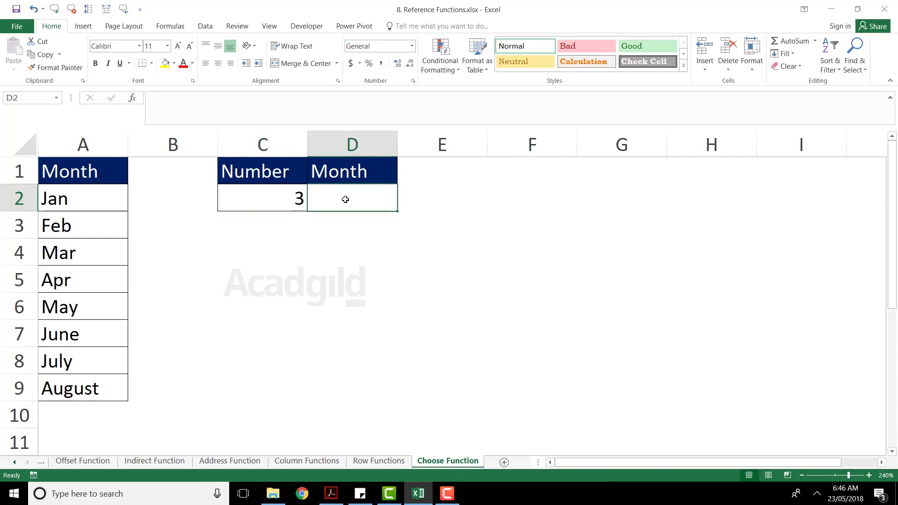
{"action": "left_click", "coordinate": [278, 197]}
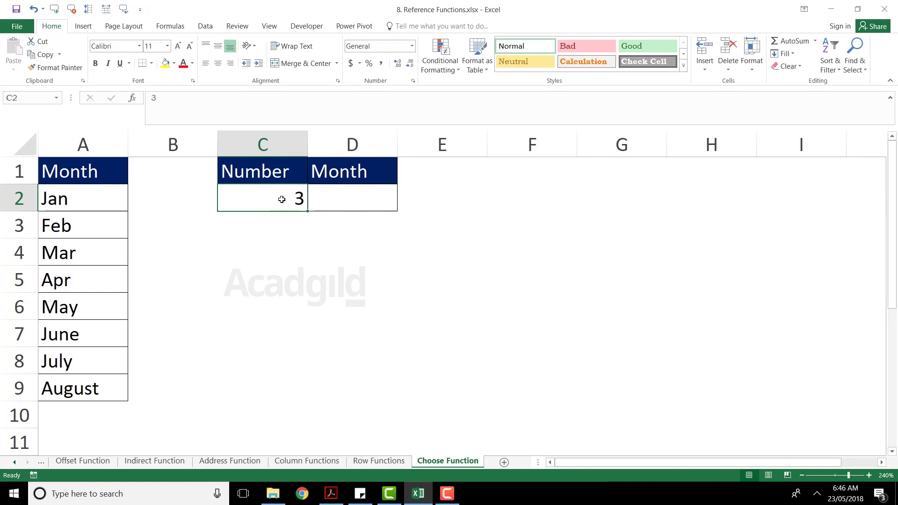
{"action": "left_click_drag", "start_coordinate": [78, 196], "coordinate": [80, 392]}
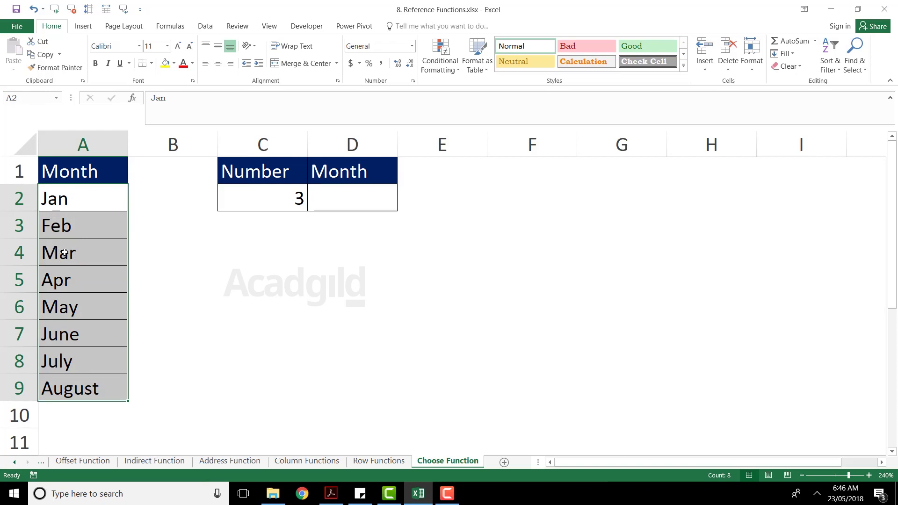
Step: Set the number in C2 to 4 and select the month list A2:A9
{"action": "left_click", "coordinate": [283, 187]}
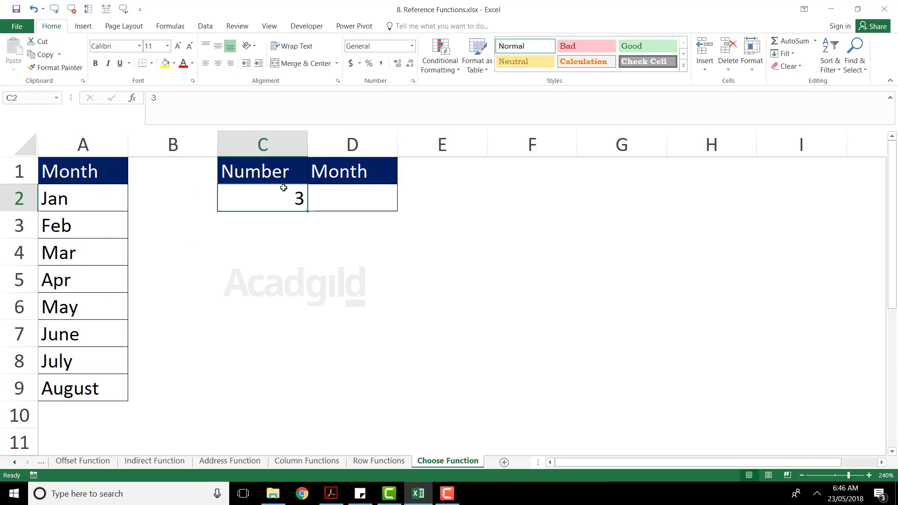
{"action": "type", "text": "4"}
{"action": "key", "text": "Return"}
{"action": "left_click_drag", "start_coordinate": [100, 196], "coordinate": [90, 381]}
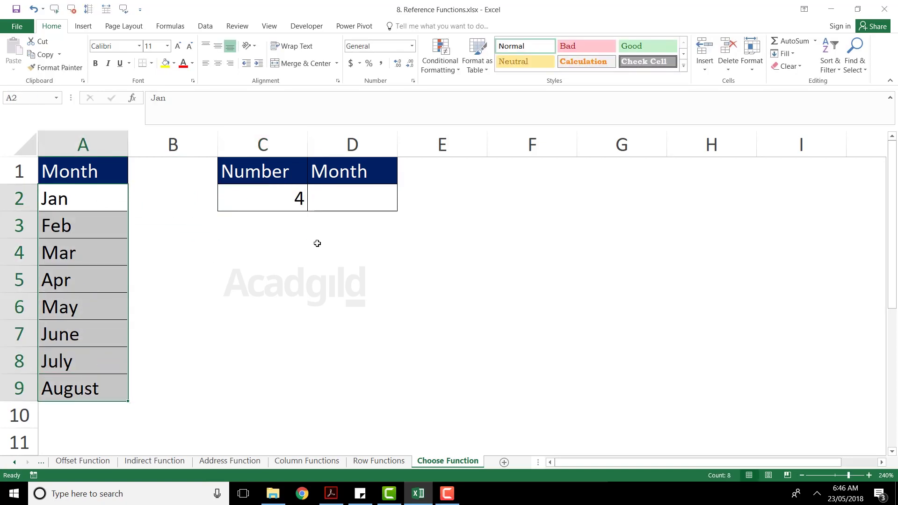
Step: Start a CHOOSE formula in cell D2 with C2 as the index number
{"action": "left_click", "coordinate": [351, 195]}
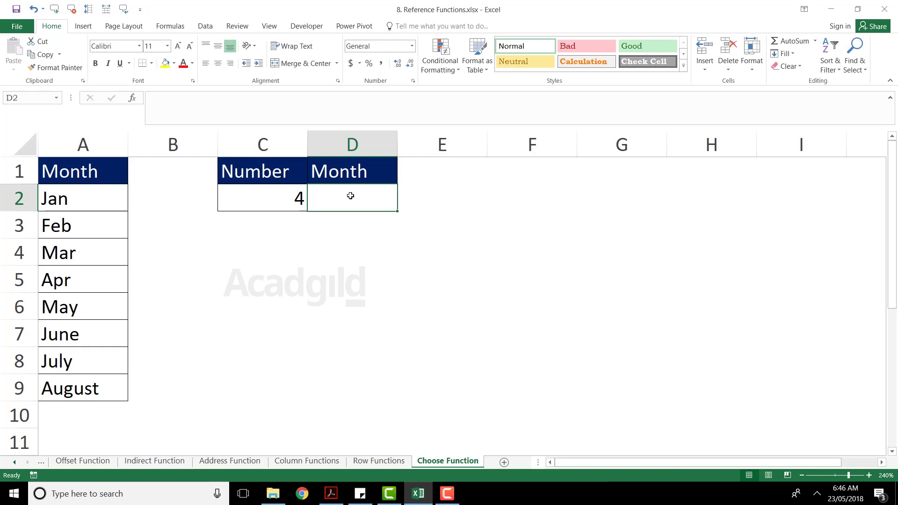
{"action": "type", "text": "=choos"}
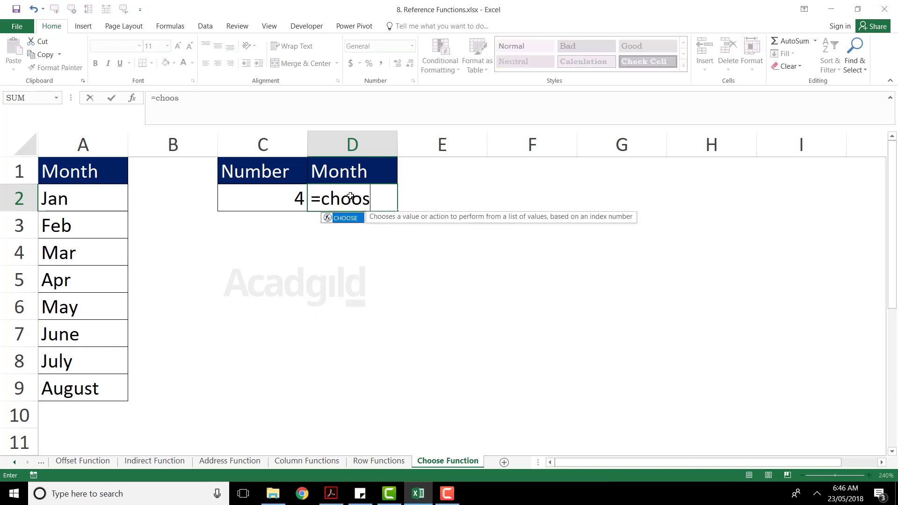
{"action": "key", "text": "Tab"}
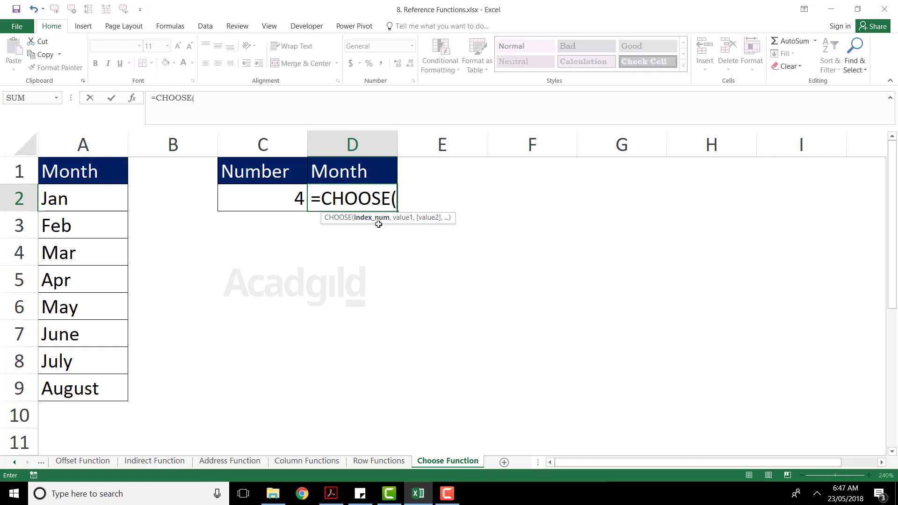
{"action": "left_click", "coordinate": [282, 196]}
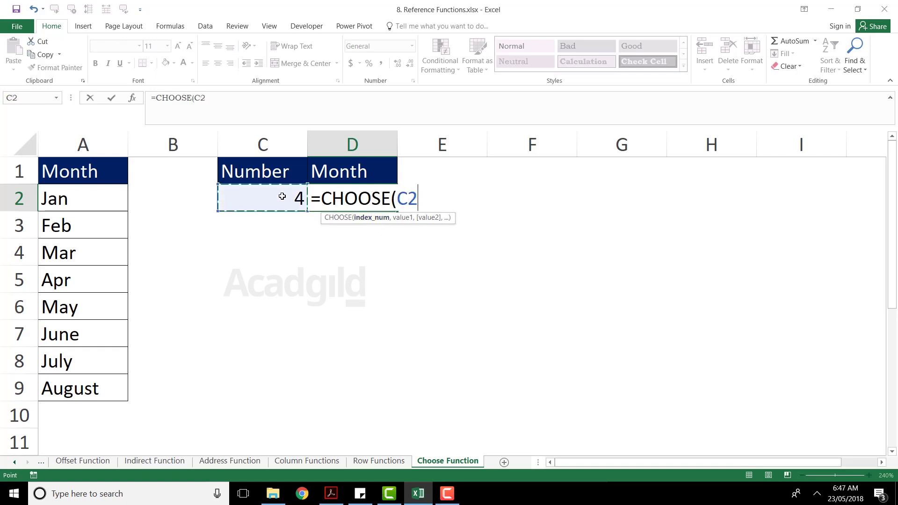
{"action": "type", "text": ","}
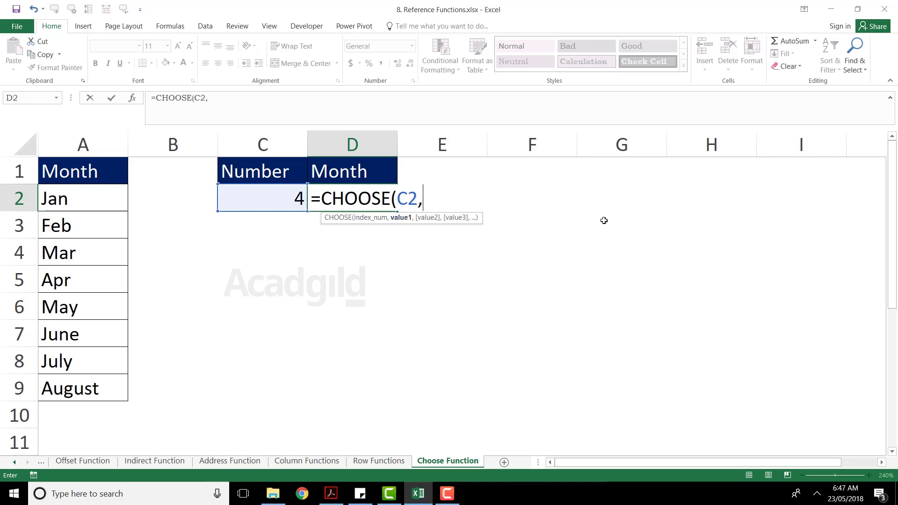
Step: Add cells A2, A3 and A4 as the first three separate values of the CHOOSE formula in D2
{"action": "left_click", "coordinate": [74, 205]}
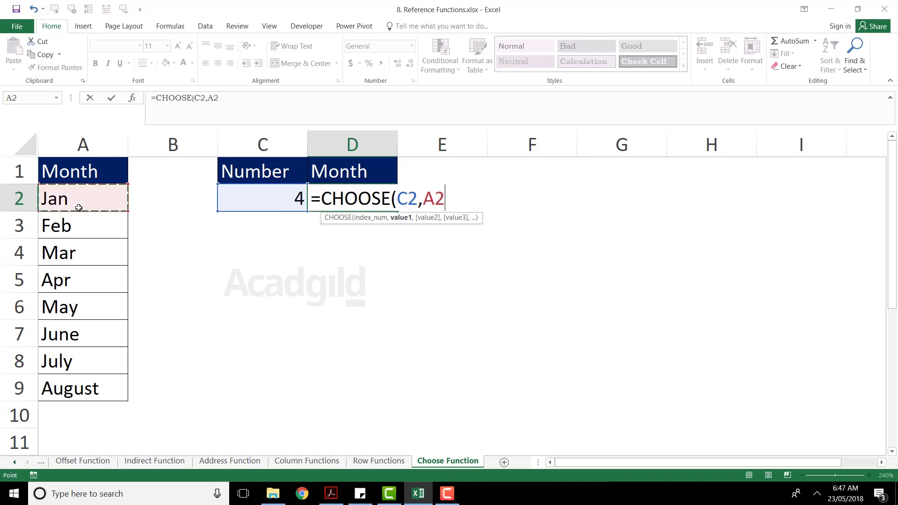
{"action": "type", "text": ","}
{"action": "left_click", "coordinate": [80, 223]}
{"action": "key", "text": "F8"}
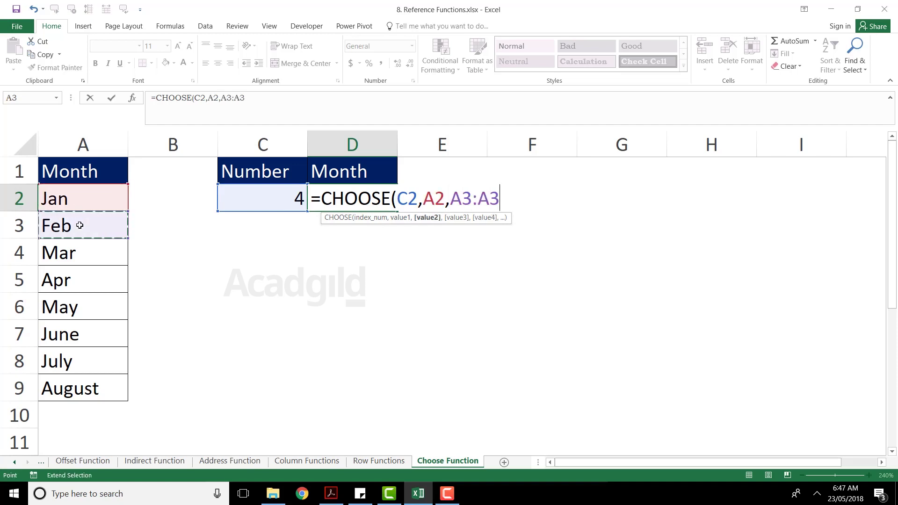
{"action": "key", "text": "BackSpace"}
{"action": "key", "text": "BackSpace"}
{"action": "key", "text": "BackSpace"}
{"action": "type", "text": ","}
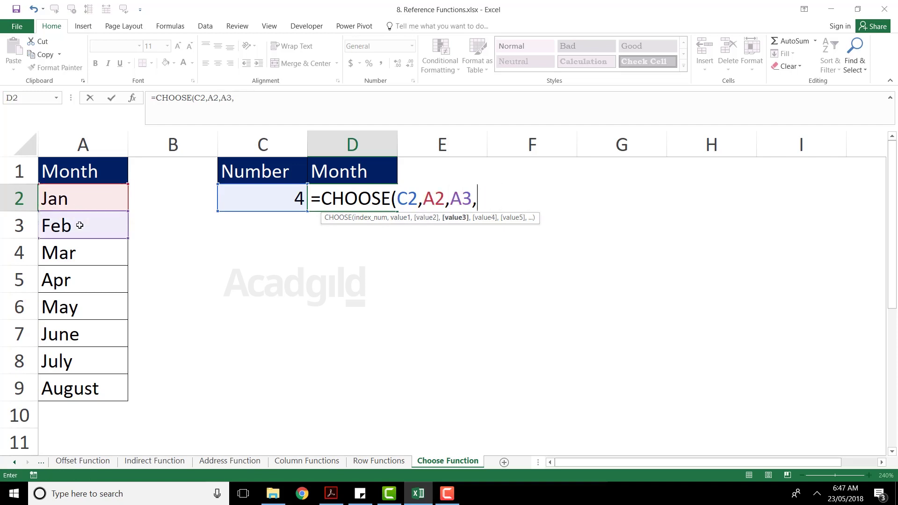
{"action": "left_click", "coordinate": [74, 255]}
{"action": "type", "text": ","}
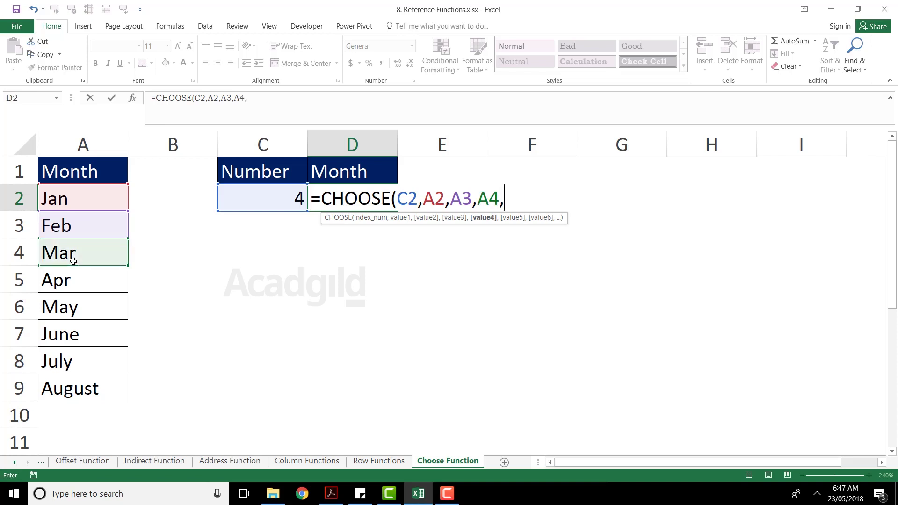
Step: Add A5, A6, A7, A8 and A9 as the remaining values and complete the CHOOSE formula in D2
{"action": "left_click", "coordinate": [77, 286]}
{"action": "type", "text": ","}
{"action": "left_click", "coordinate": [77, 310]}
{"action": "type", "text": ","}
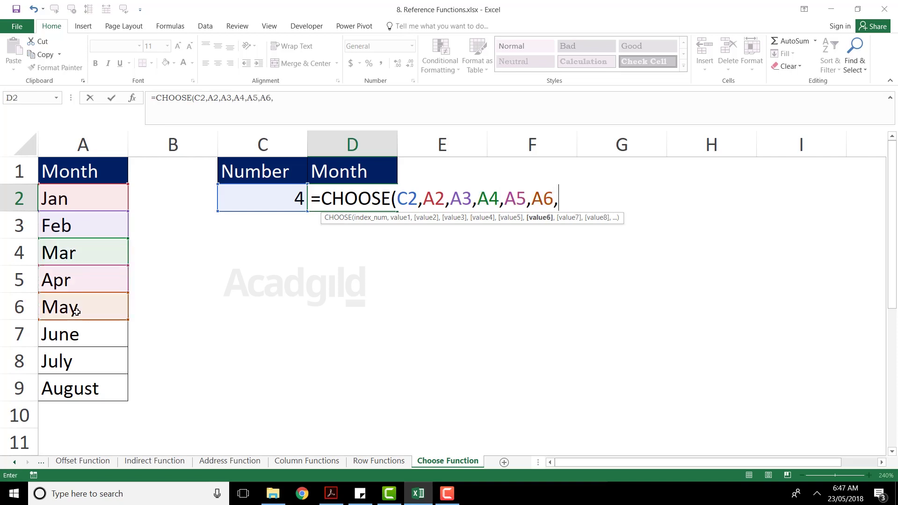
{"action": "left_click", "coordinate": [79, 348]}
{"action": "type", "text": ","}
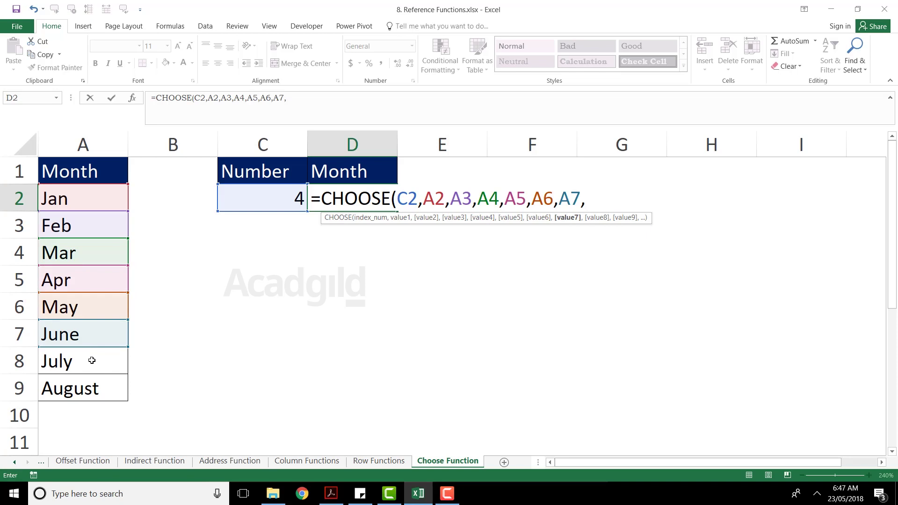
{"action": "left_click", "coordinate": [92, 362]}
{"action": "type", "text": ","}
{"action": "left_click", "coordinate": [93, 390]}
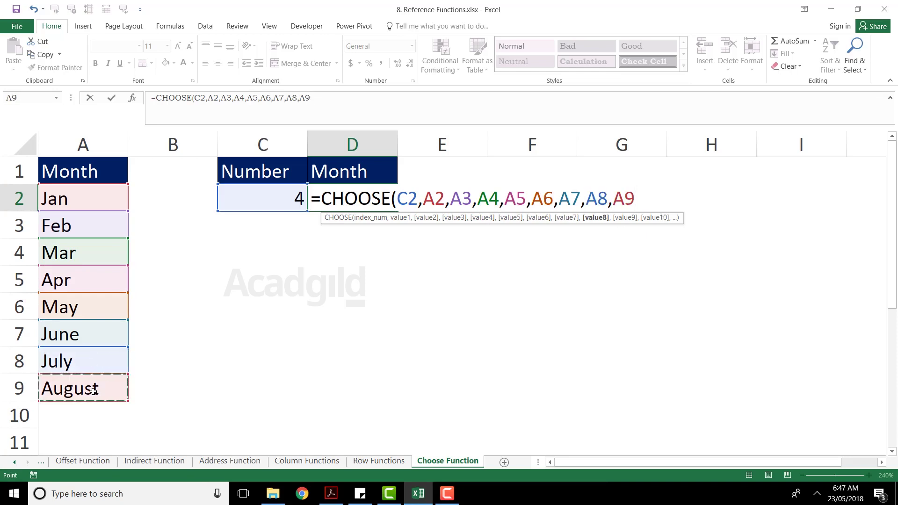
{"action": "type", "text": ")"}
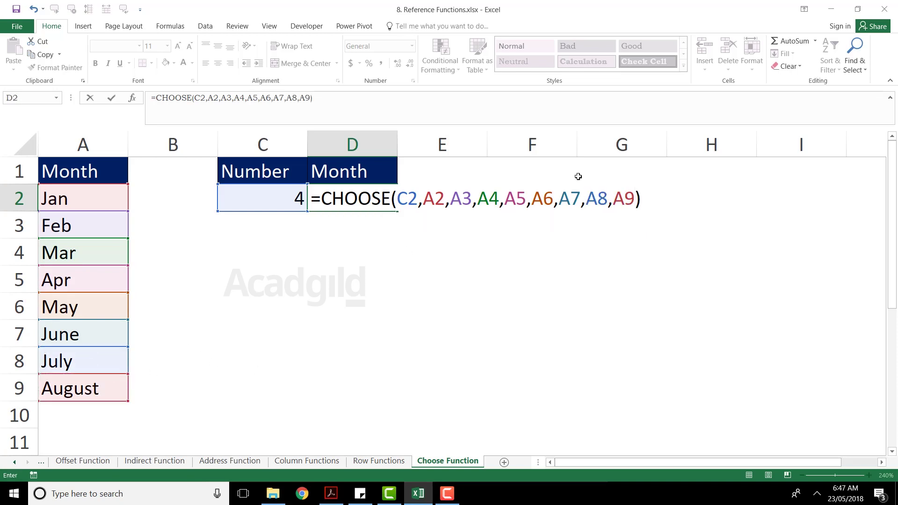
{"action": "key", "text": "Return"}
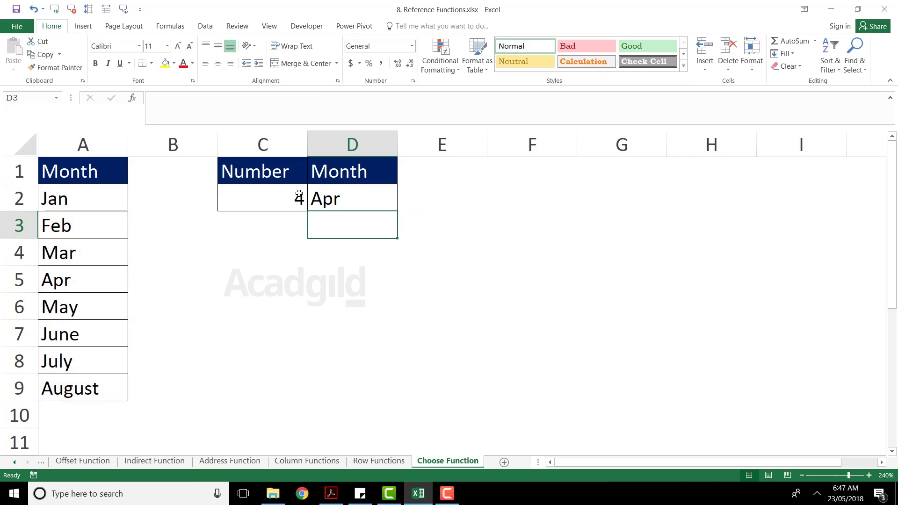
Step: Test the CHOOSE formula by setting the number in C2 to 5 and to 7, and inspect D2
{"action": "left_click", "coordinate": [299, 196]}
{"action": "type", "text": "5"}
{"action": "key", "text": "Return"}
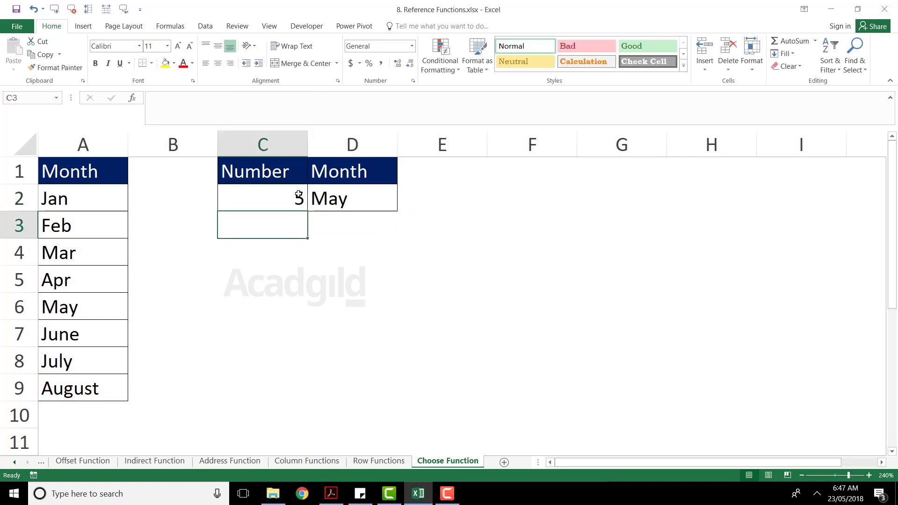
{"action": "left_click", "coordinate": [296, 199]}
{"action": "type", "text": "7"}
{"action": "key", "text": "Return"}
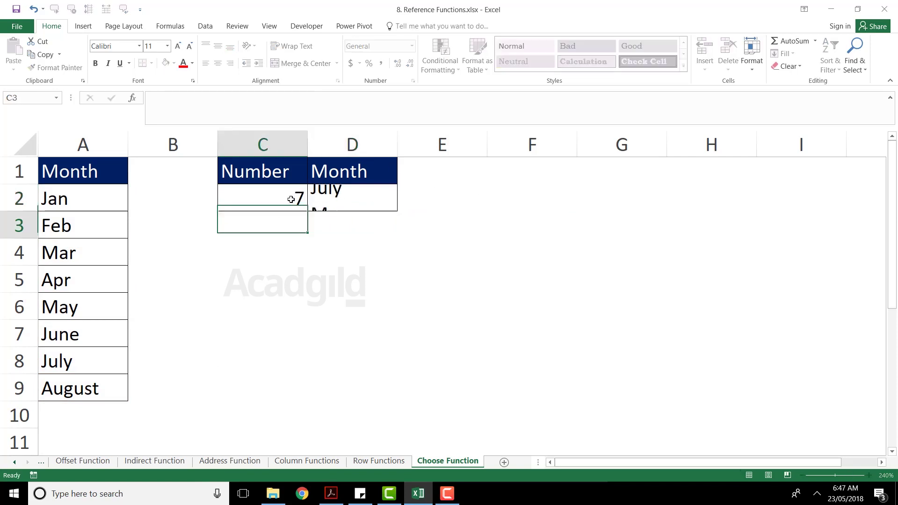
{"action": "key", "text": "Up"}
{"action": "left_click", "coordinate": [372, 197]}
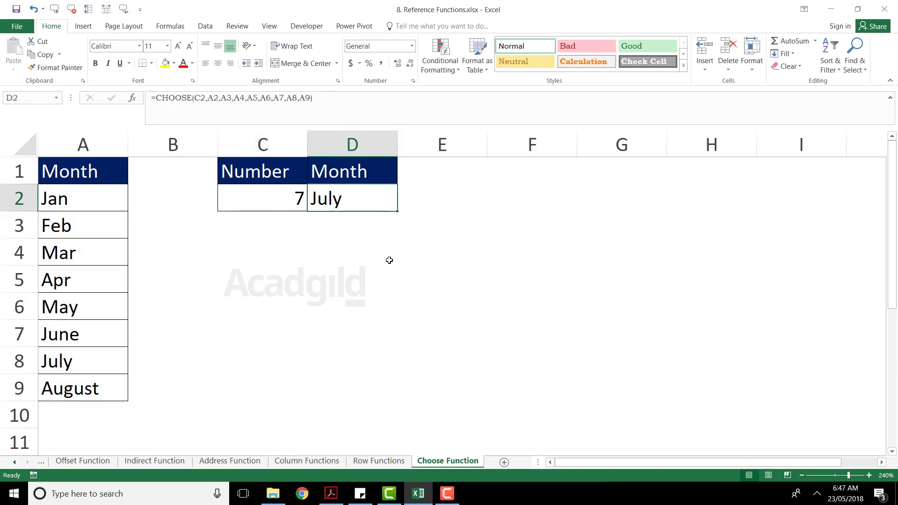
Step: Start a second CHOOSE formula in cell D4, again using C2 as the index number
{"action": "left_click", "coordinate": [389, 260]}
{"action": "type", "text": "=cho"}
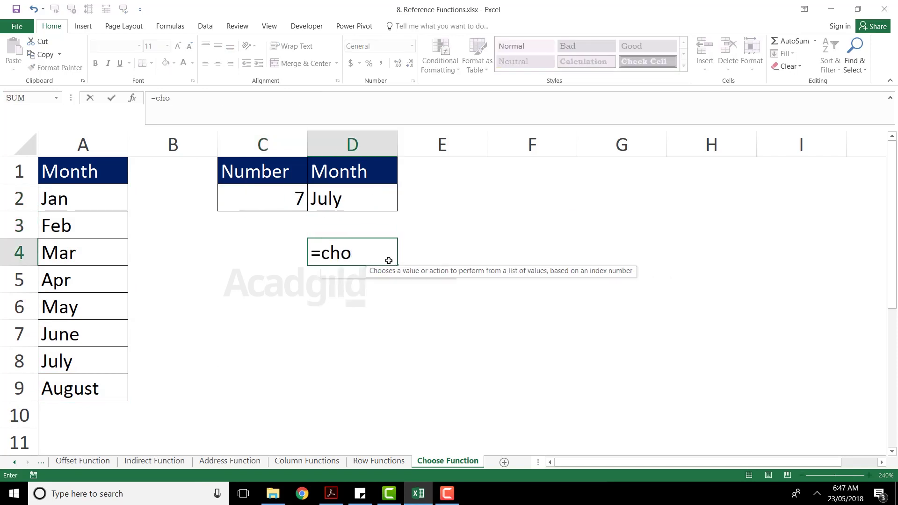
{"action": "key", "text": "Tab"}
{"action": "left_click", "coordinate": [280, 200]}
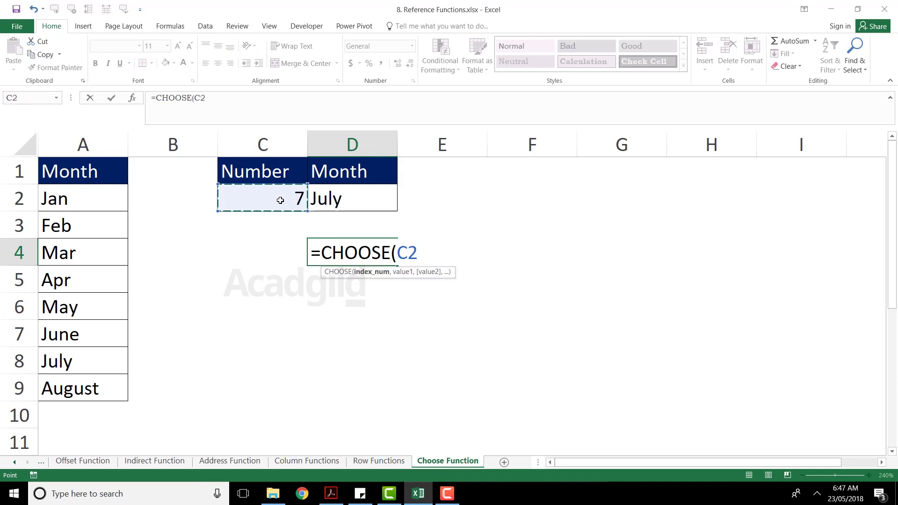
{"action": "type", "text": ","}
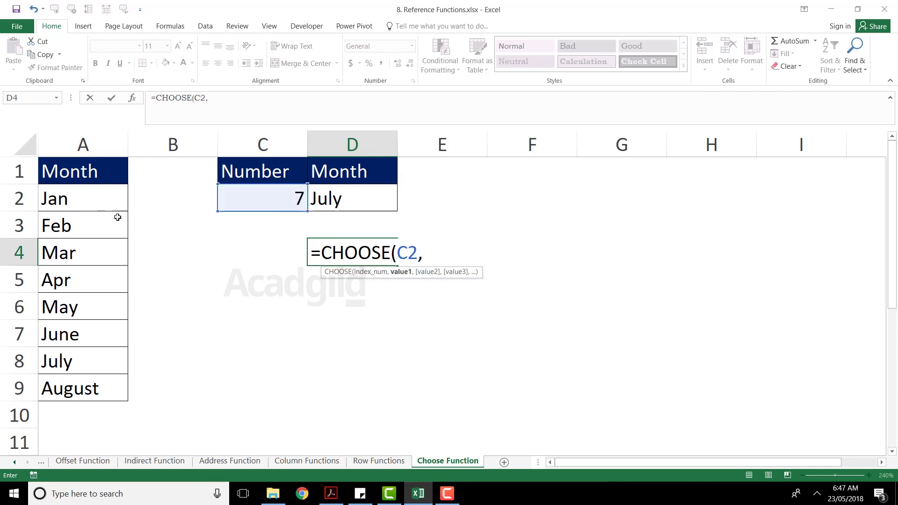
Step: Add cells A2, A3, A4 and A5 as the first four separate values of the CHOOSE formula in D4
{"action": "left_click", "coordinate": [104, 199]}
{"action": "type", "text": ","}
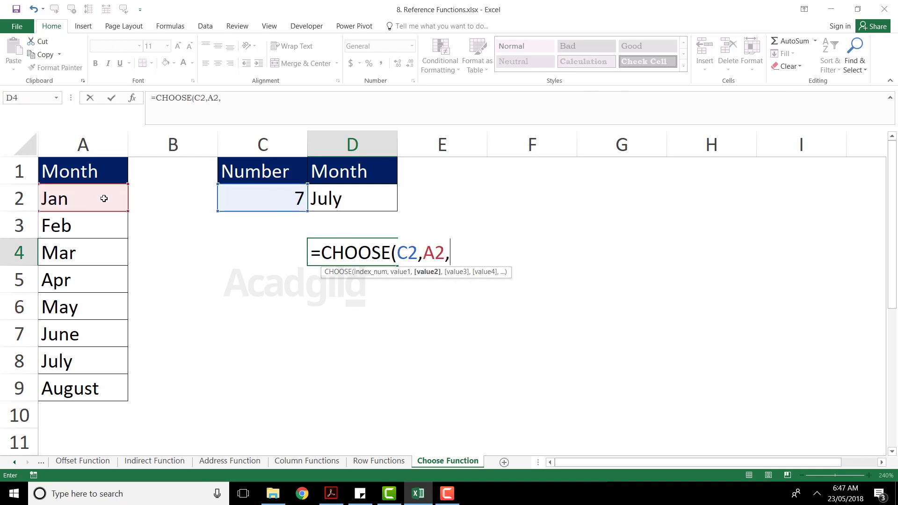
{"action": "left_click", "coordinate": [96, 224]}
{"action": "type", "text": ","}
{"action": "left_click", "coordinate": [91, 259]}
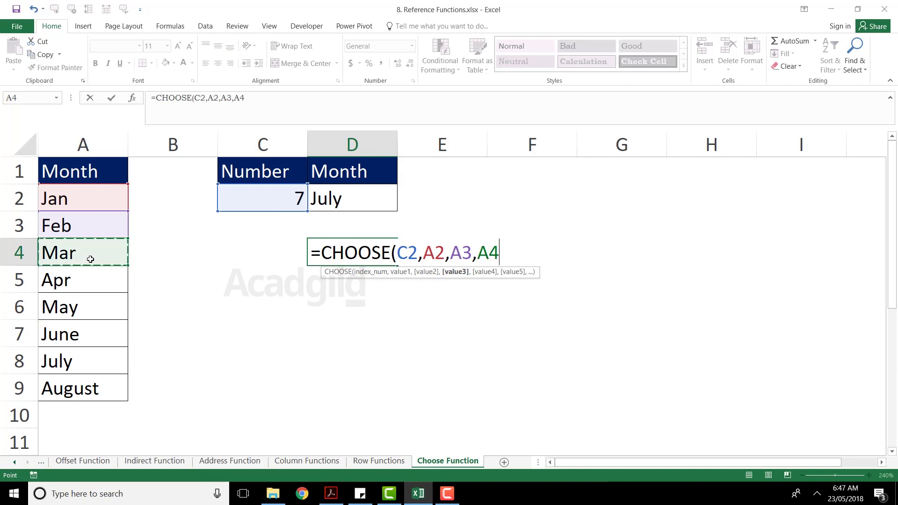
{"action": "type", "text": ","}
{"action": "left_click", "coordinate": [88, 282]}
{"action": "type", "text": ","}
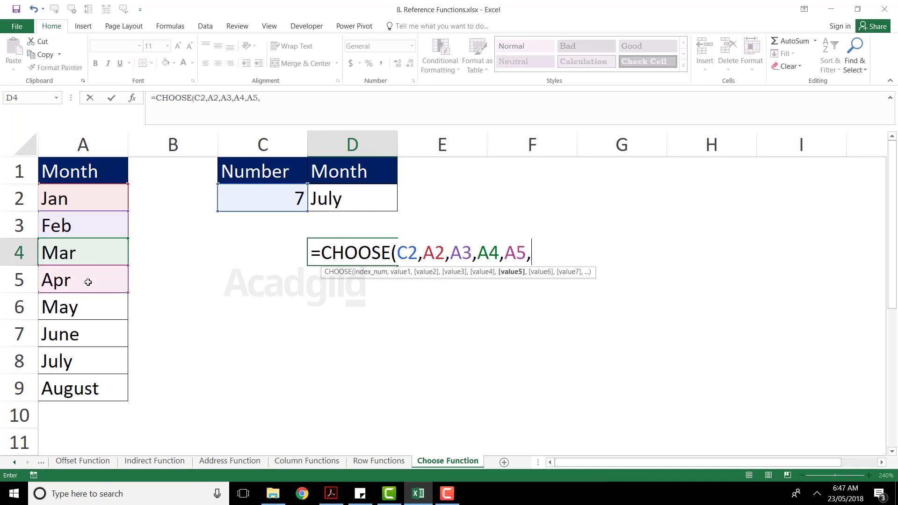
Step: Add A6, A7, A8 and A9 as the remaining values and complete the CHOOSE formula in D4
{"action": "left_click", "coordinate": [83, 305]}
{"action": "type", "text": ","}
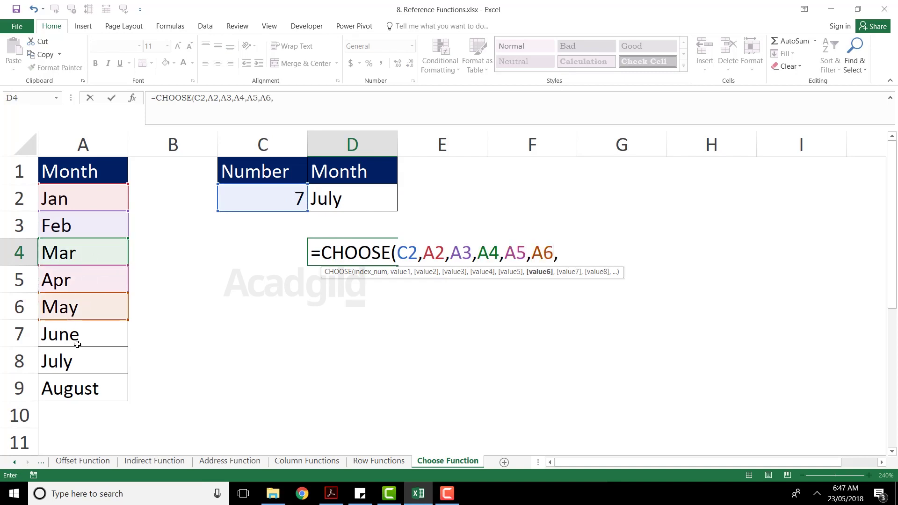
{"action": "left_click", "coordinate": [80, 338]}
{"action": "type", "text": ","}
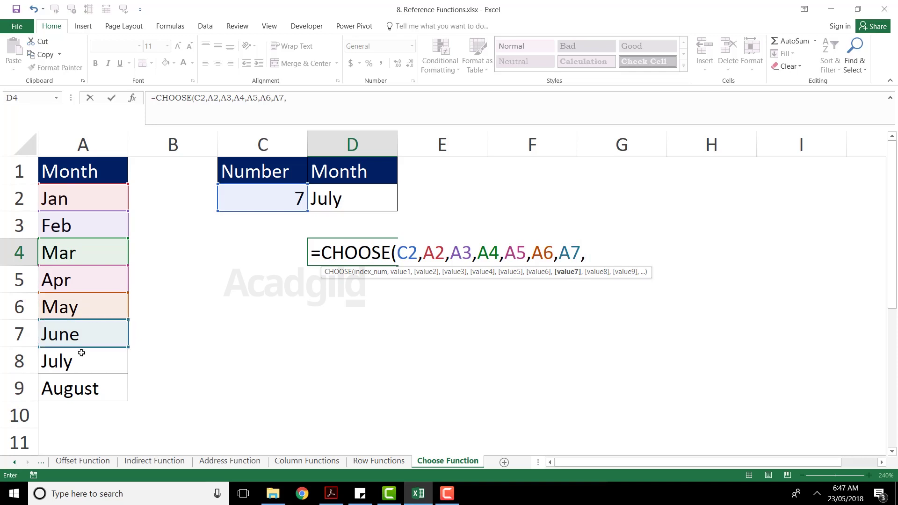
{"action": "left_click", "coordinate": [82, 358]}
{"action": "type", "text": ","}
{"action": "left_click", "coordinate": [94, 396]}
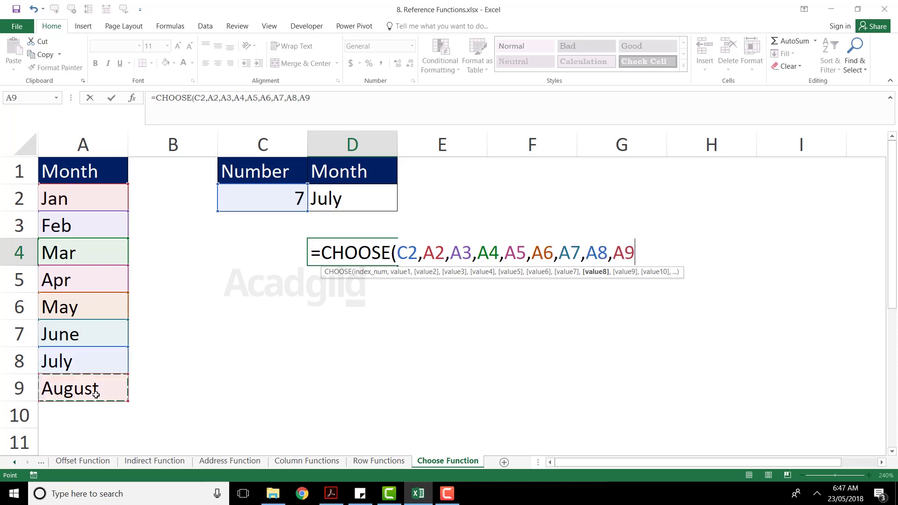
{"action": "type", "text": ")"}
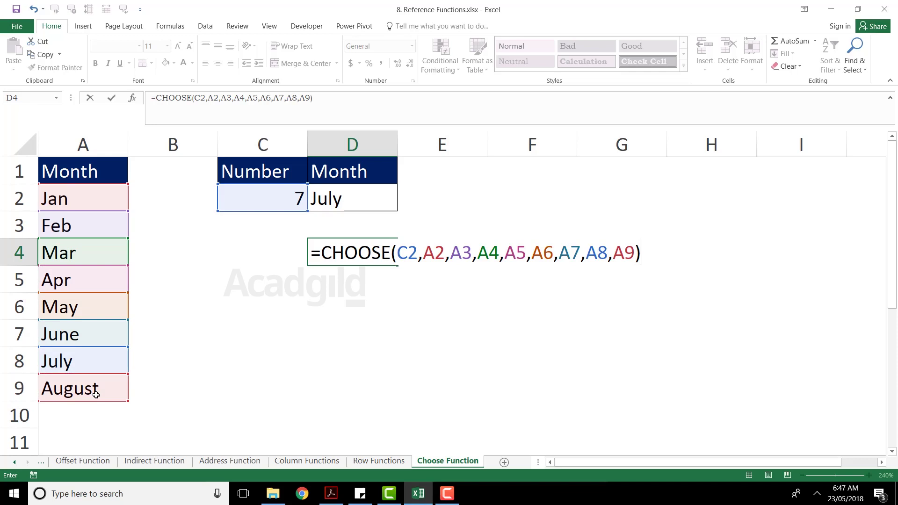
{"action": "key", "text": "Return"}
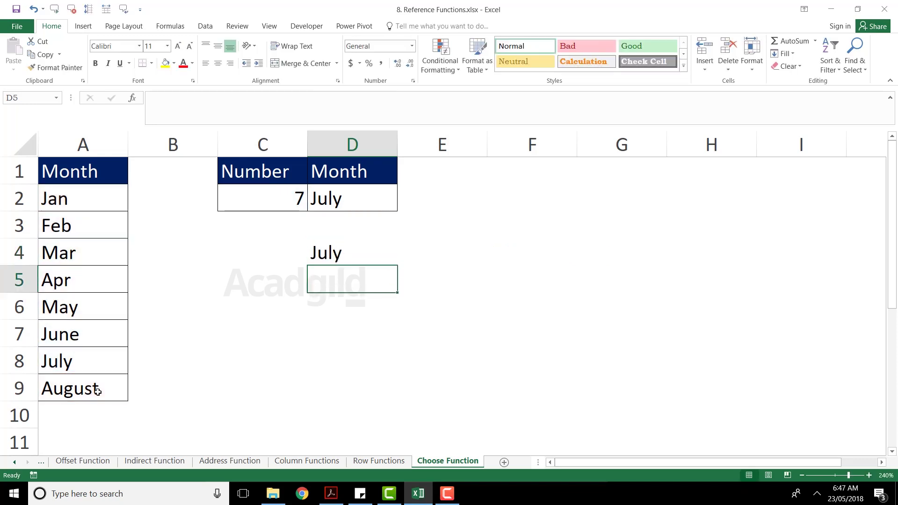
Step: Set the index number in C2 to 4 to test both CHOOSE formulas
{"action": "key", "text": "Up"}
{"action": "key", "text": "Up"}
{"action": "key", "text": "Up"}
{"action": "key", "text": "Left"}
{"action": "type", "text": "4"}
{"action": "key", "text": "Return"}
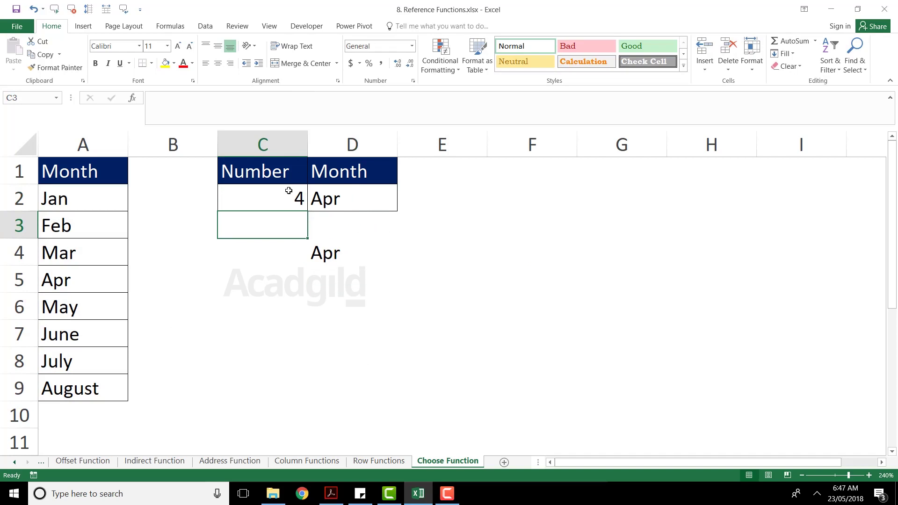
Step: Return to the Reference Functions sheet and select the function list from Offset to Choose in A3:A10 for review
{"action": "left_click", "coordinate": [21, 463]}
{"action": "left_click", "coordinate": [77, 462]}
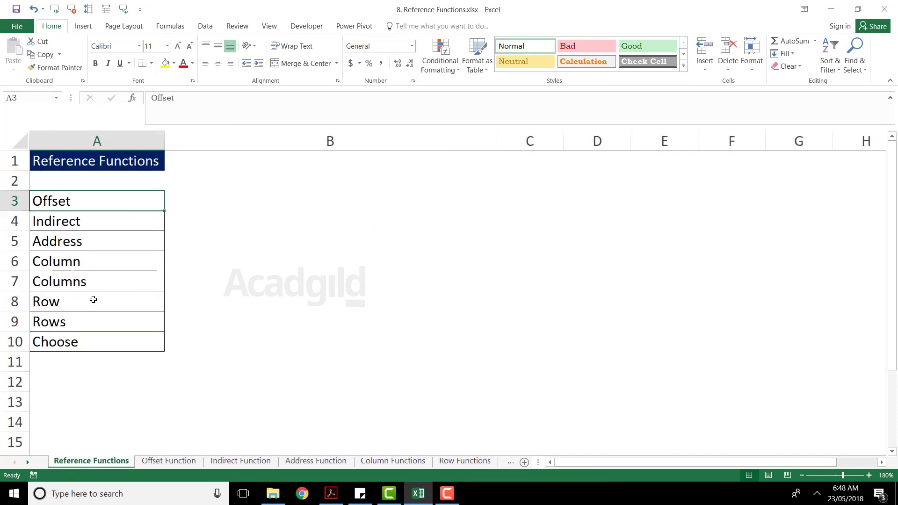
{"action": "left_click_drag", "start_coordinate": [95, 203], "coordinate": [96, 343]}
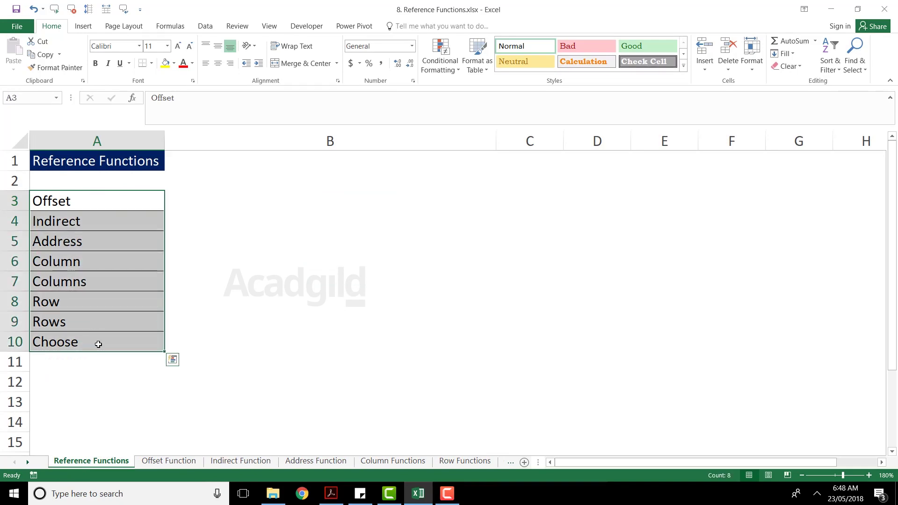